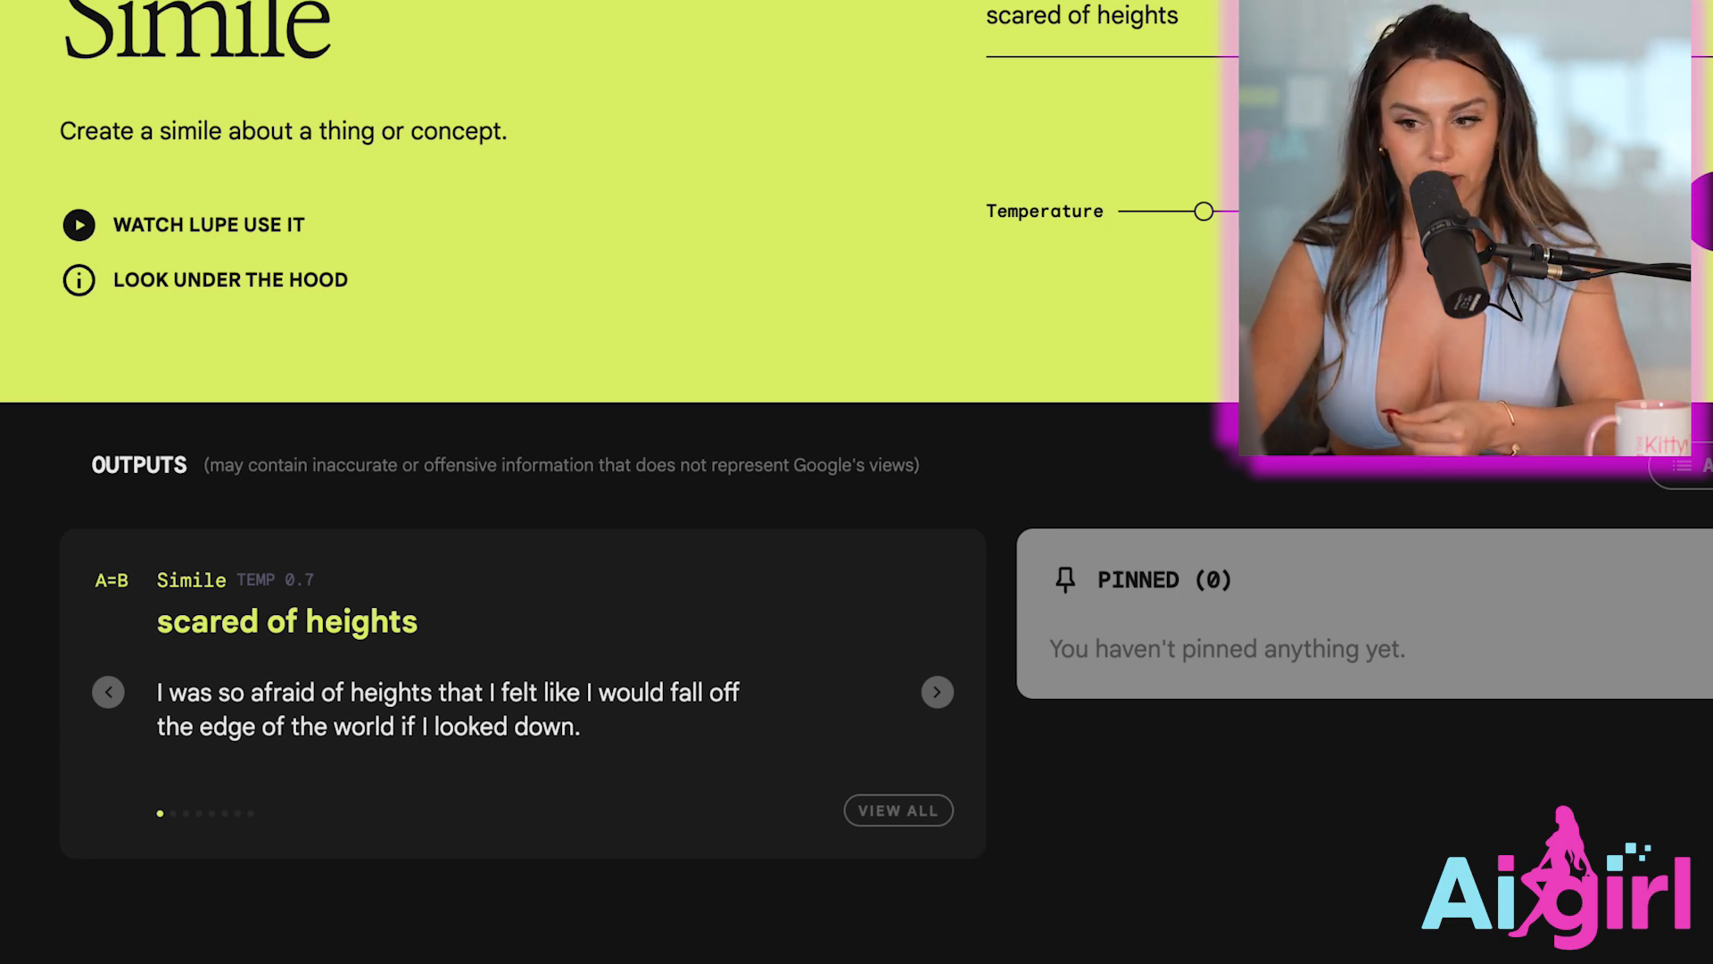
Browse the generated similes for "scared of heights".
{"action": "left_click", "coordinate": [937, 691]}
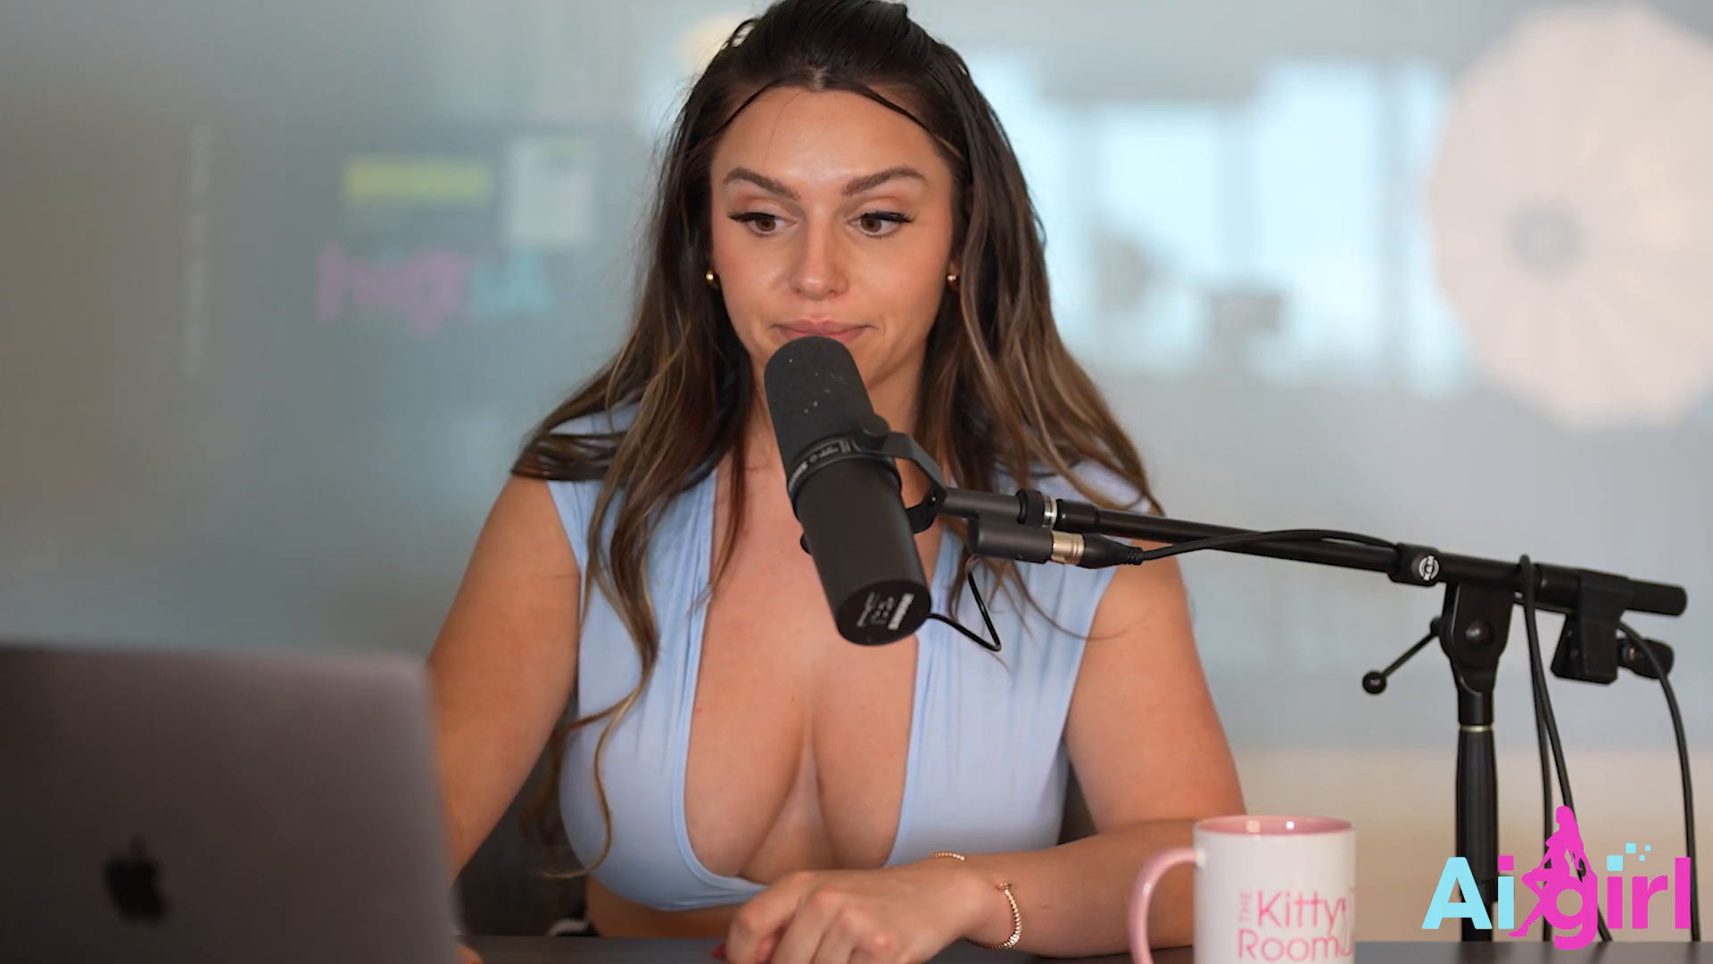
{"action": "left_click", "coordinate": [937, 693]}
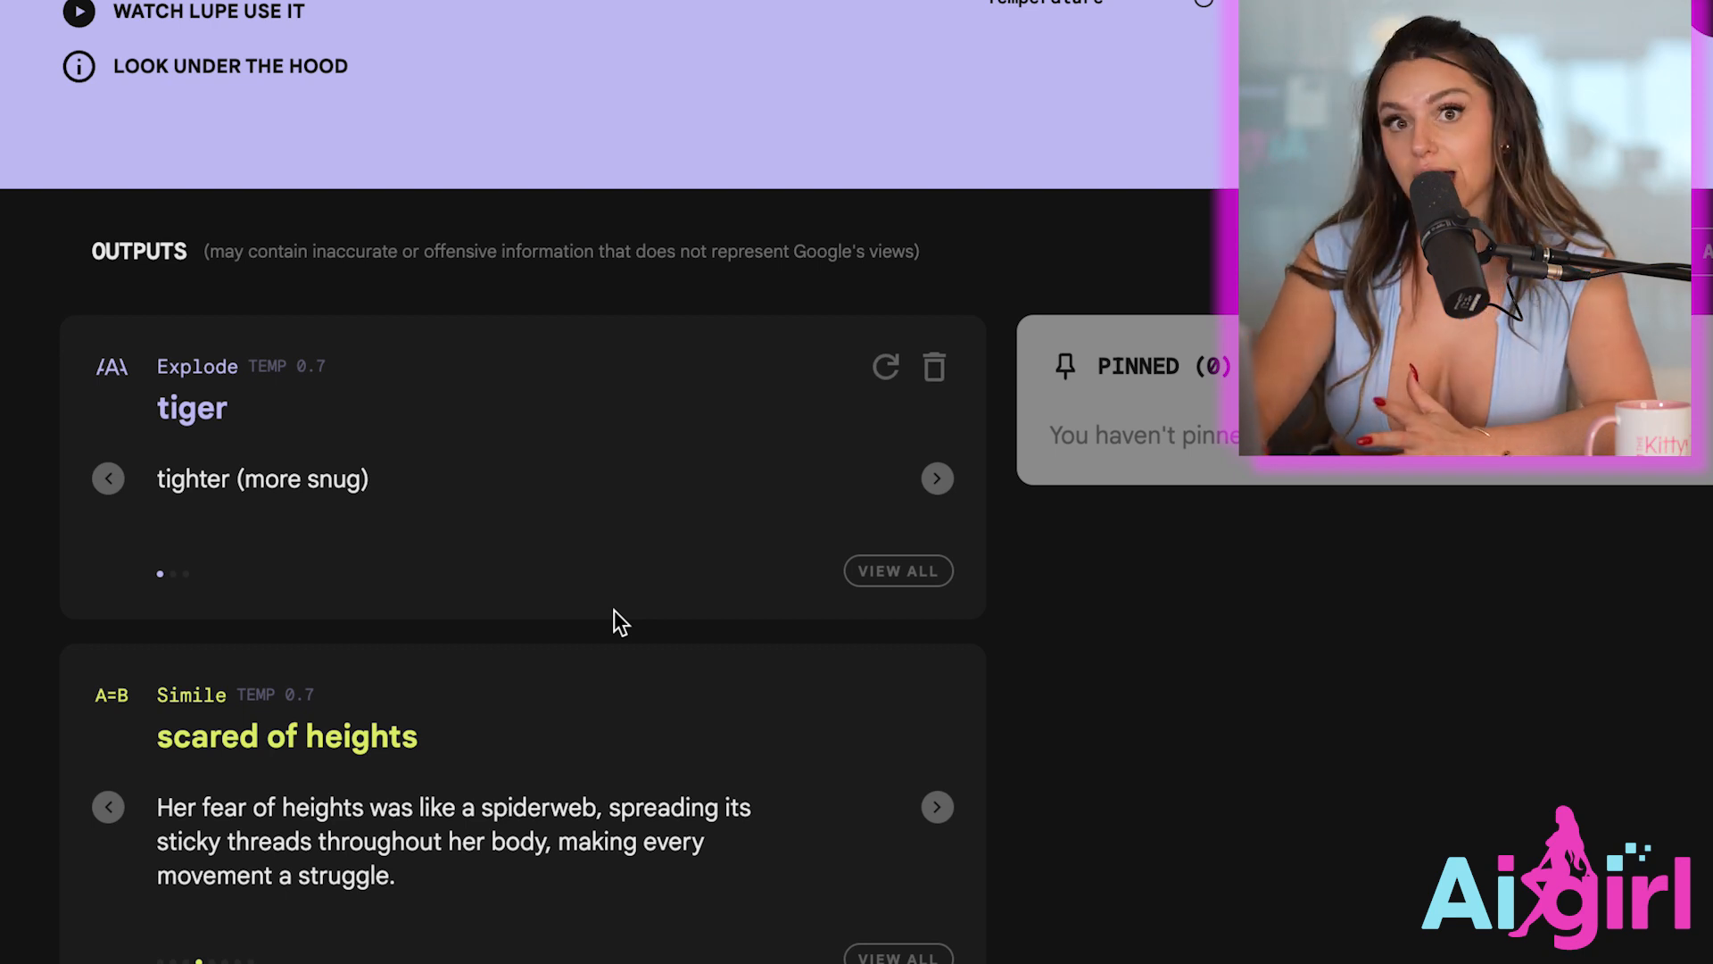
Browse the Explode outputs for the word "tiger".
{"action": "left_click", "coordinate": [937, 479]}
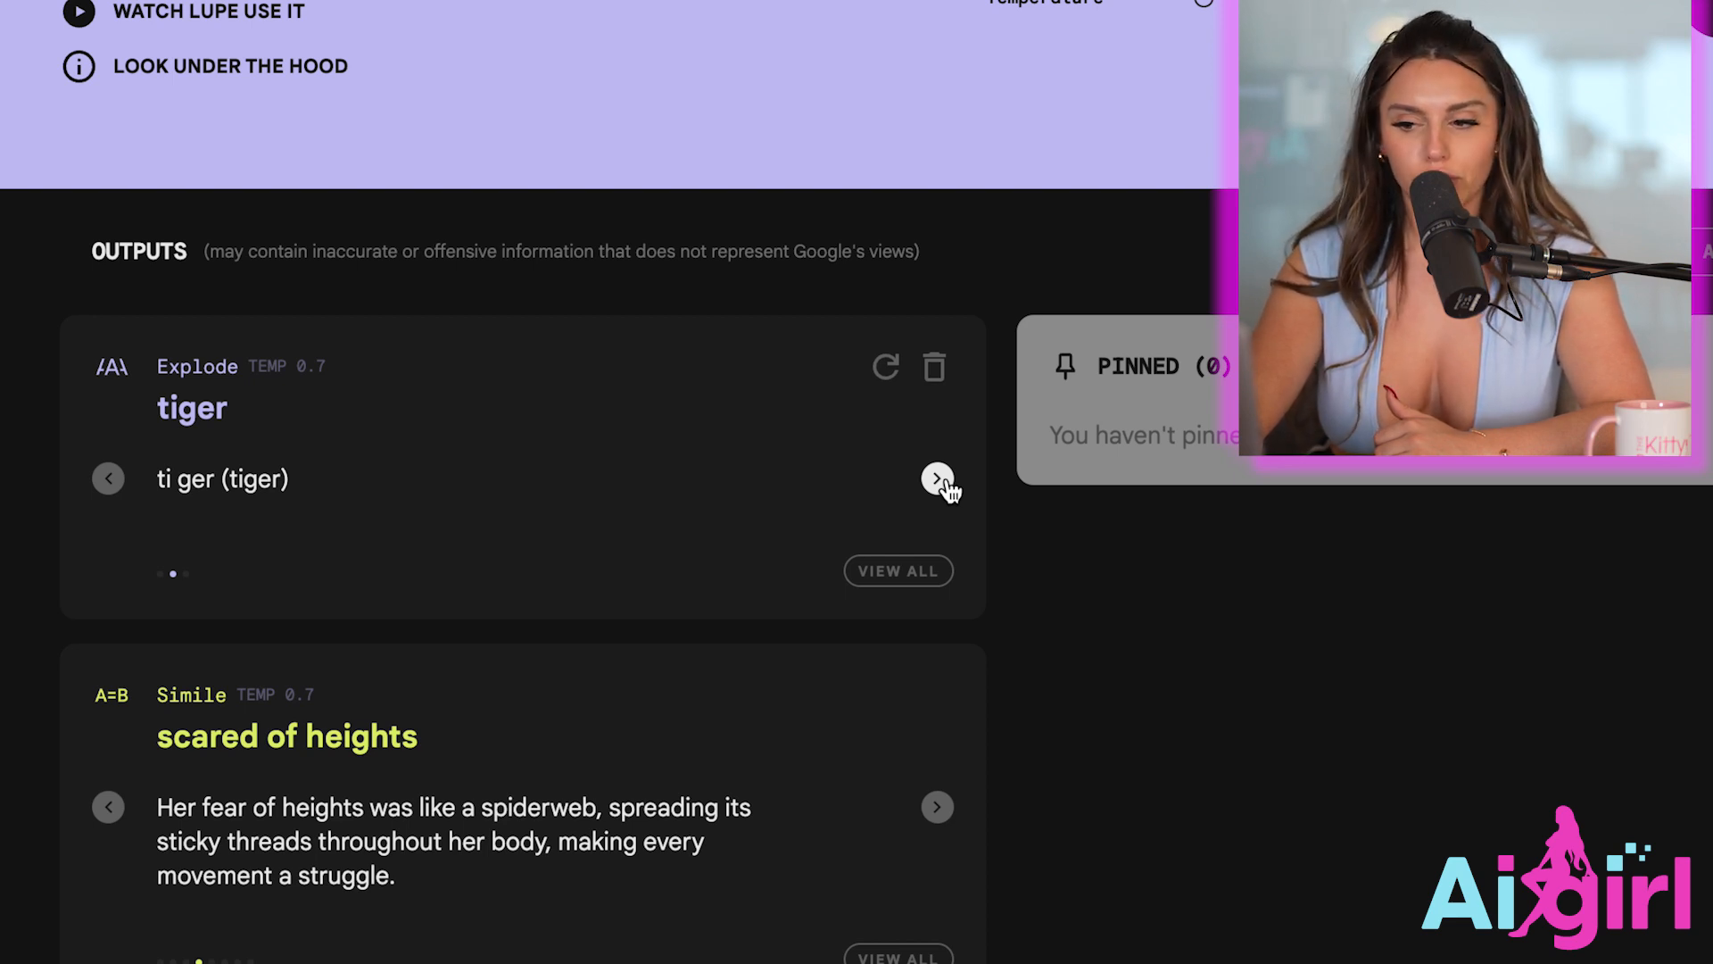
{"action": "left_click", "coordinate": [937, 479]}
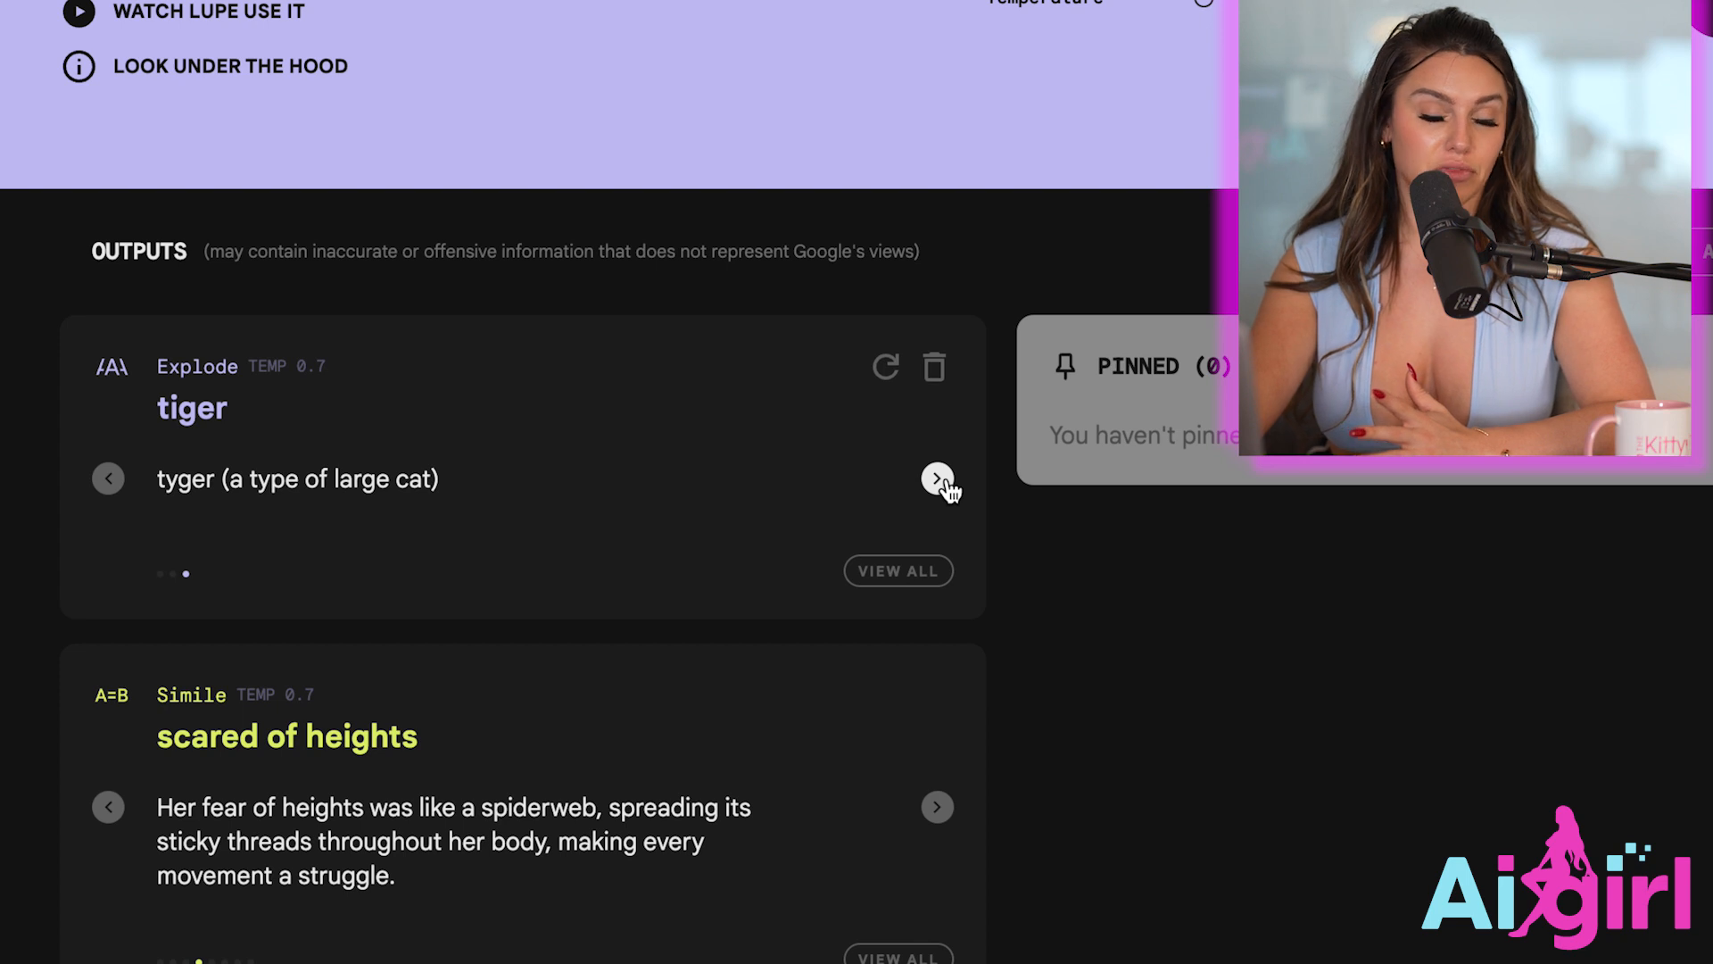
{"action": "left_click", "coordinate": [937, 480]}
{"action": "left_click", "coordinate": [937, 479]}
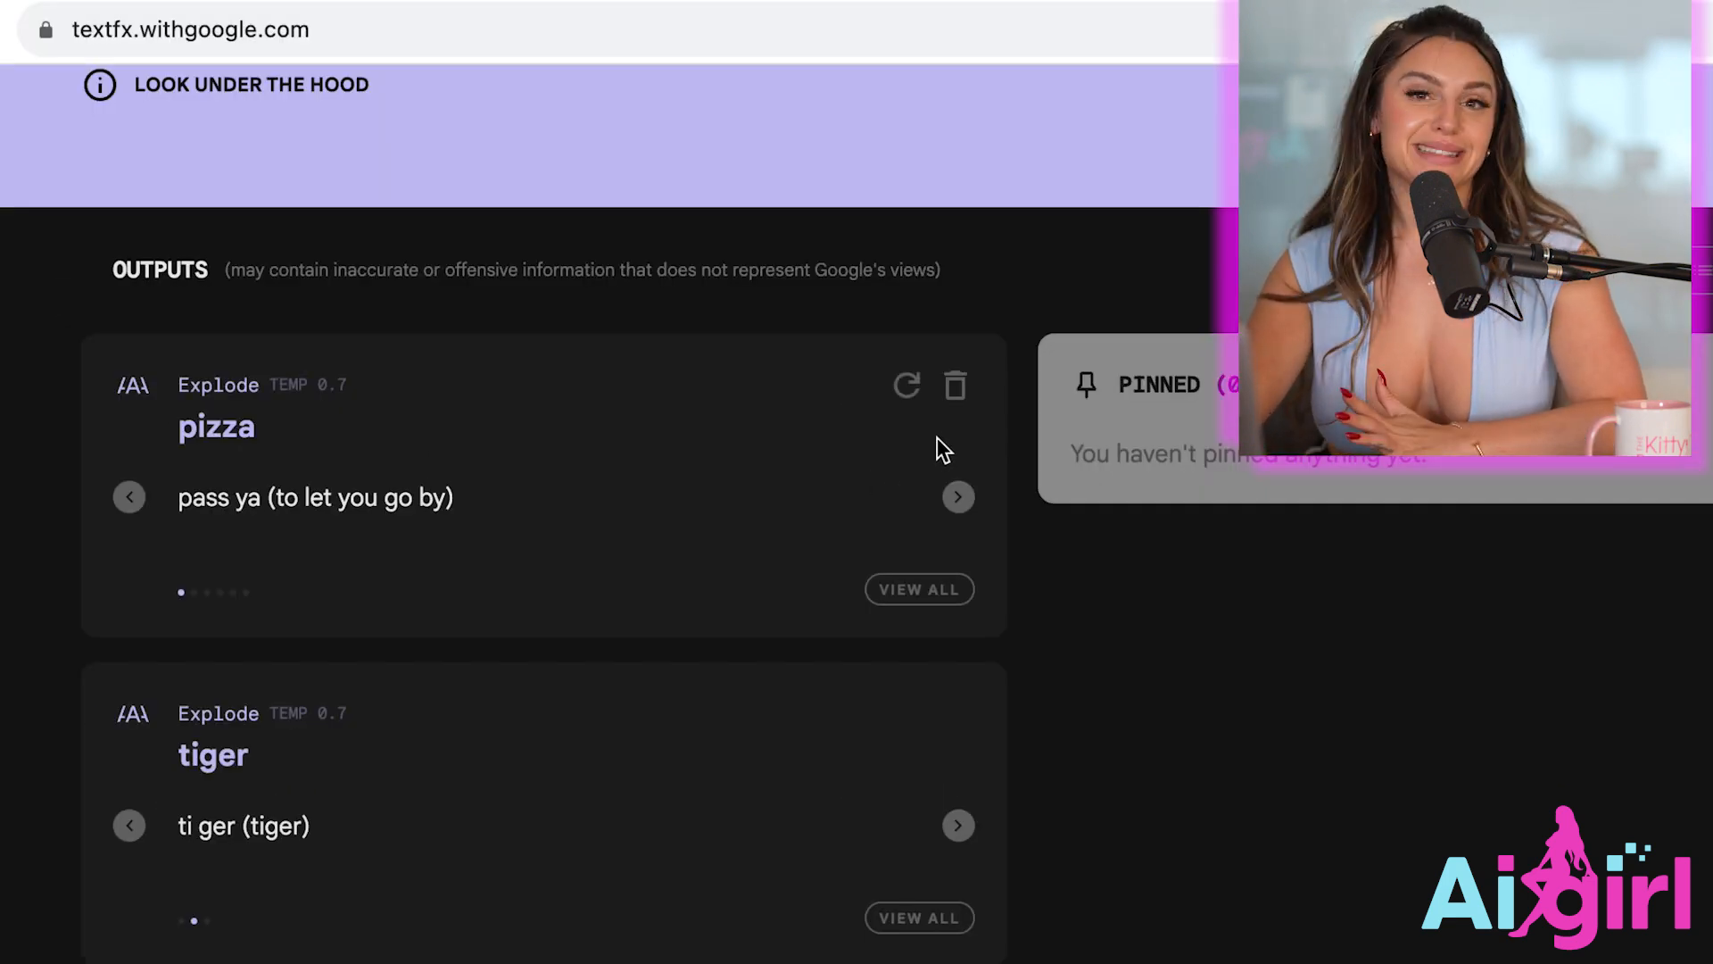
Go through the Explode outputs for the word "pizza" up to the fifth result.
{"action": "left_click", "coordinate": [960, 497]}
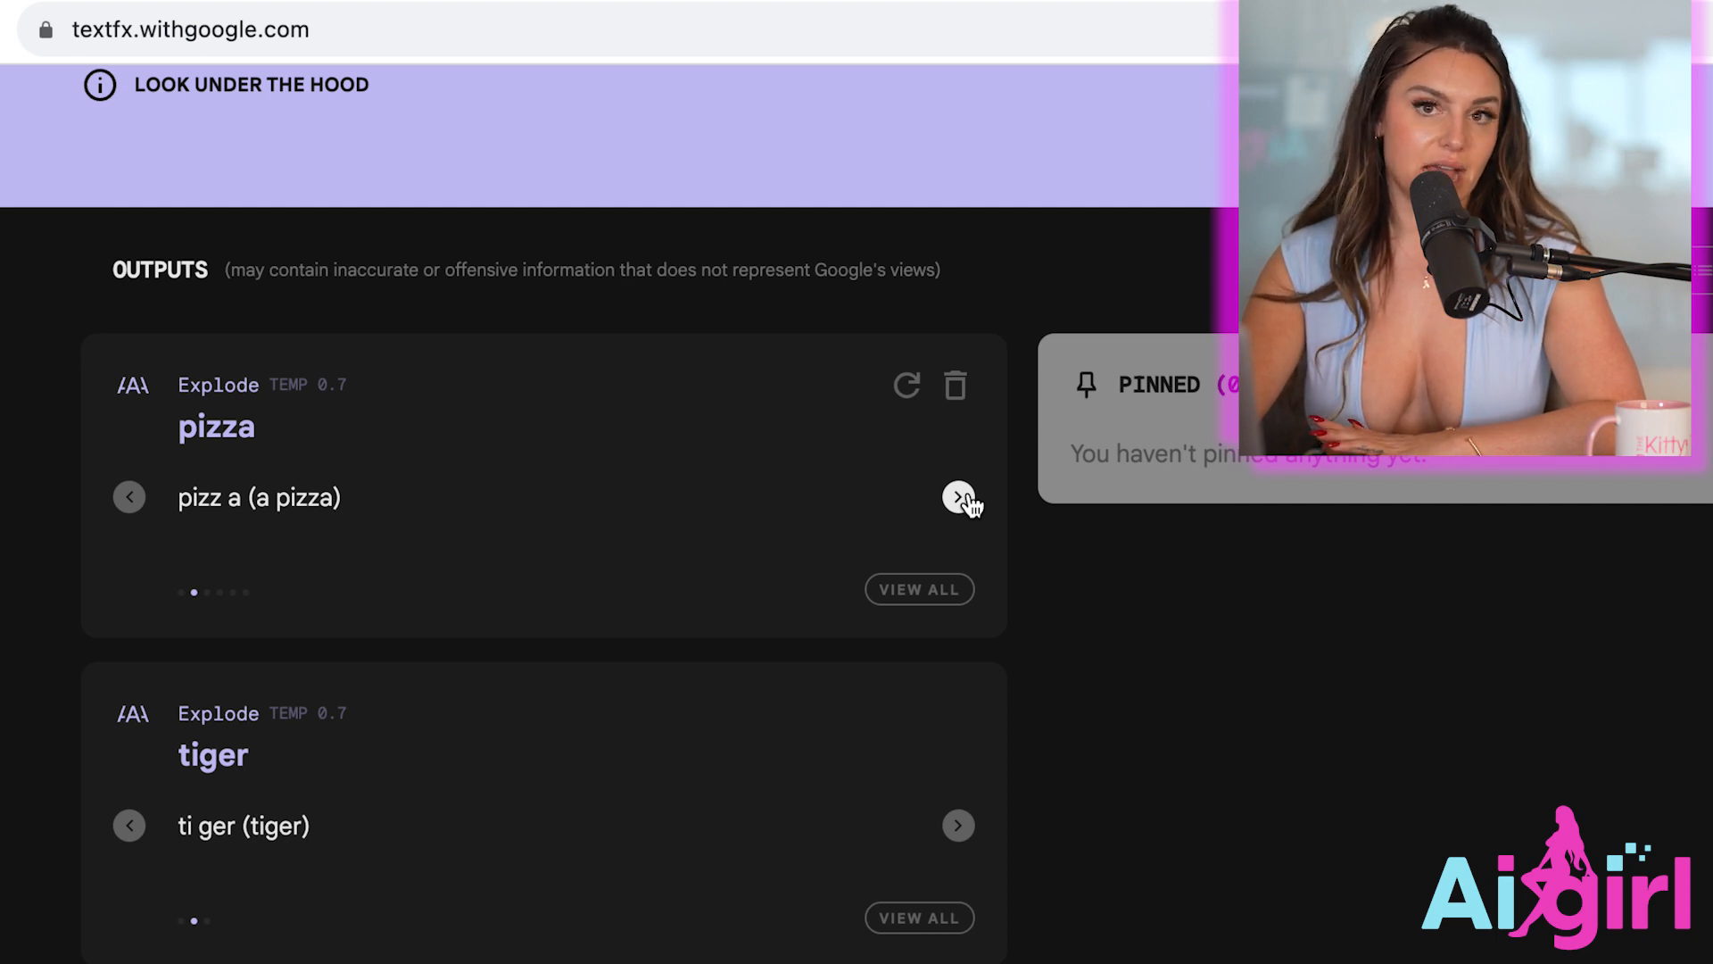
{"action": "left_click", "coordinate": [960, 497]}
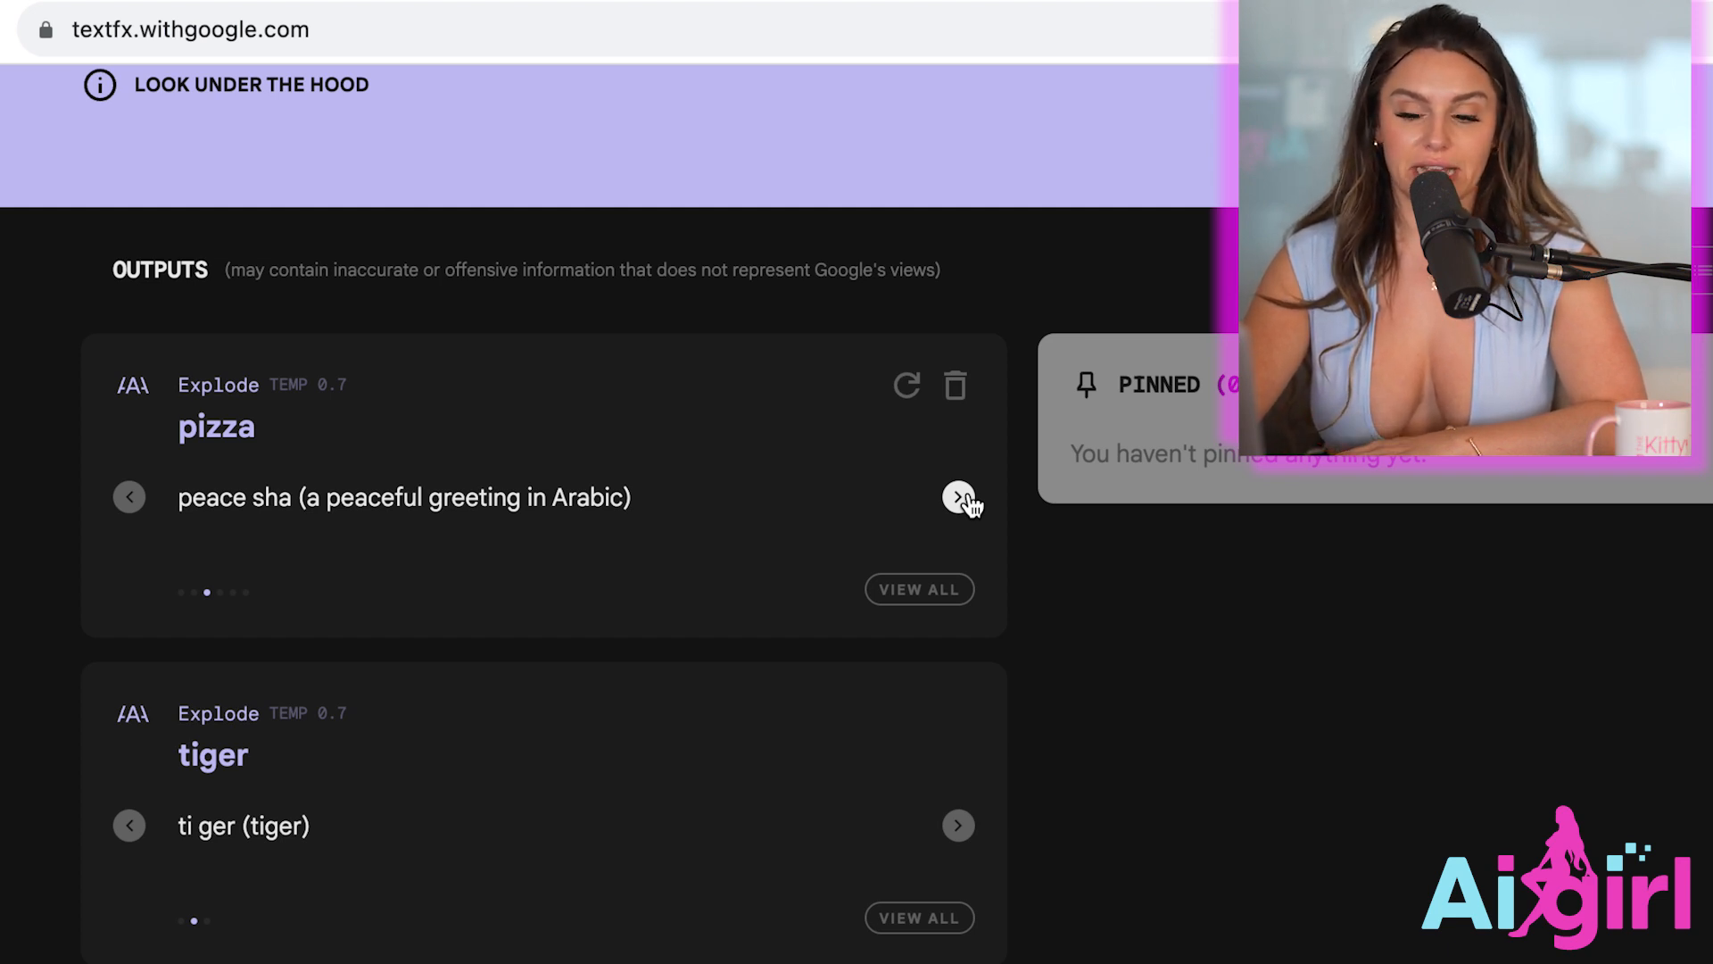
{"action": "left_click", "coordinate": [959, 498]}
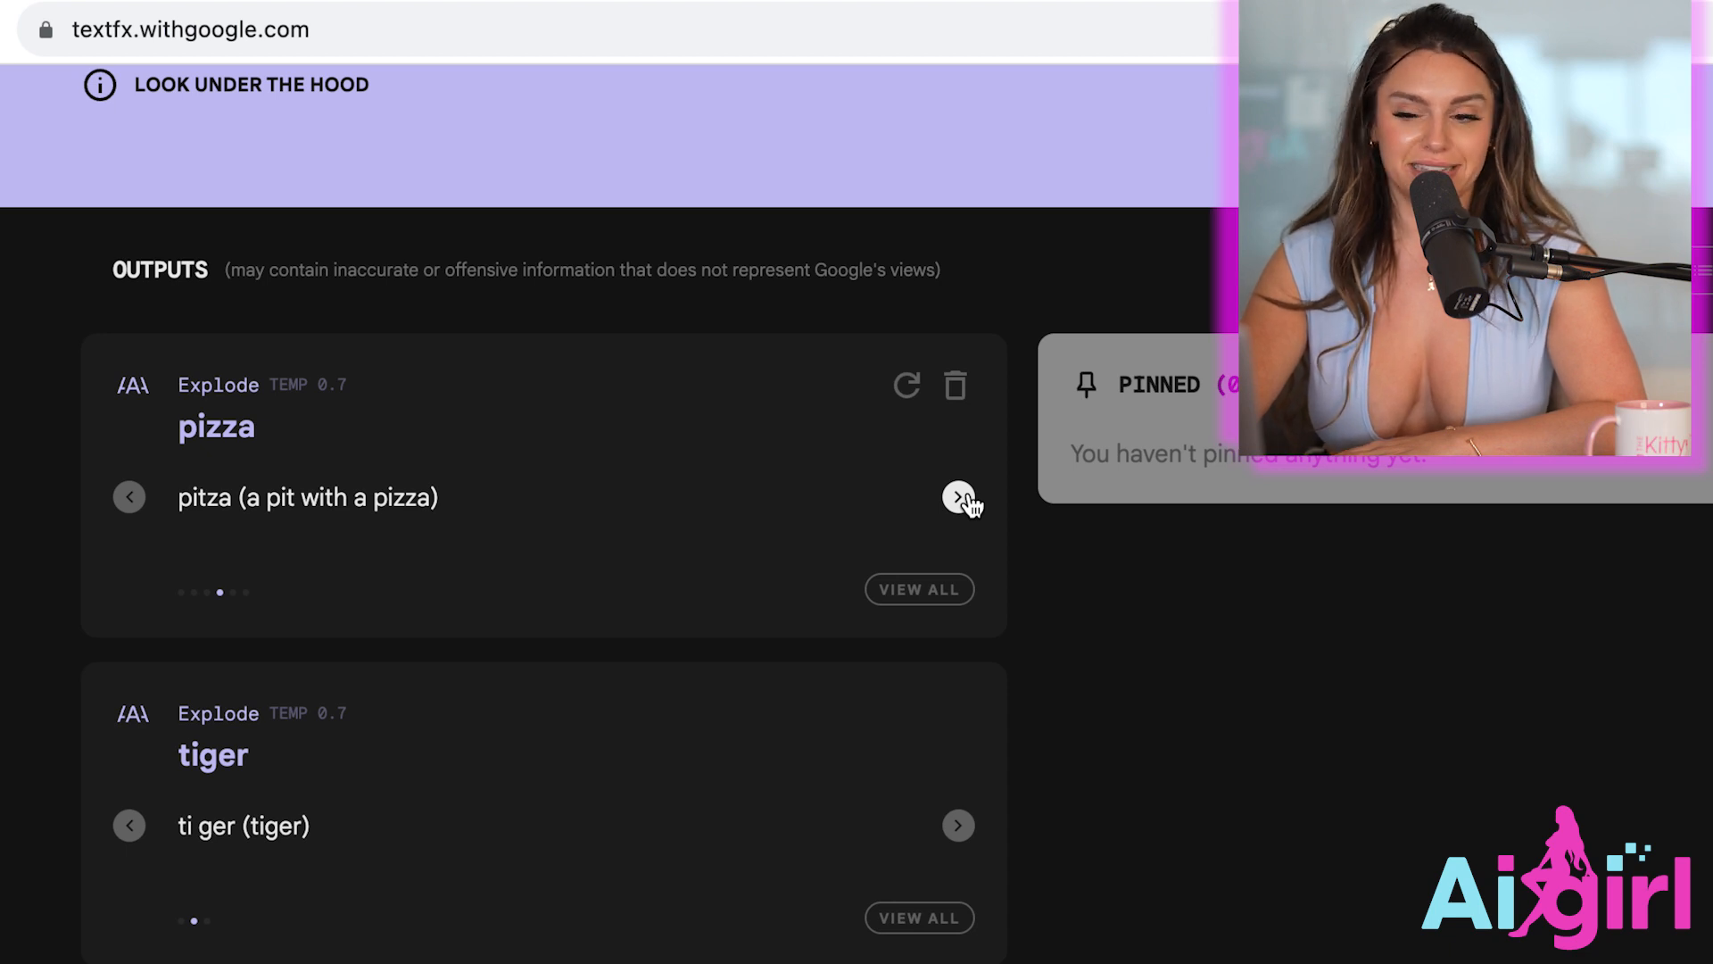
{"action": "left_click", "coordinate": [959, 497]}
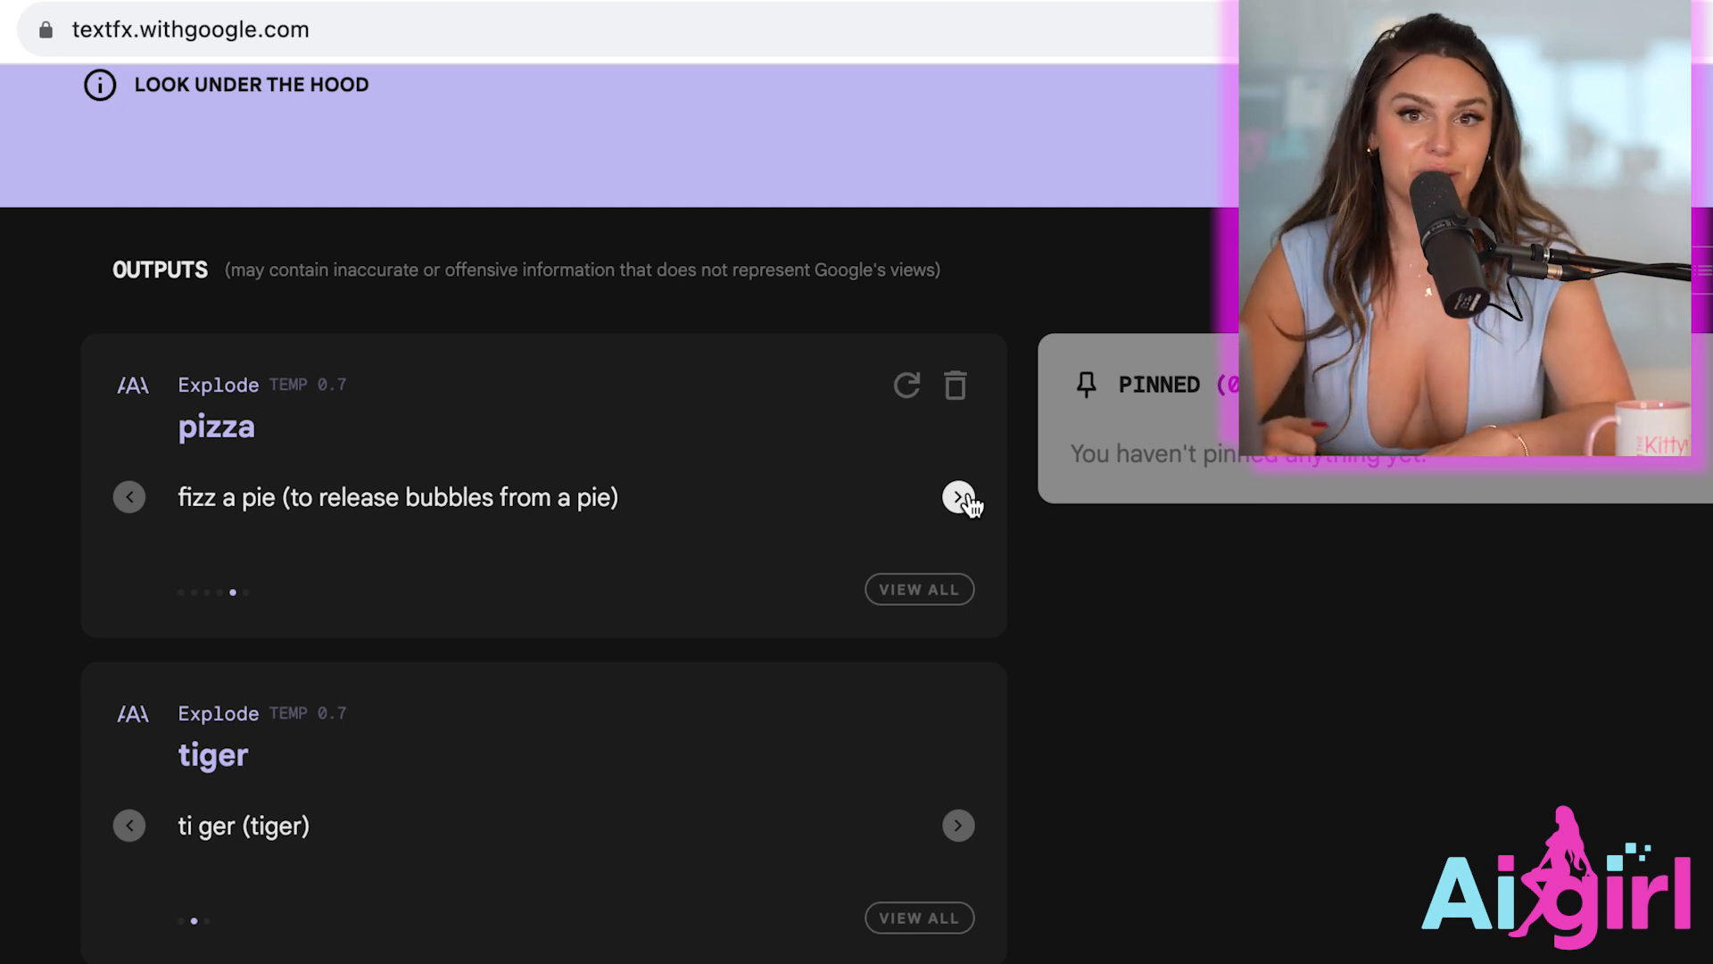
Use the Unexpect tool to generate versions of the scene "Drake and I in a room" and browse to the third result.
{"action": "scroll", "coordinate": [971, 372], "scroll_direction": "up", "scroll_amount": 10}
{"action": "left_click", "coordinate": [568, 259]}
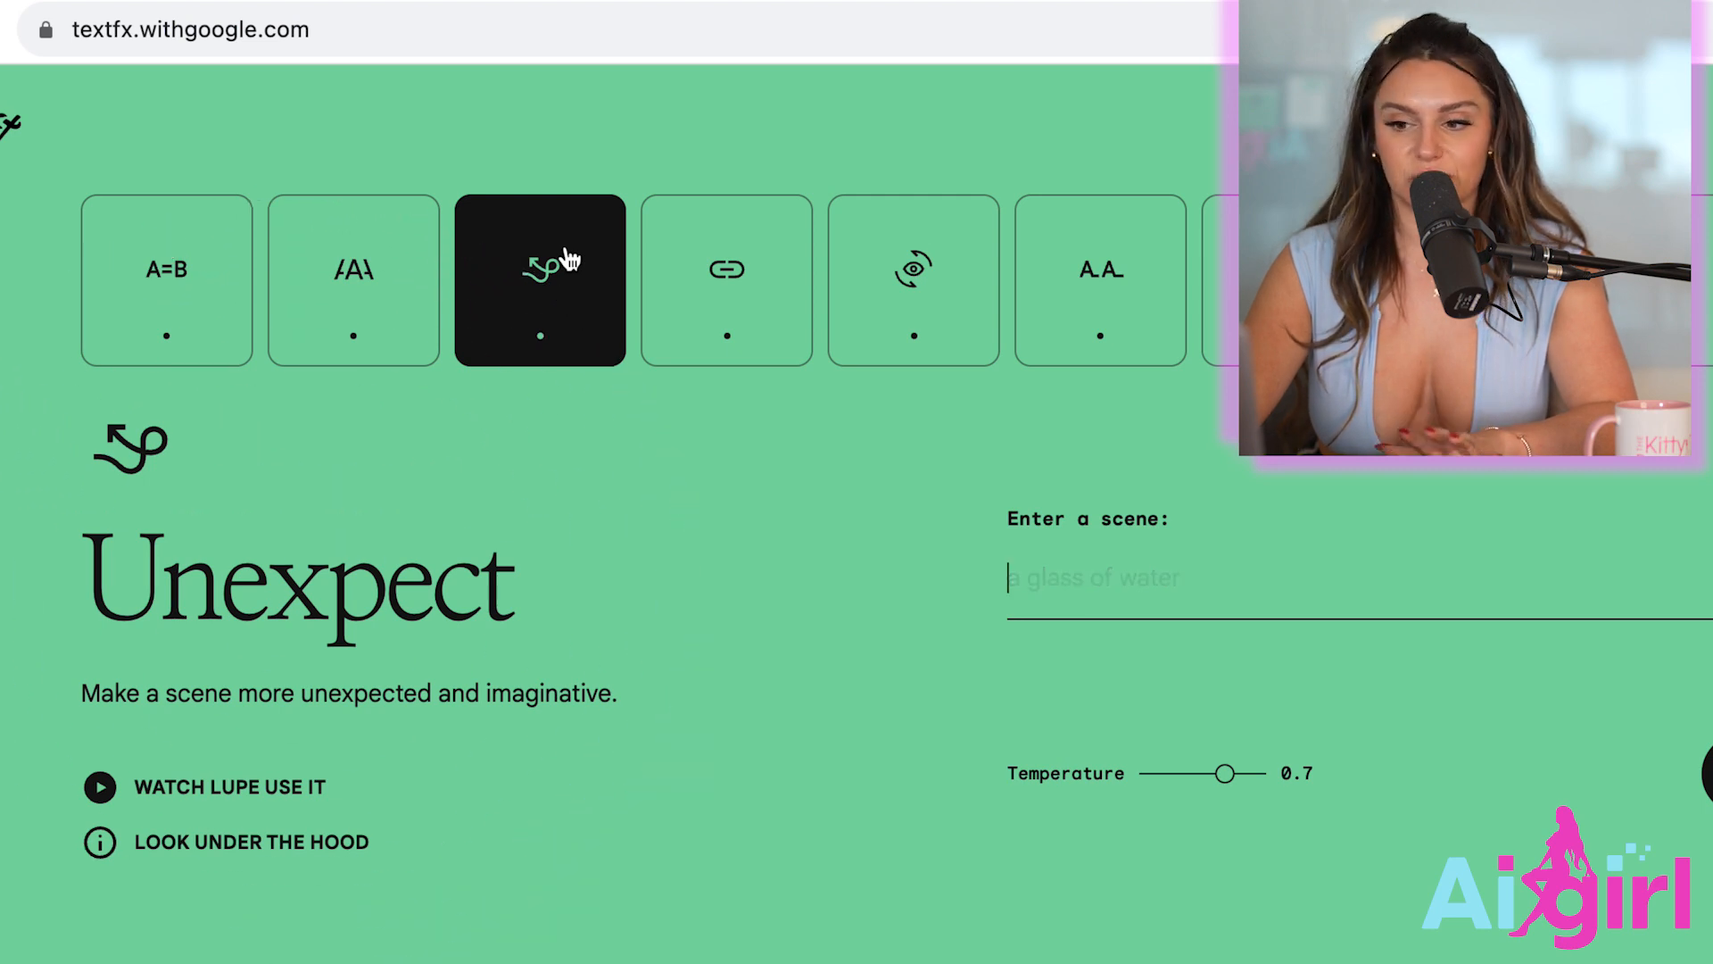
{"action": "left_click", "coordinate": [1184, 616]}
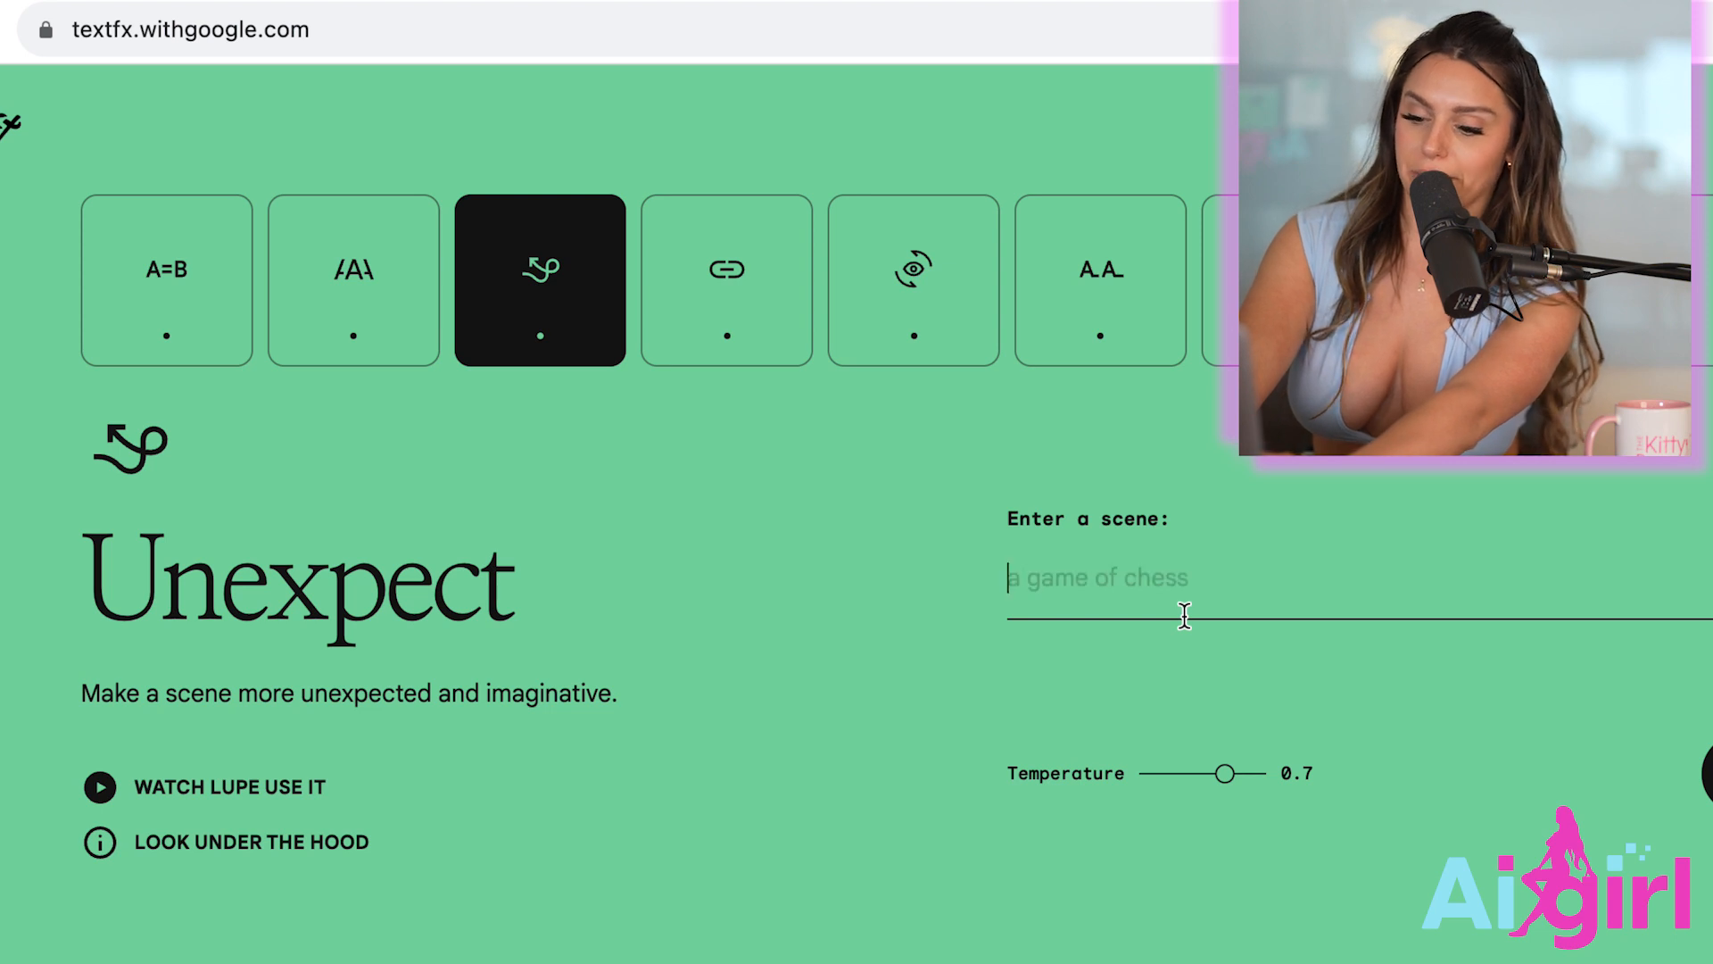
{"action": "type", "text": "Drkaw"}
{"action": "key", "text": "BackSpace"}
{"action": "key", "text": "BackSpace"}
{"action": "key", "text": "BackSpace"}
{"action": "type", "text": "ake and I in "}
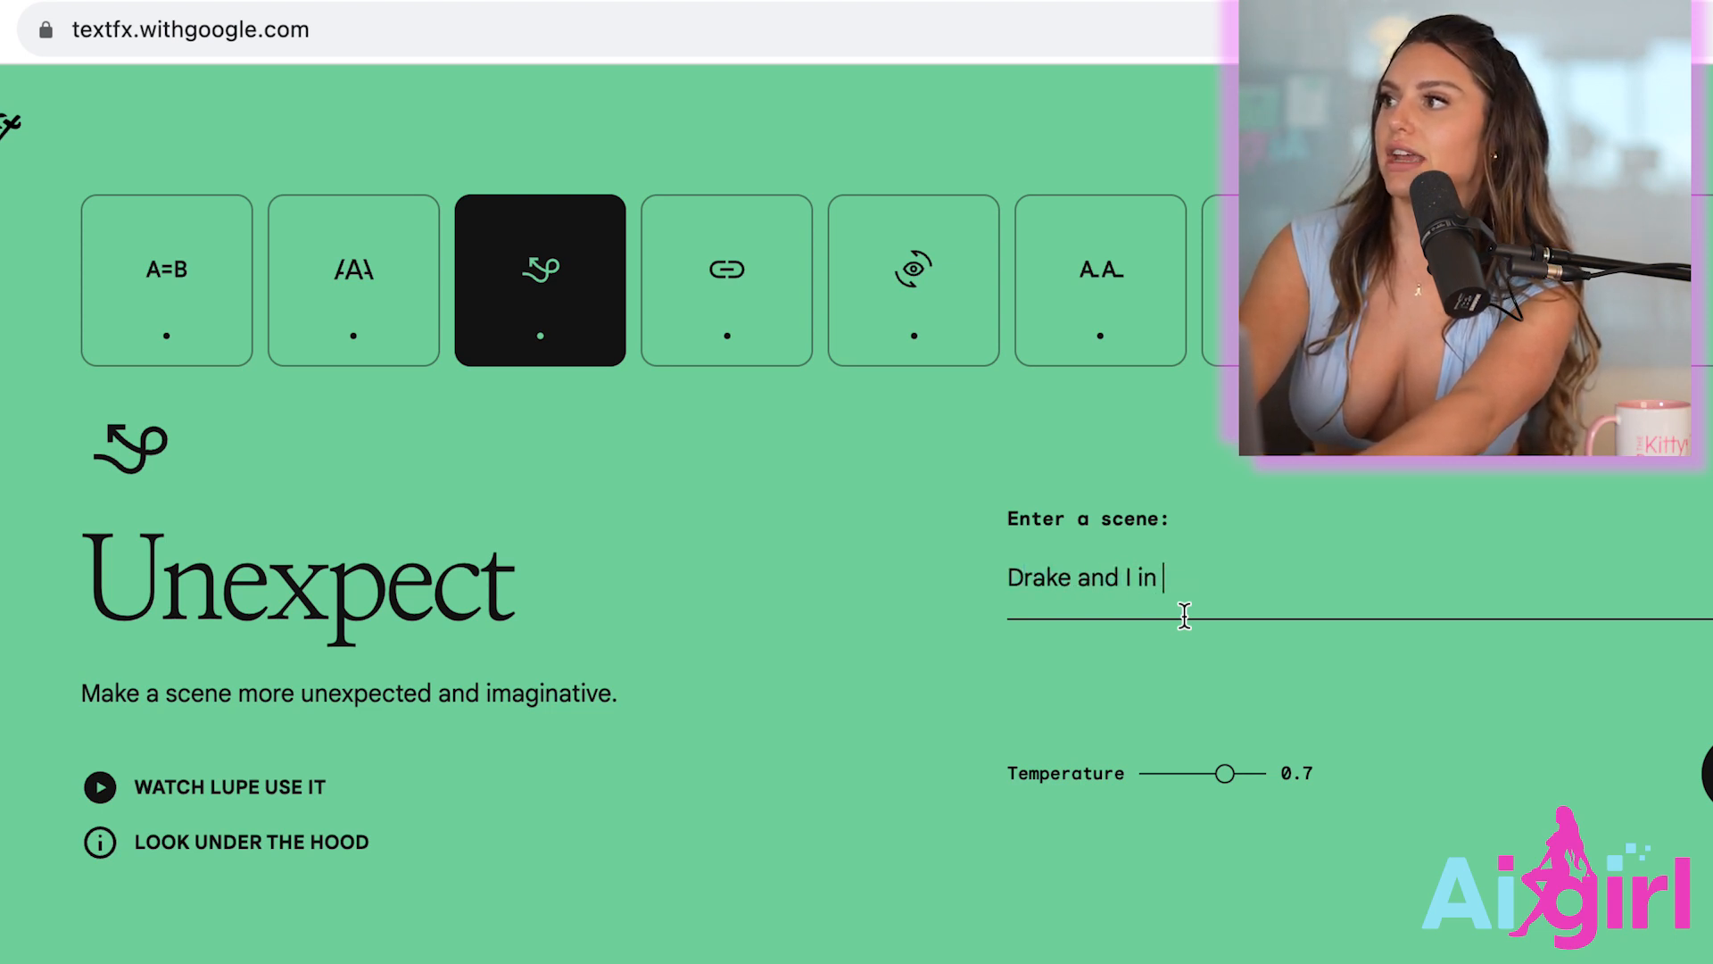
{"action": "type", "text": "a room"}
{"action": "key", "text": "Return"}
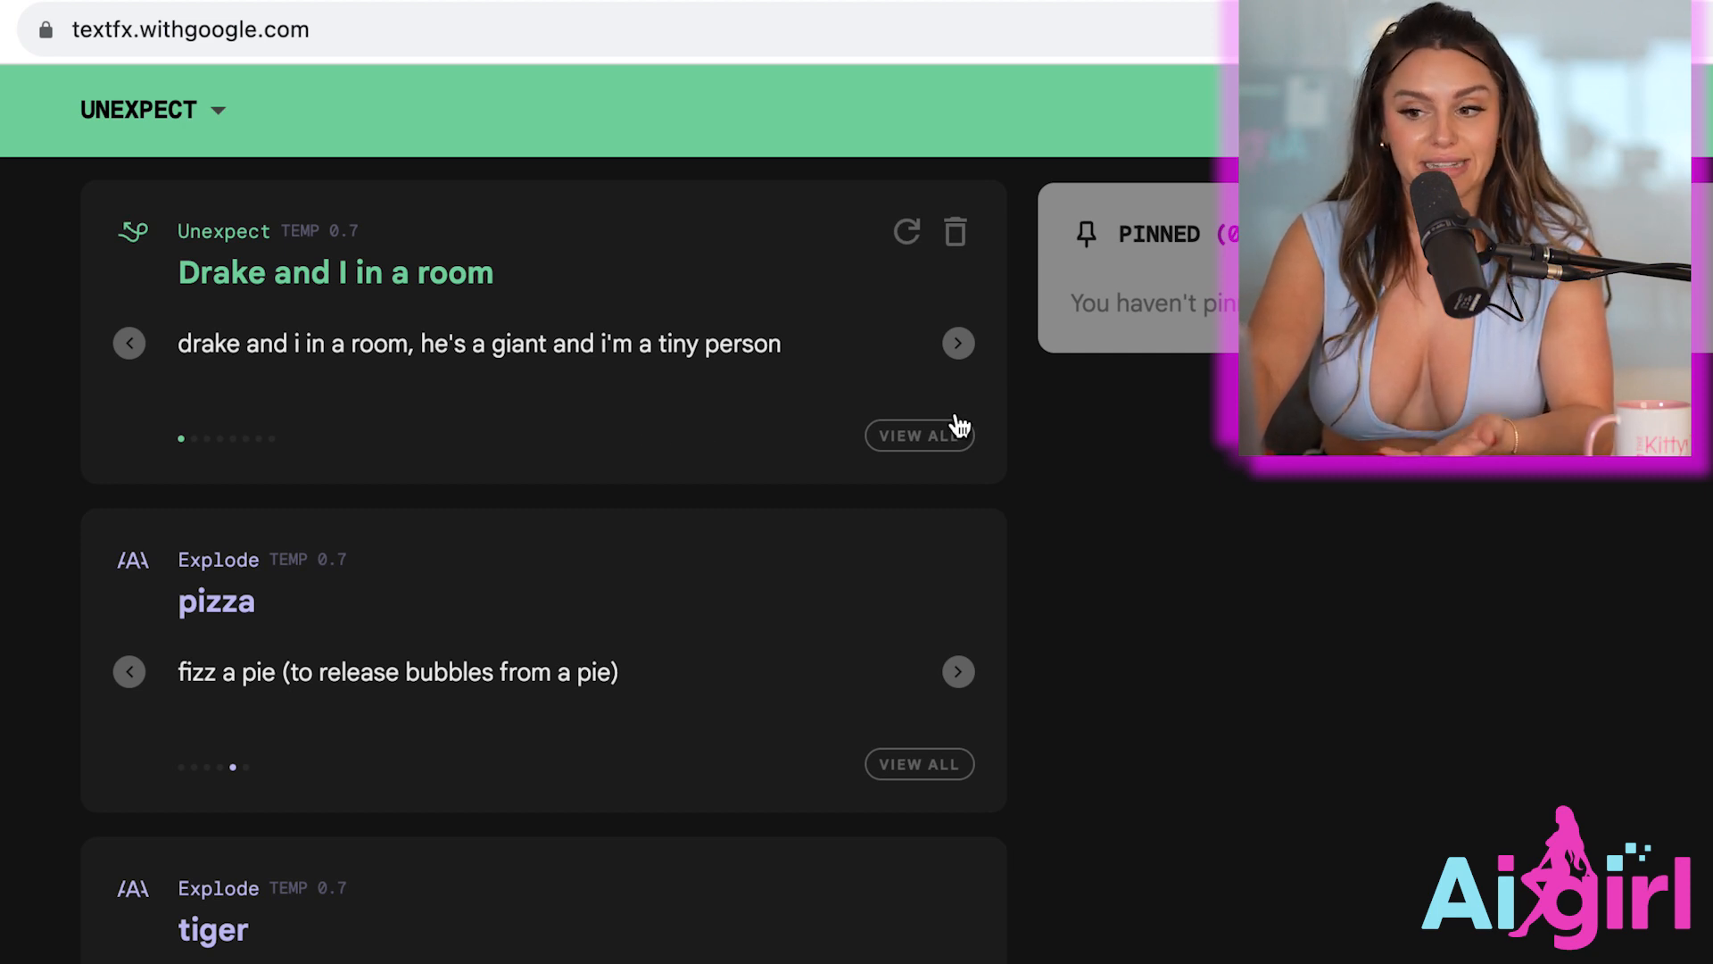
{"action": "left_click", "coordinate": [960, 344]}
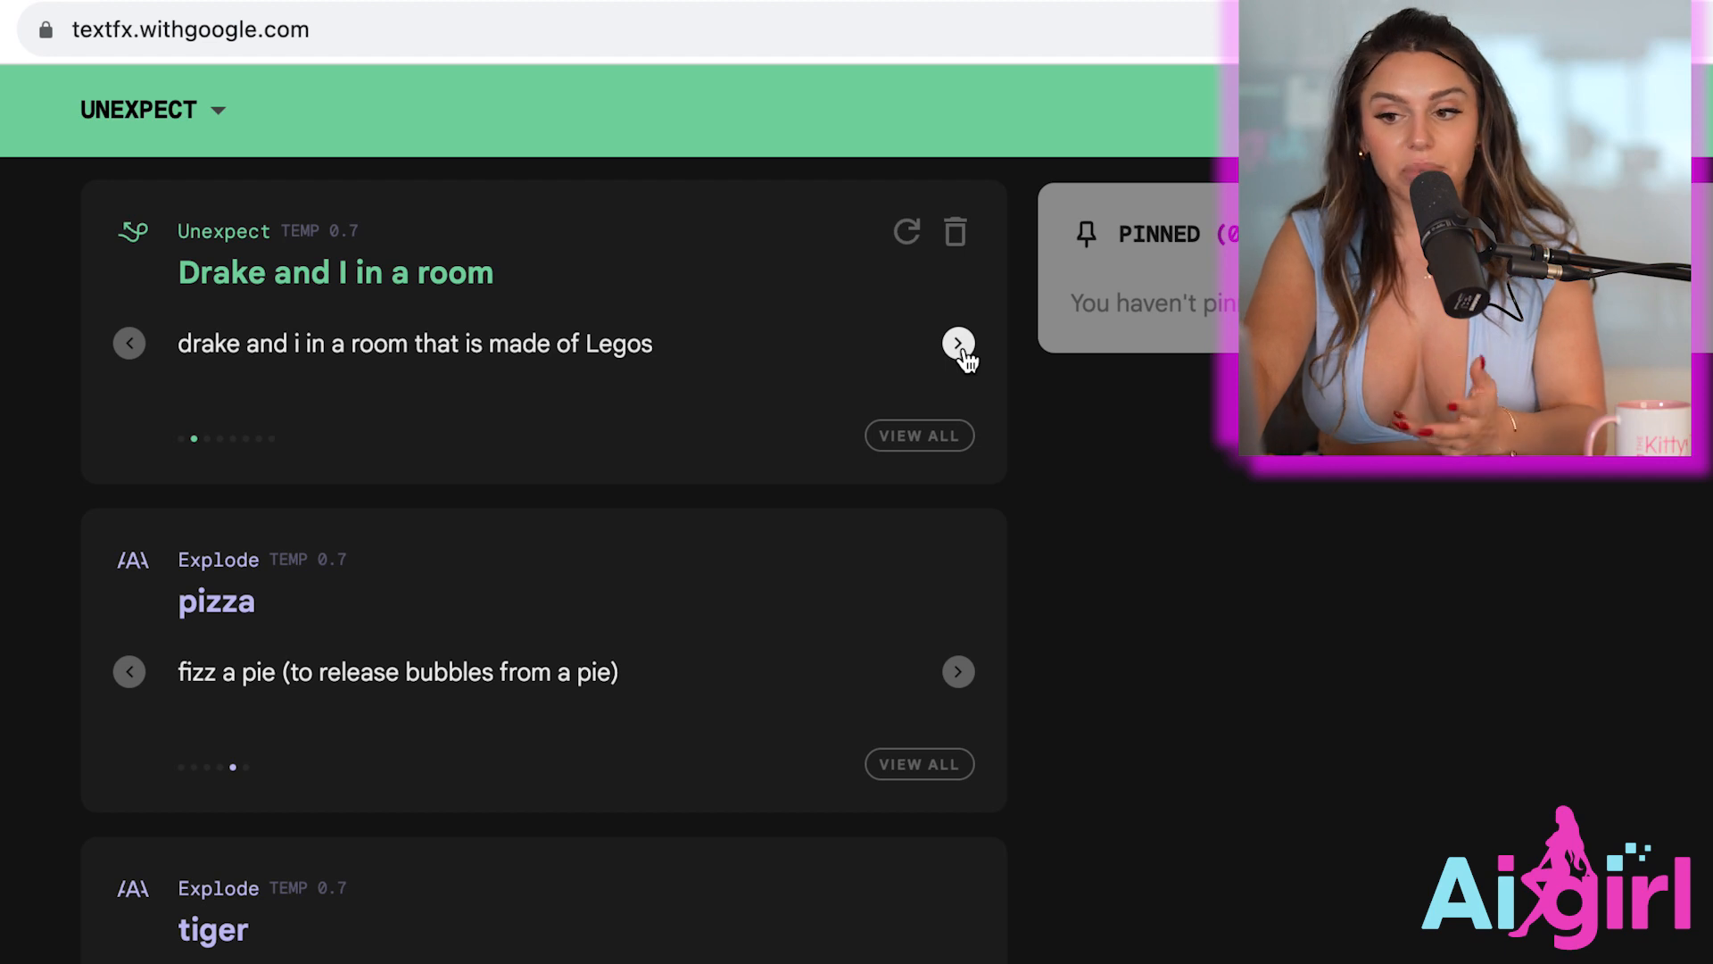
{"action": "left_click", "coordinate": [960, 344]}
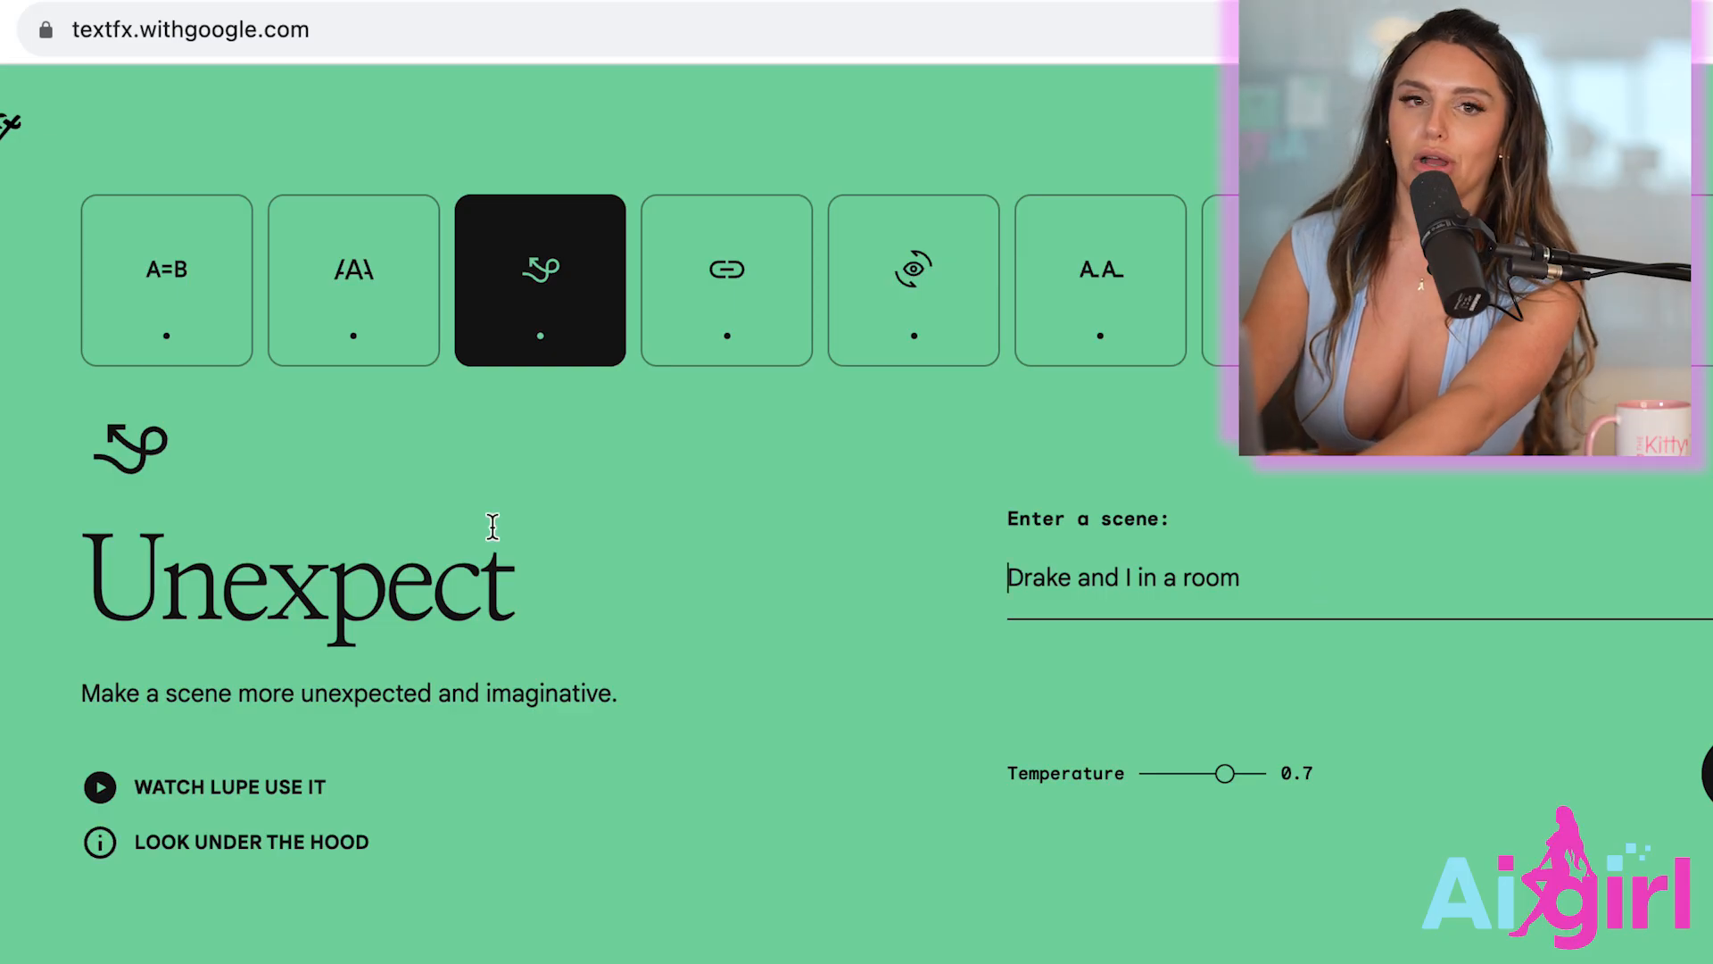
Generate unexpected versions of the scene "Pizza in a bathroom" instead and browse to the second result.
{"action": "left_click", "coordinate": [1286, 586]}
{"action": "left_click_drag", "start_coordinate": [1287, 587], "coordinate": [881, 582]}
{"action": "key", "text": "BackSpace"}
{"action": "type", "text": "P"}
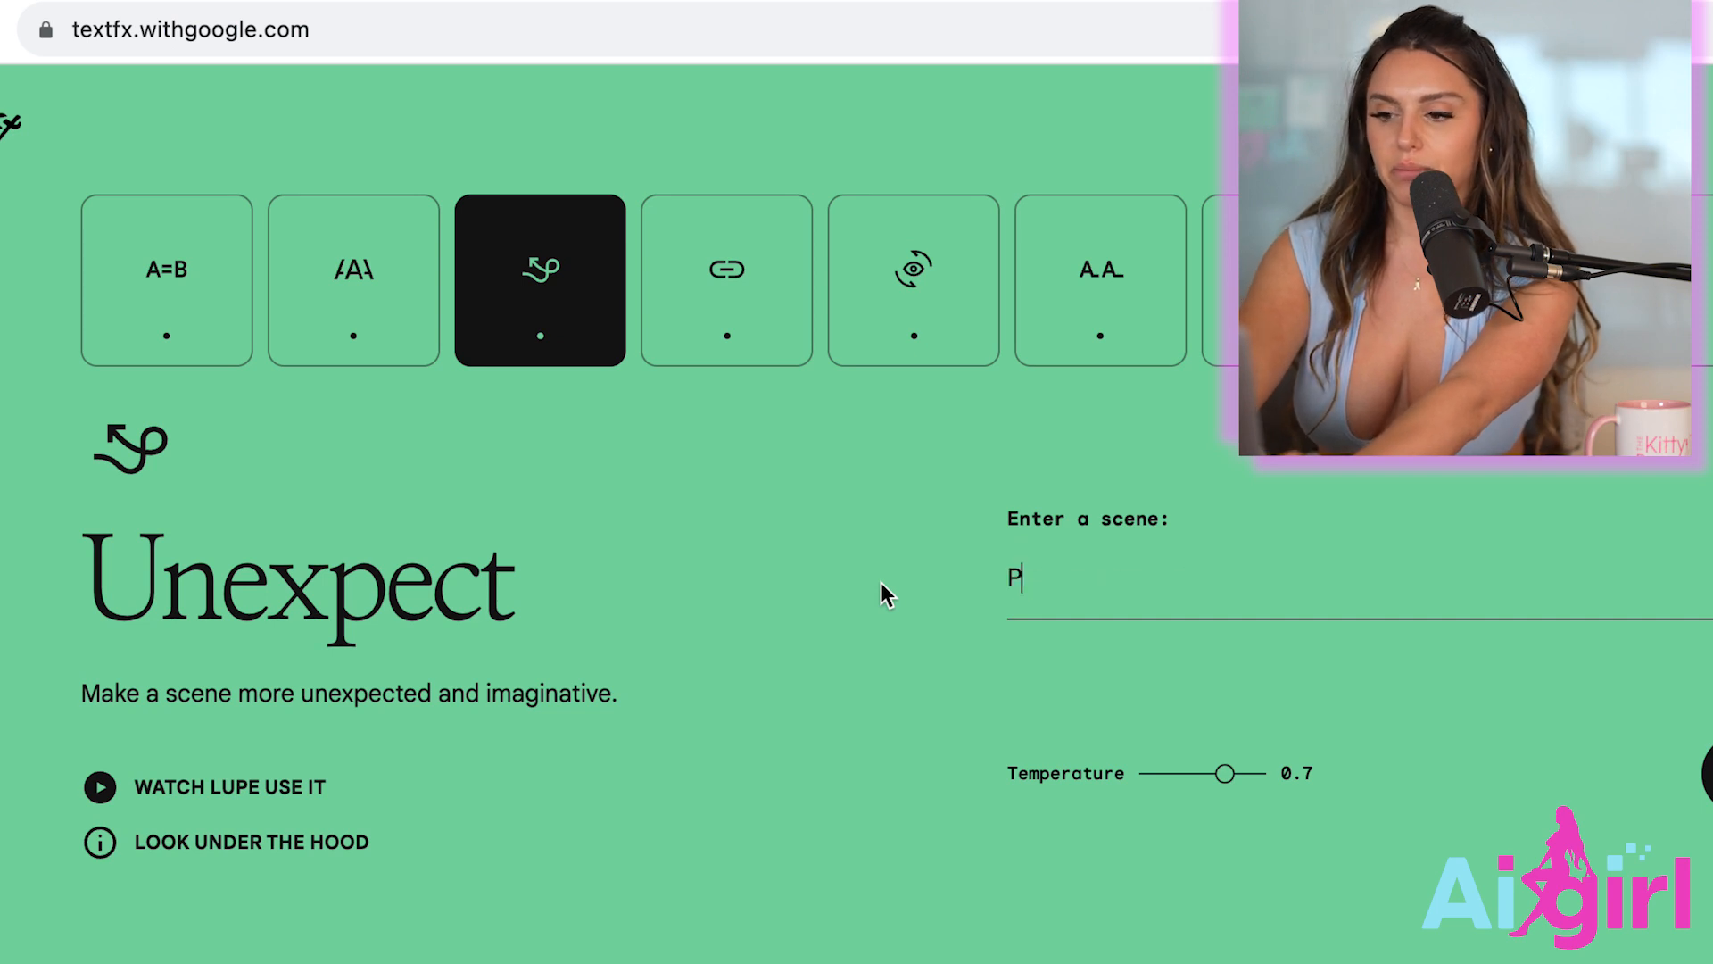
{"action": "type", "text": "izza "}
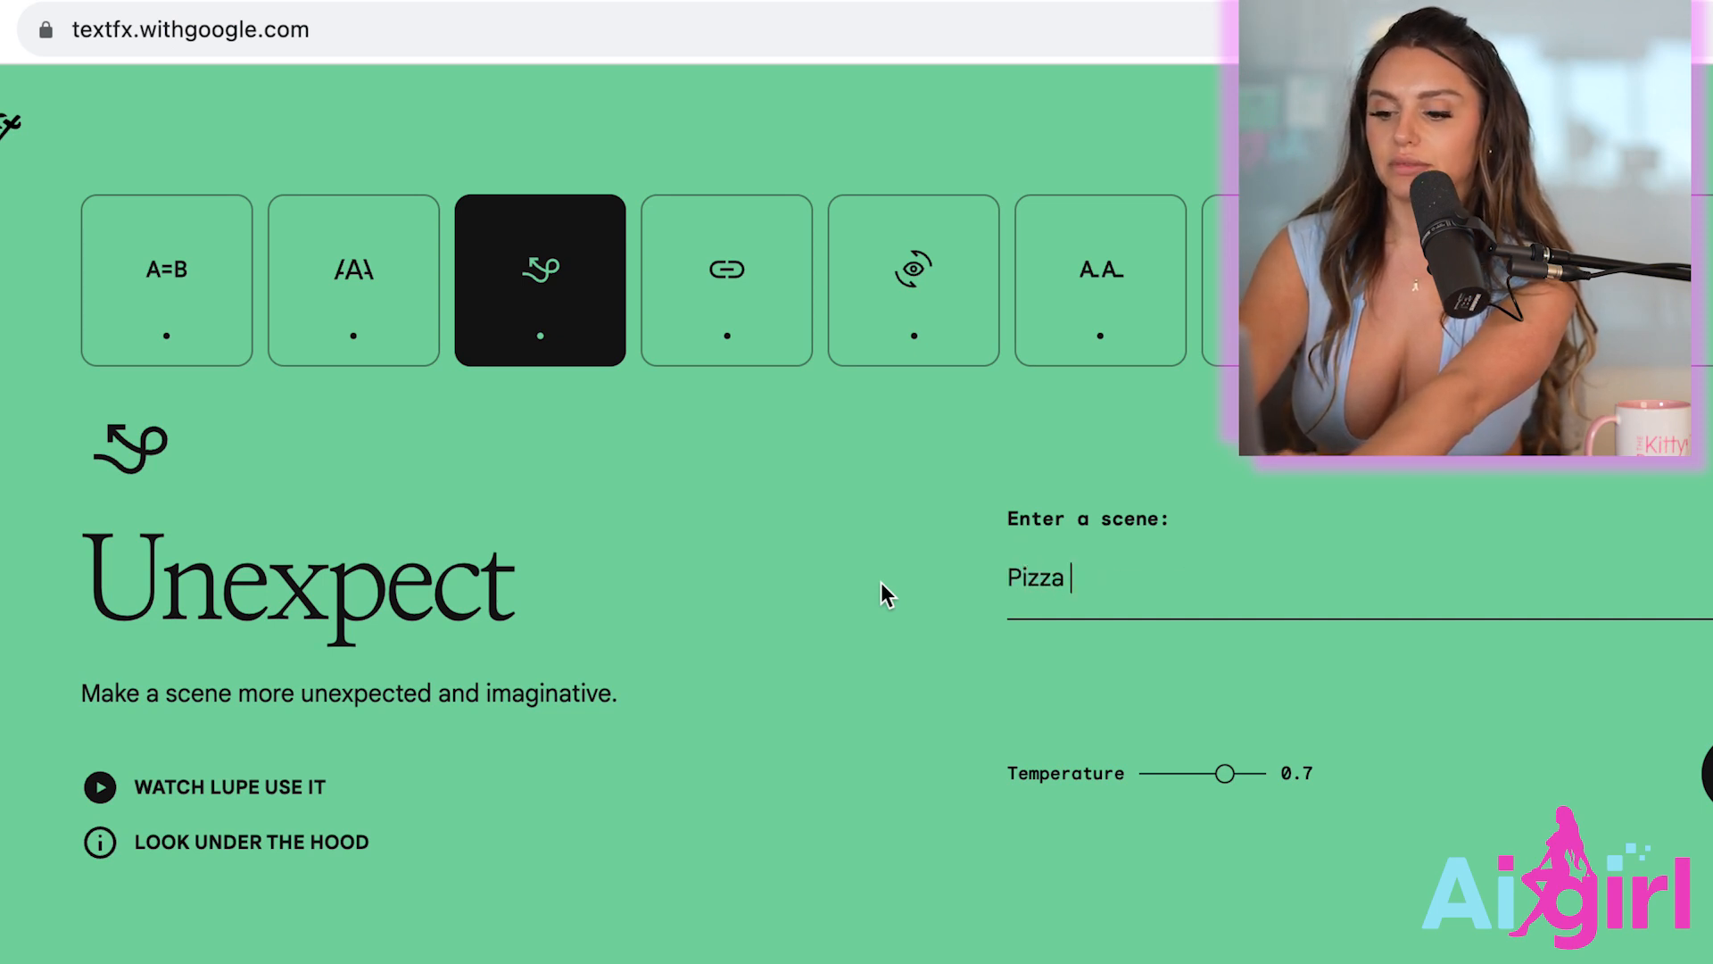
{"action": "type", "text": "in a bathroom"}
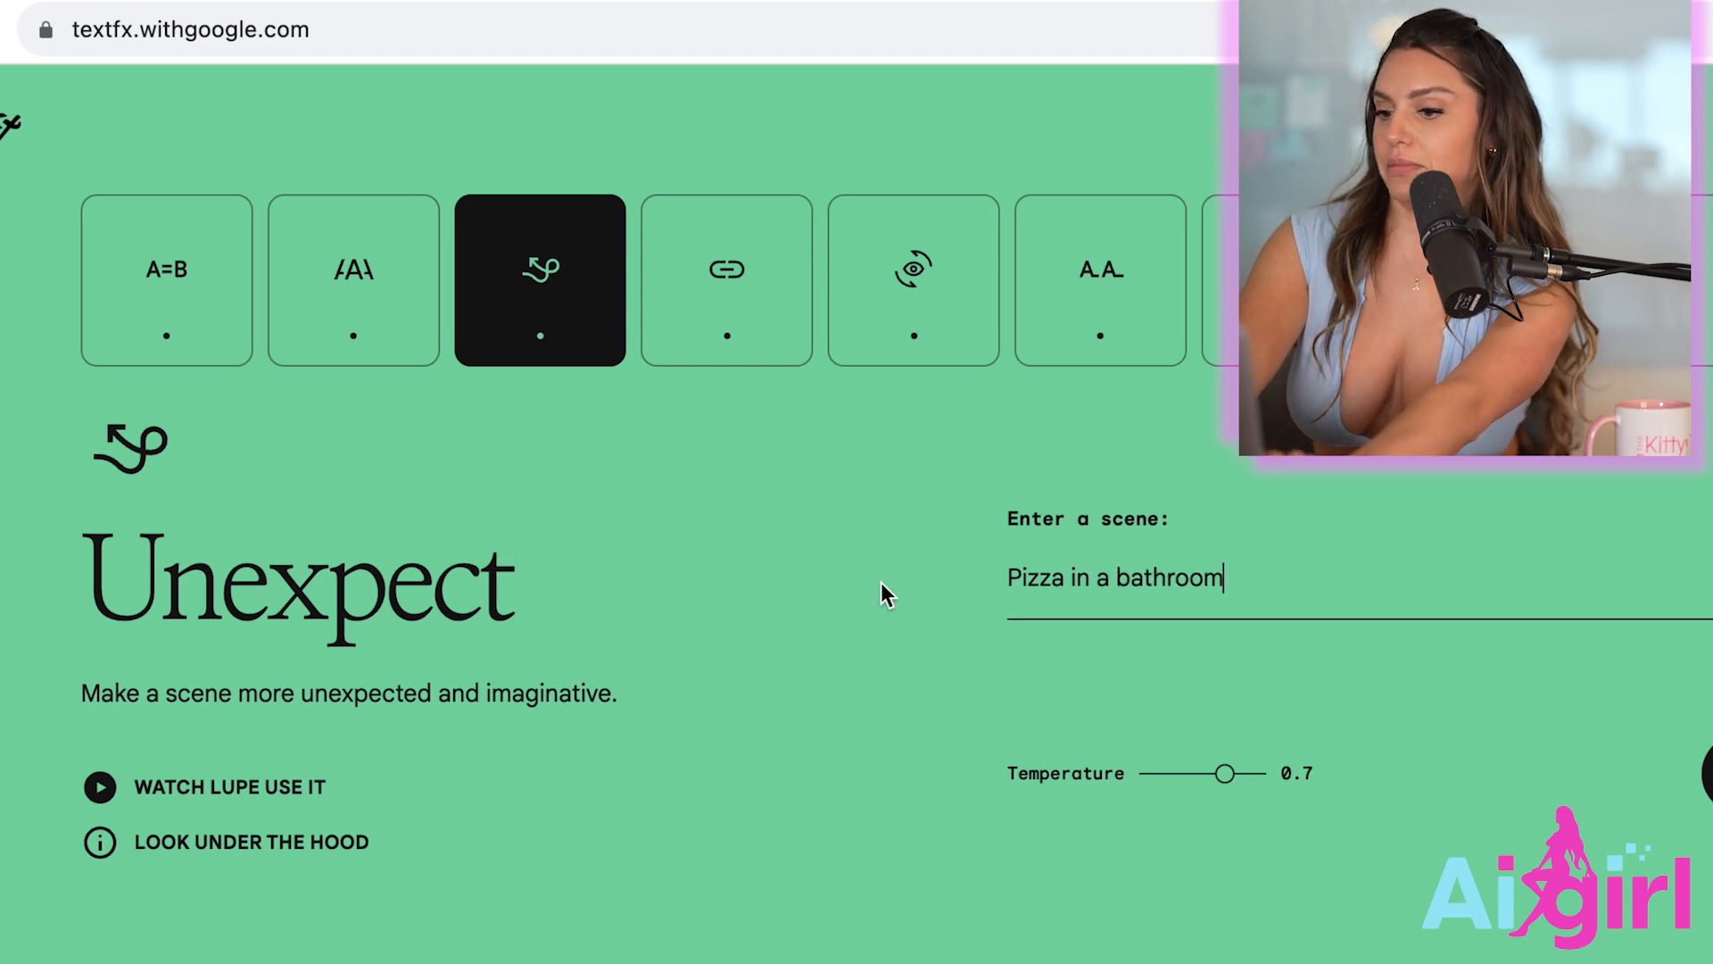
{"action": "key", "text": "Return"}
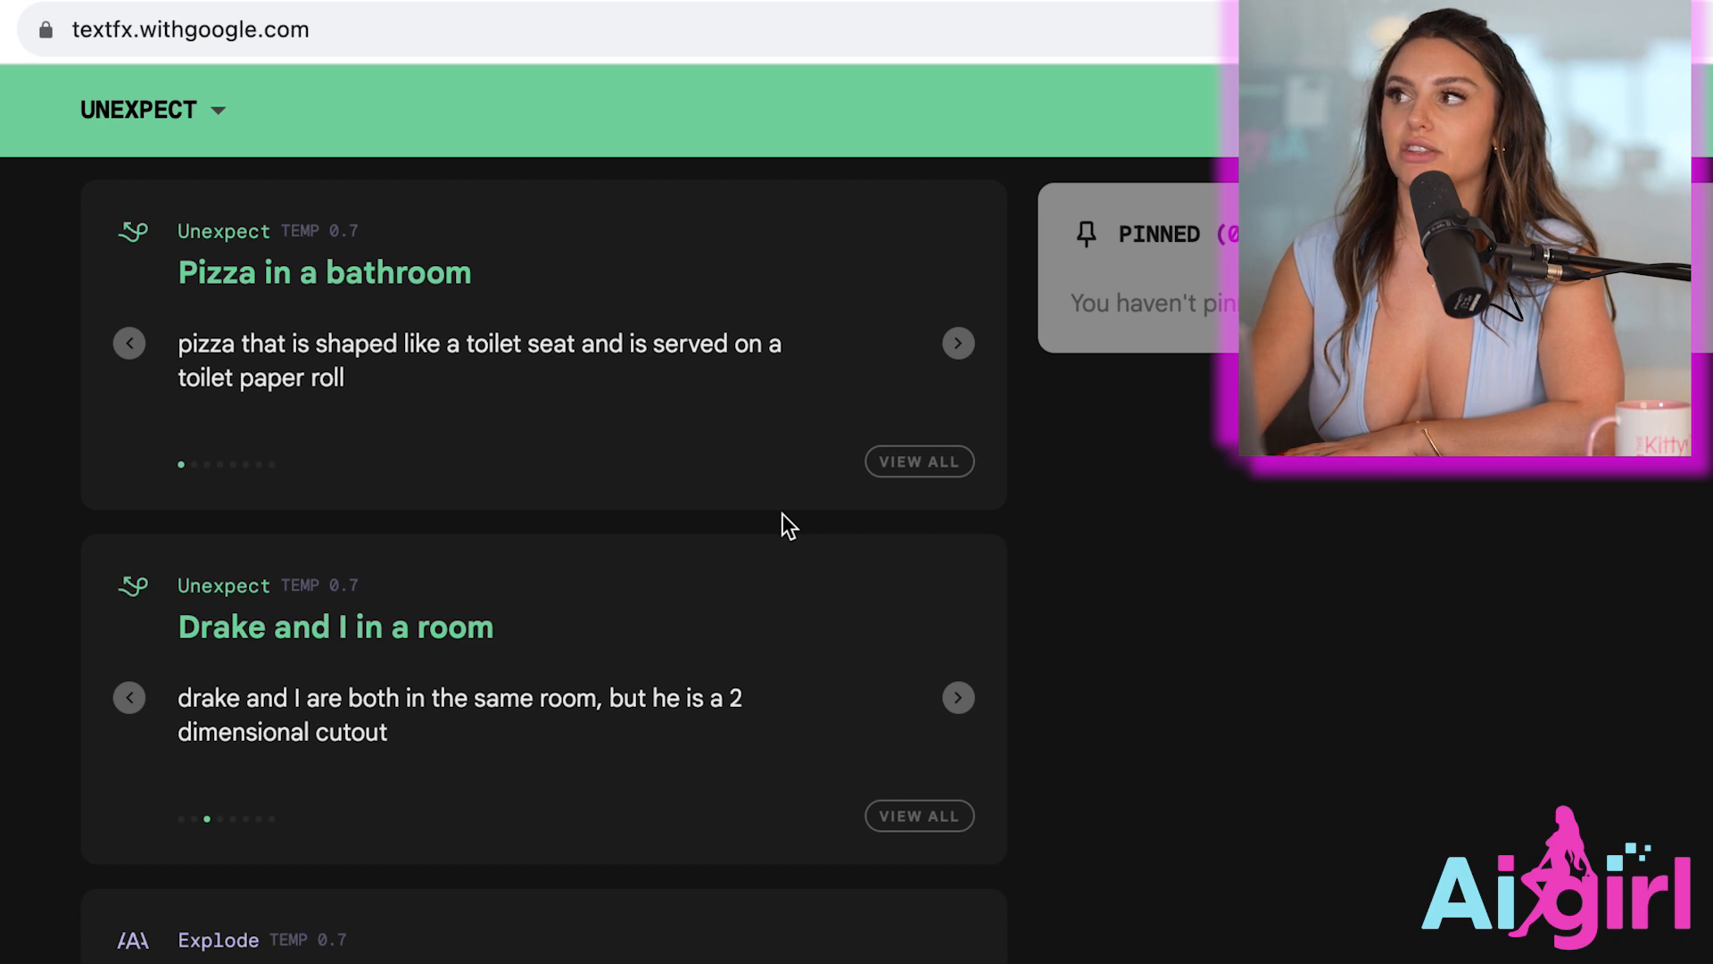
{"action": "mouse_move", "coordinate": [917, 341]}
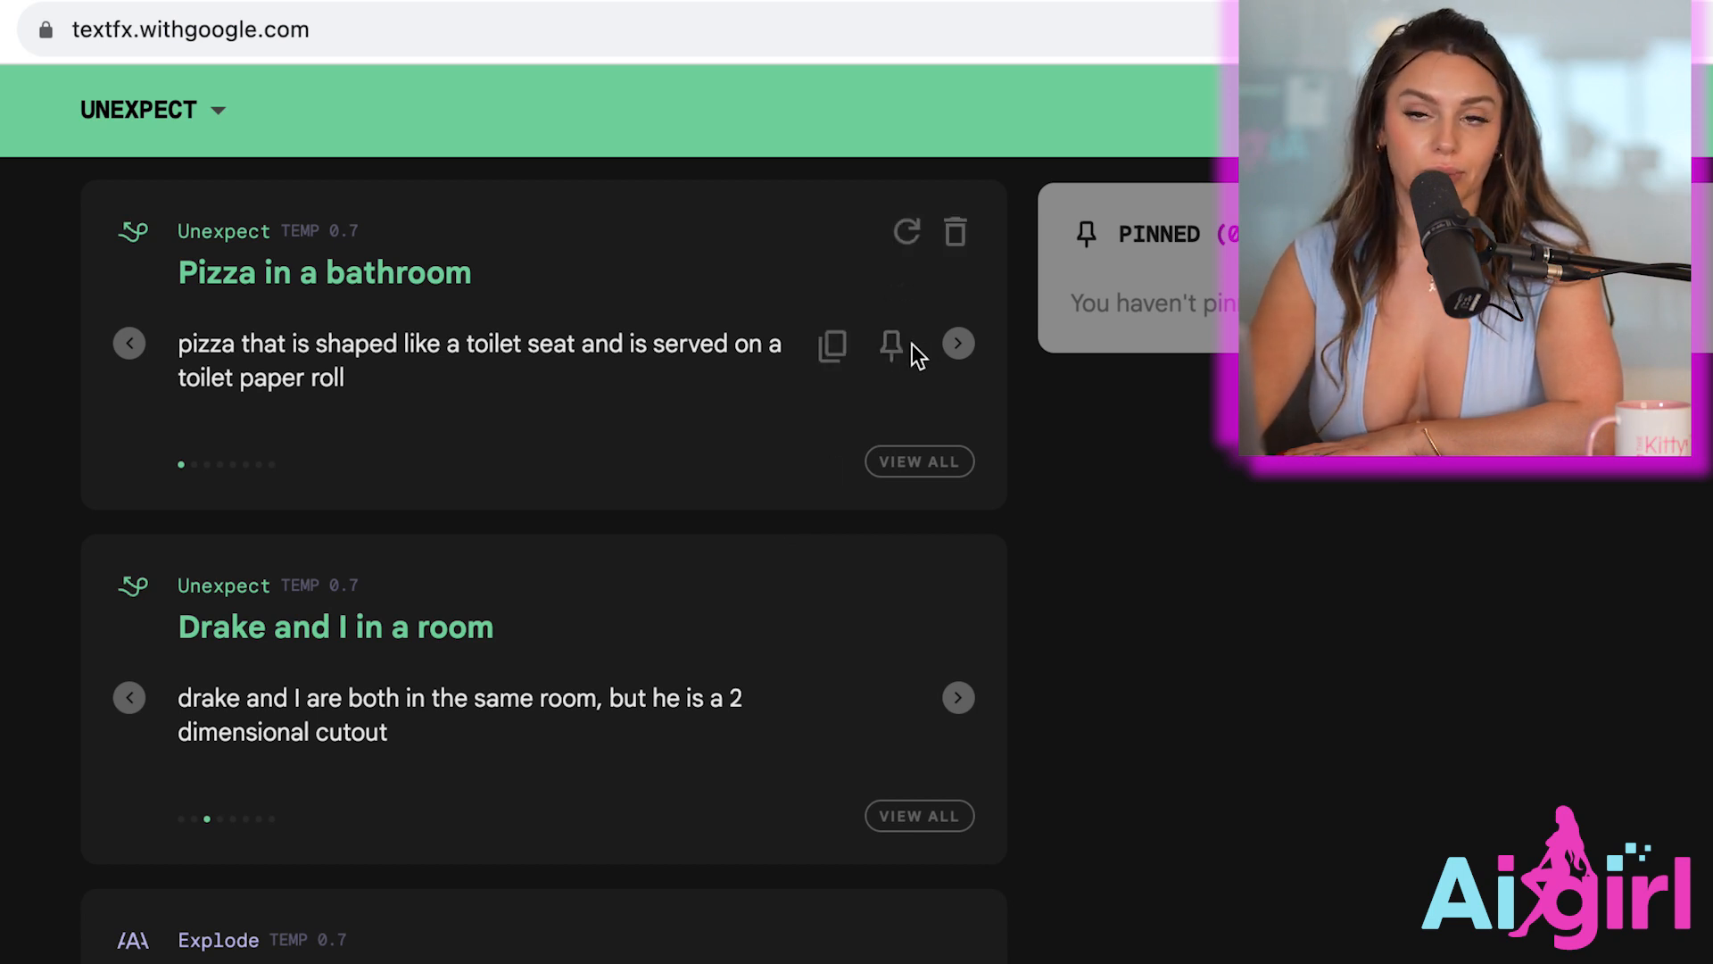
{"action": "left_click", "coordinate": [960, 344]}
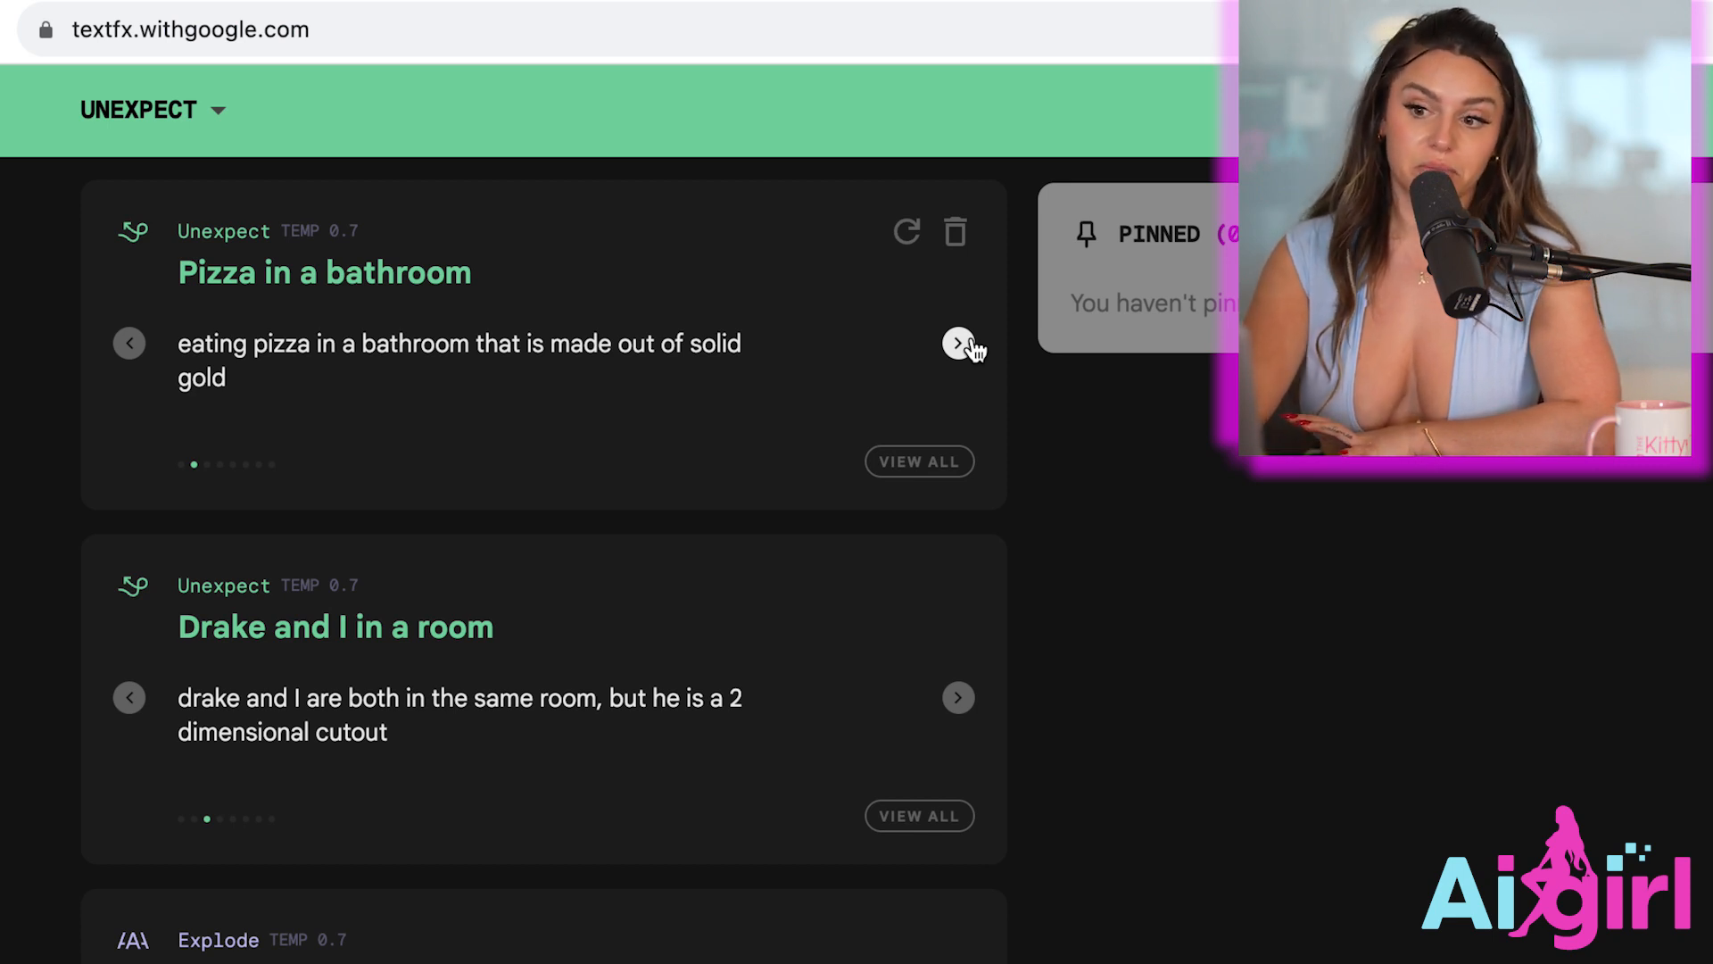
Switch to the Chain tool and compare the first three chains generated for the word "model".
{"action": "scroll", "coordinate": [948, 730], "scroll_direction": "up", "scroll_amount": 10}
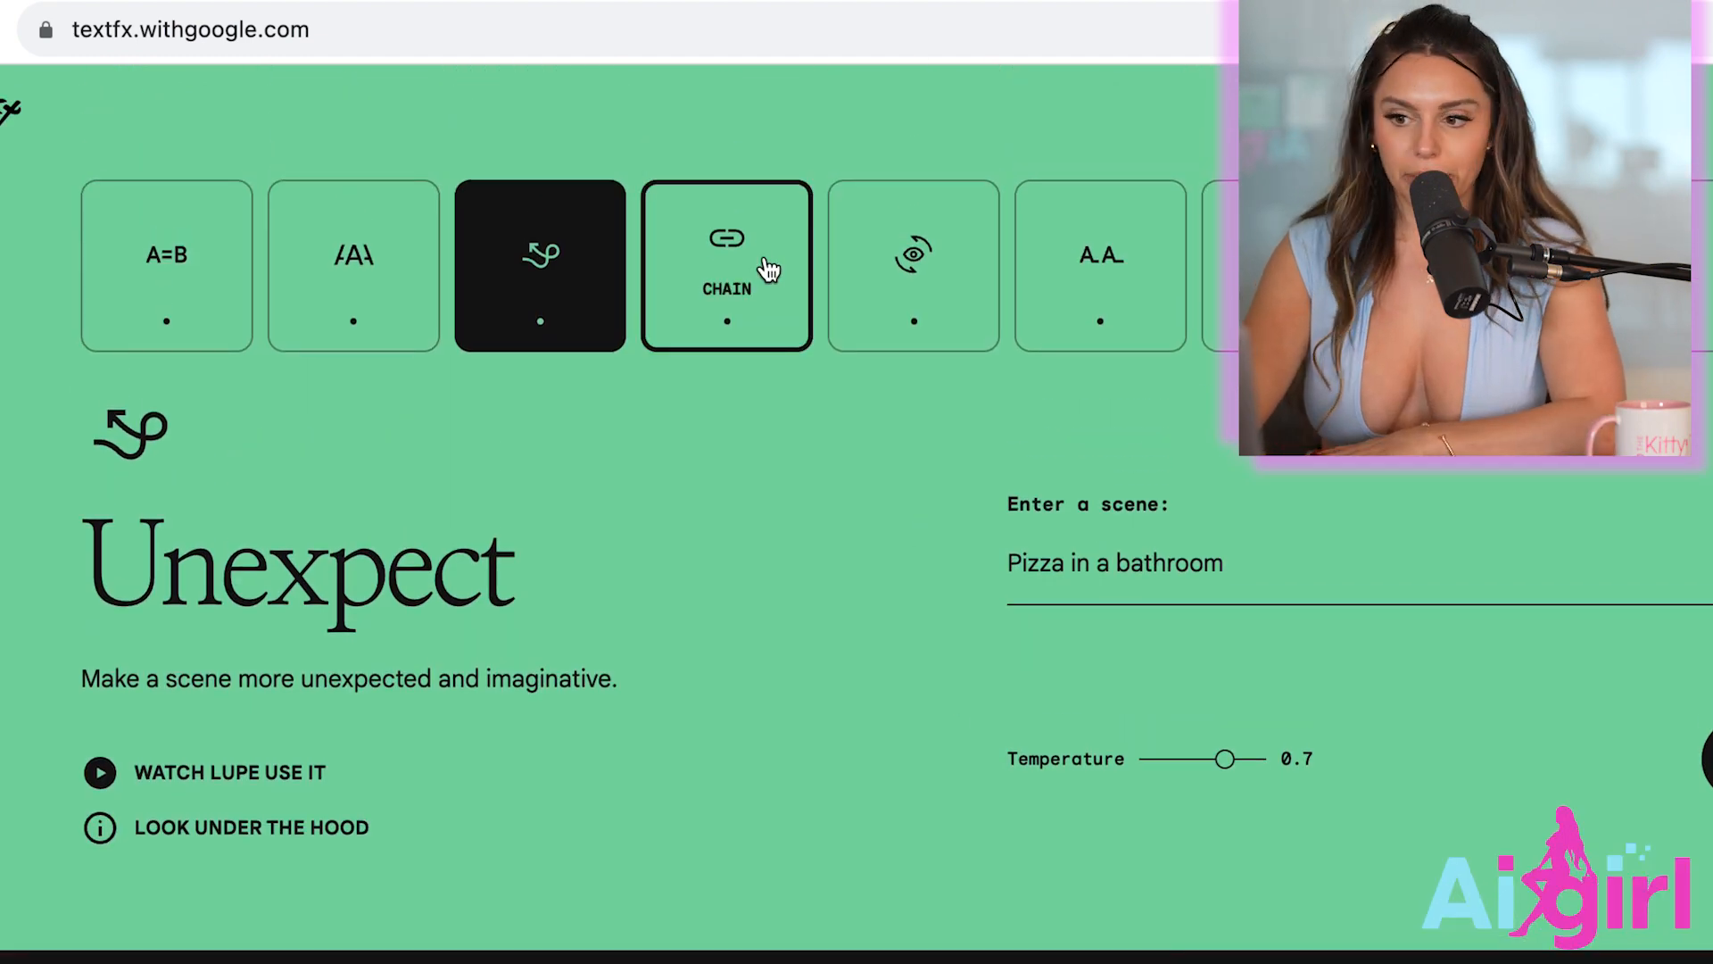
{"action": "left_click", "coordinate": [768, 268]}
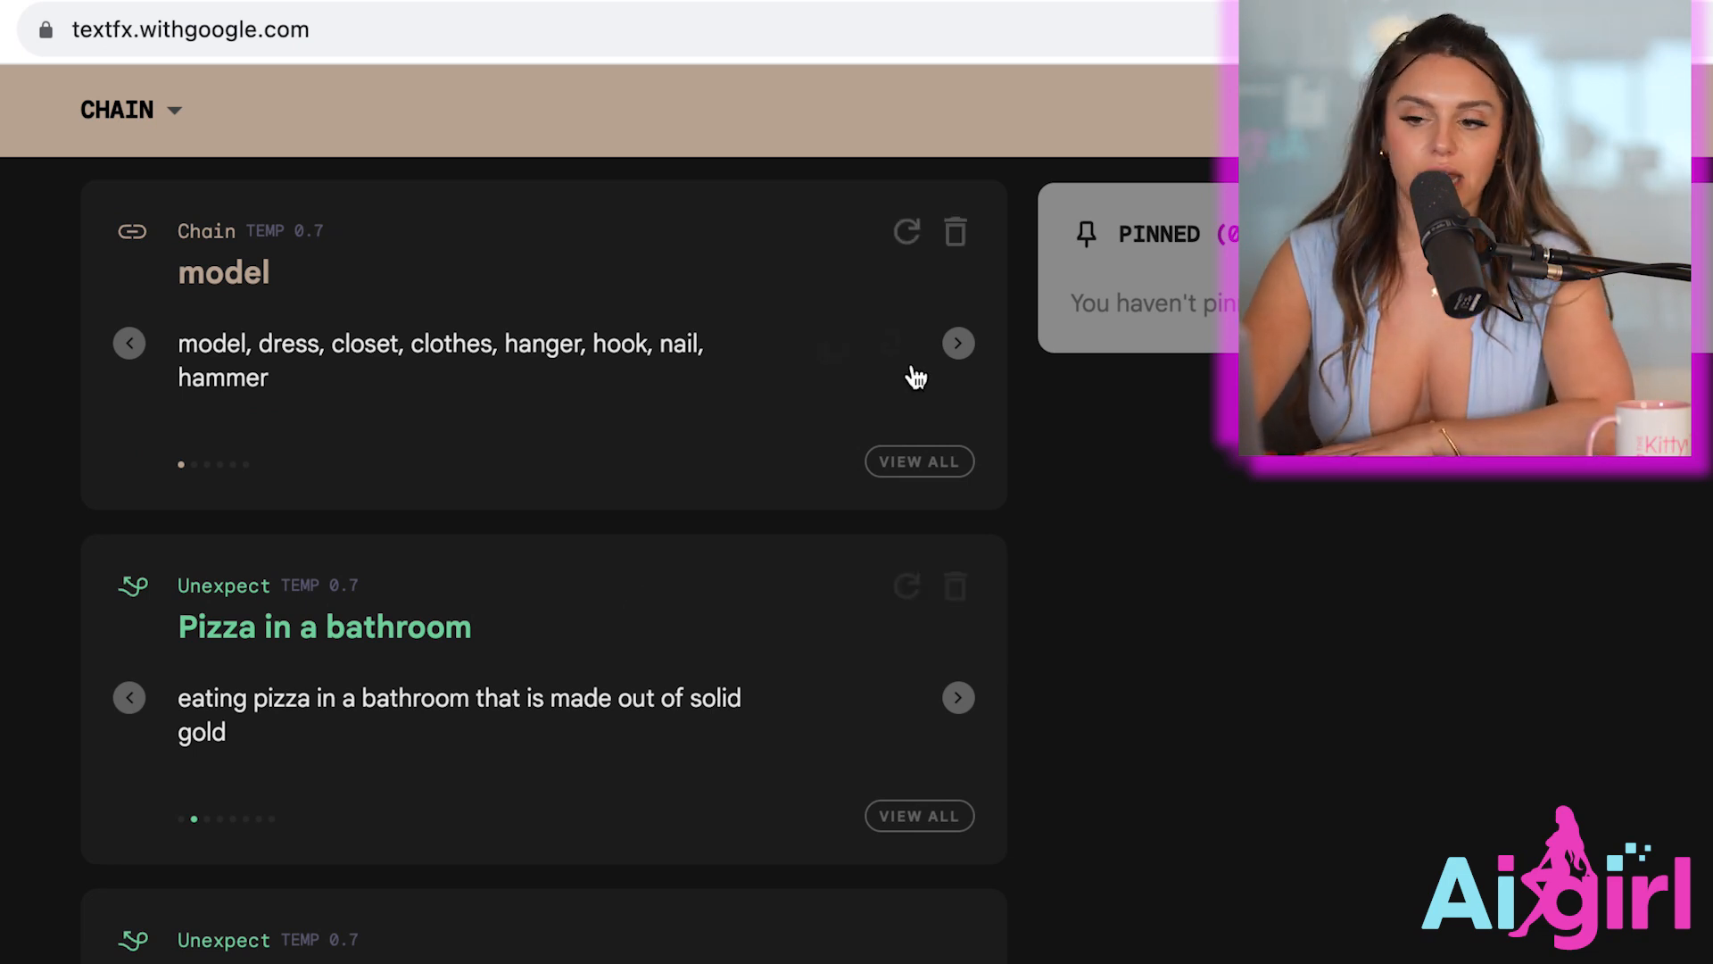
{"action": "scroll", "coordinate": [790, 482], "scroll_direction": "up", "scroll_amount": 1}
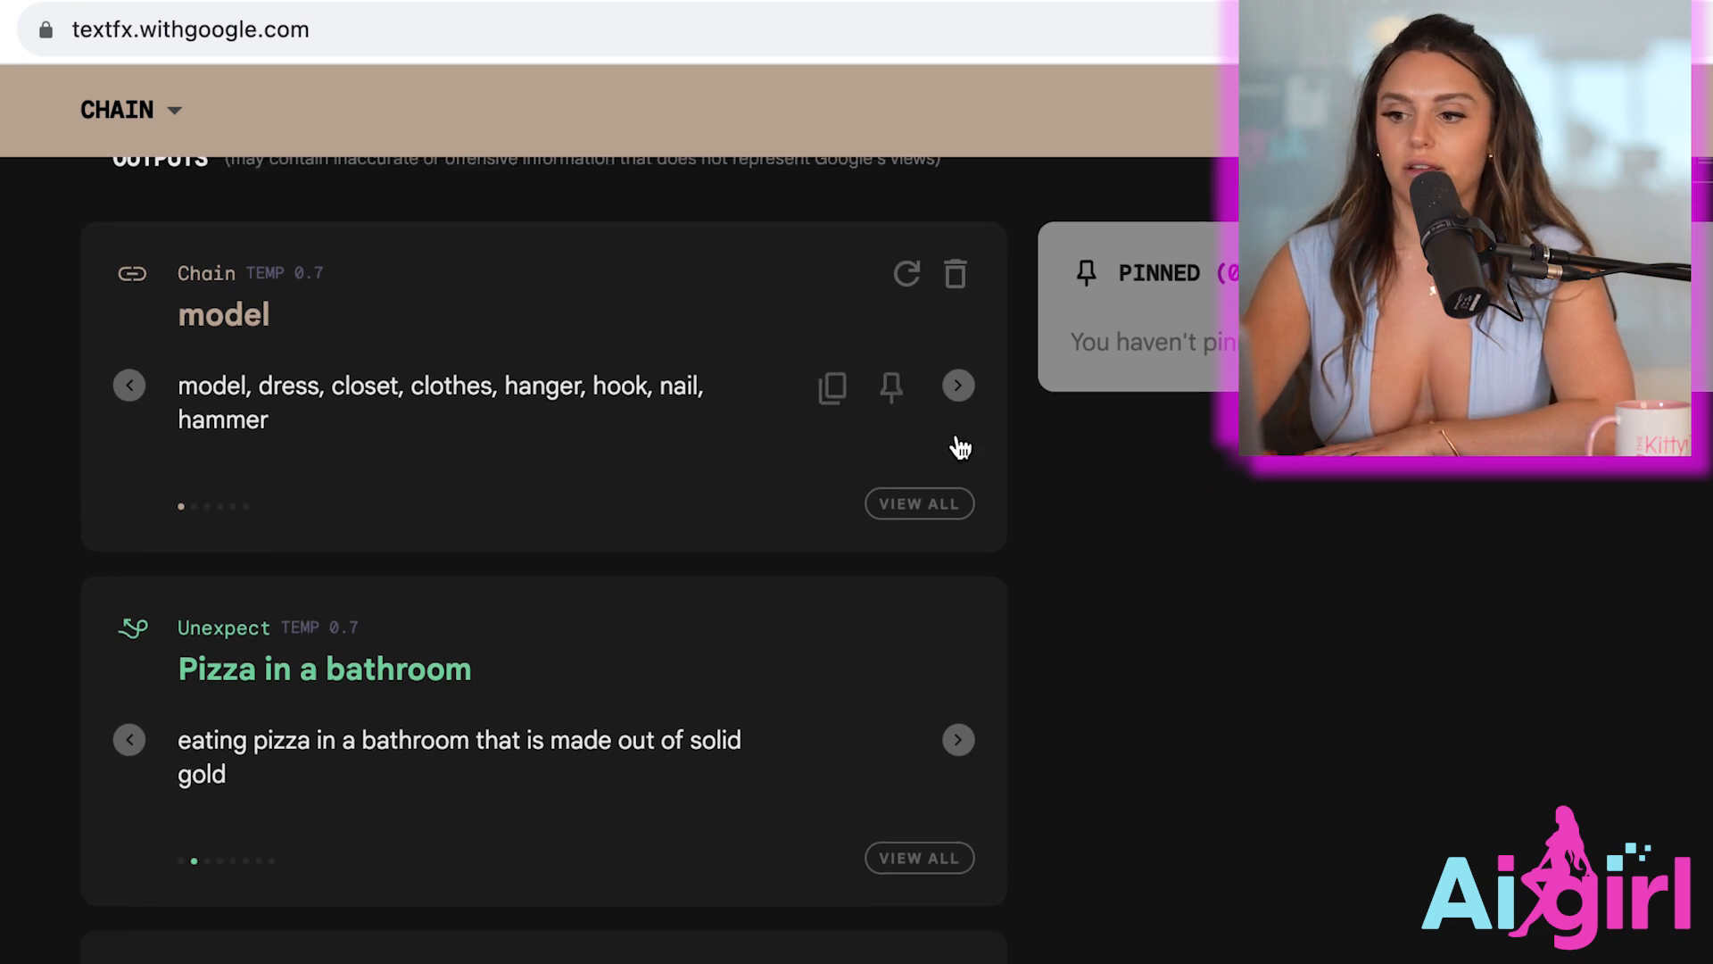
{"action": "left_click", "coordinate": [960, 386]}
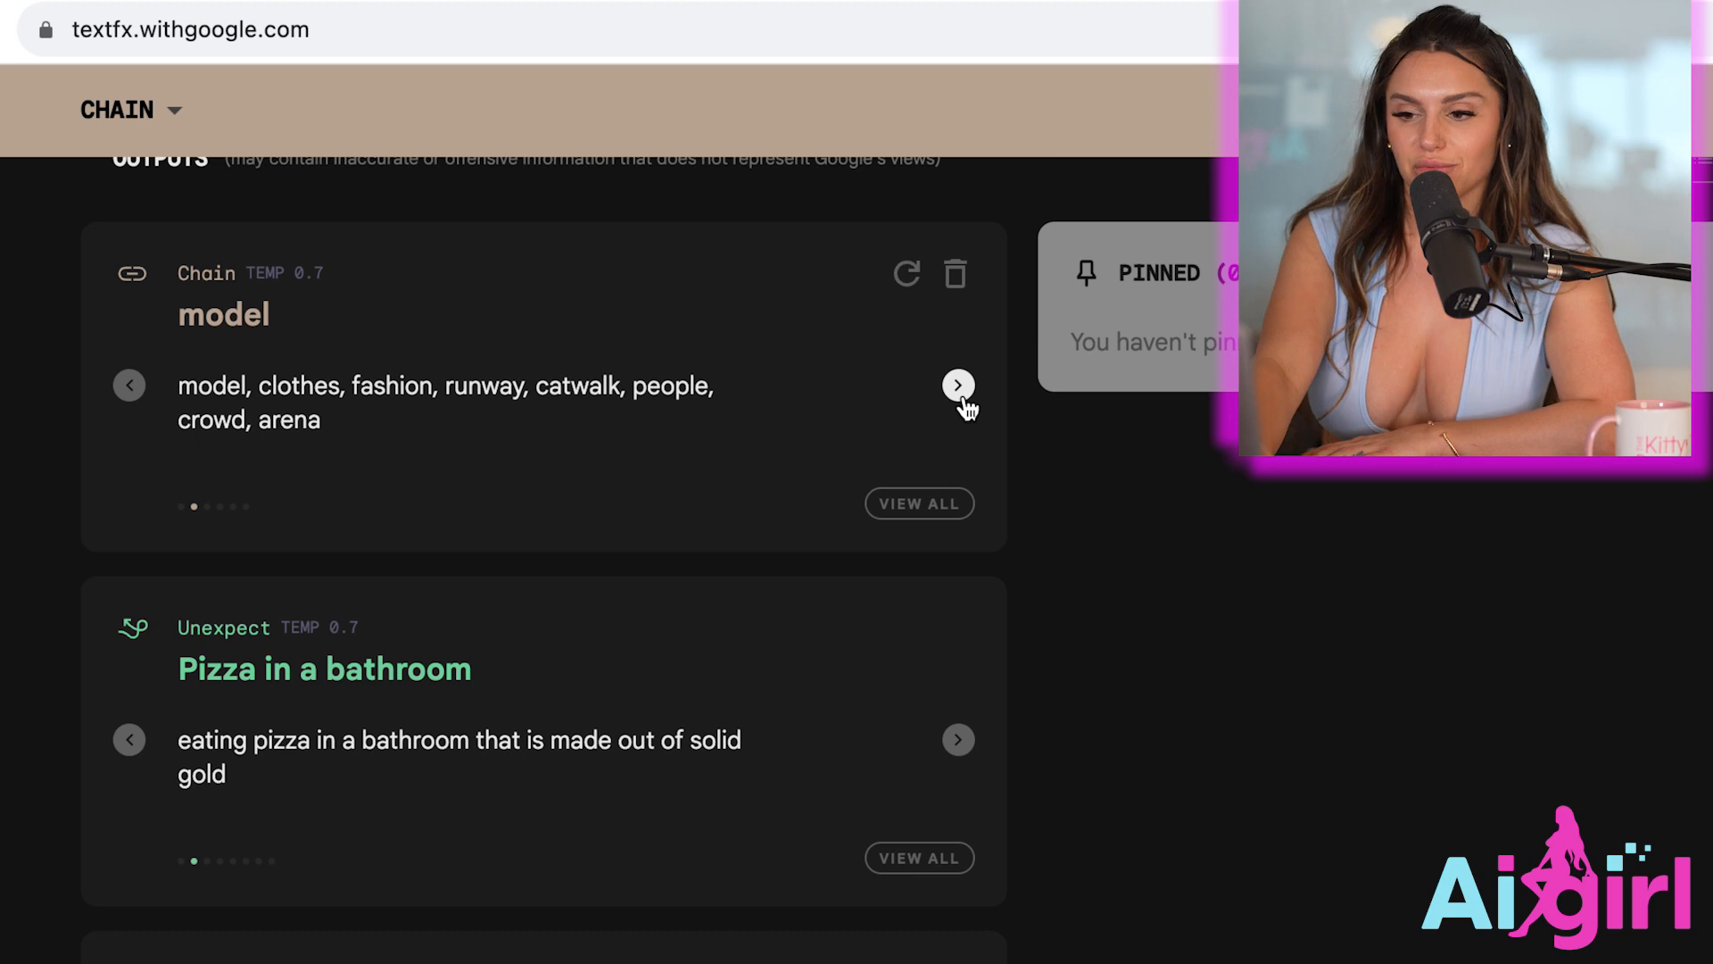
{"action": "left_click", "coordinate": [129, 385]}
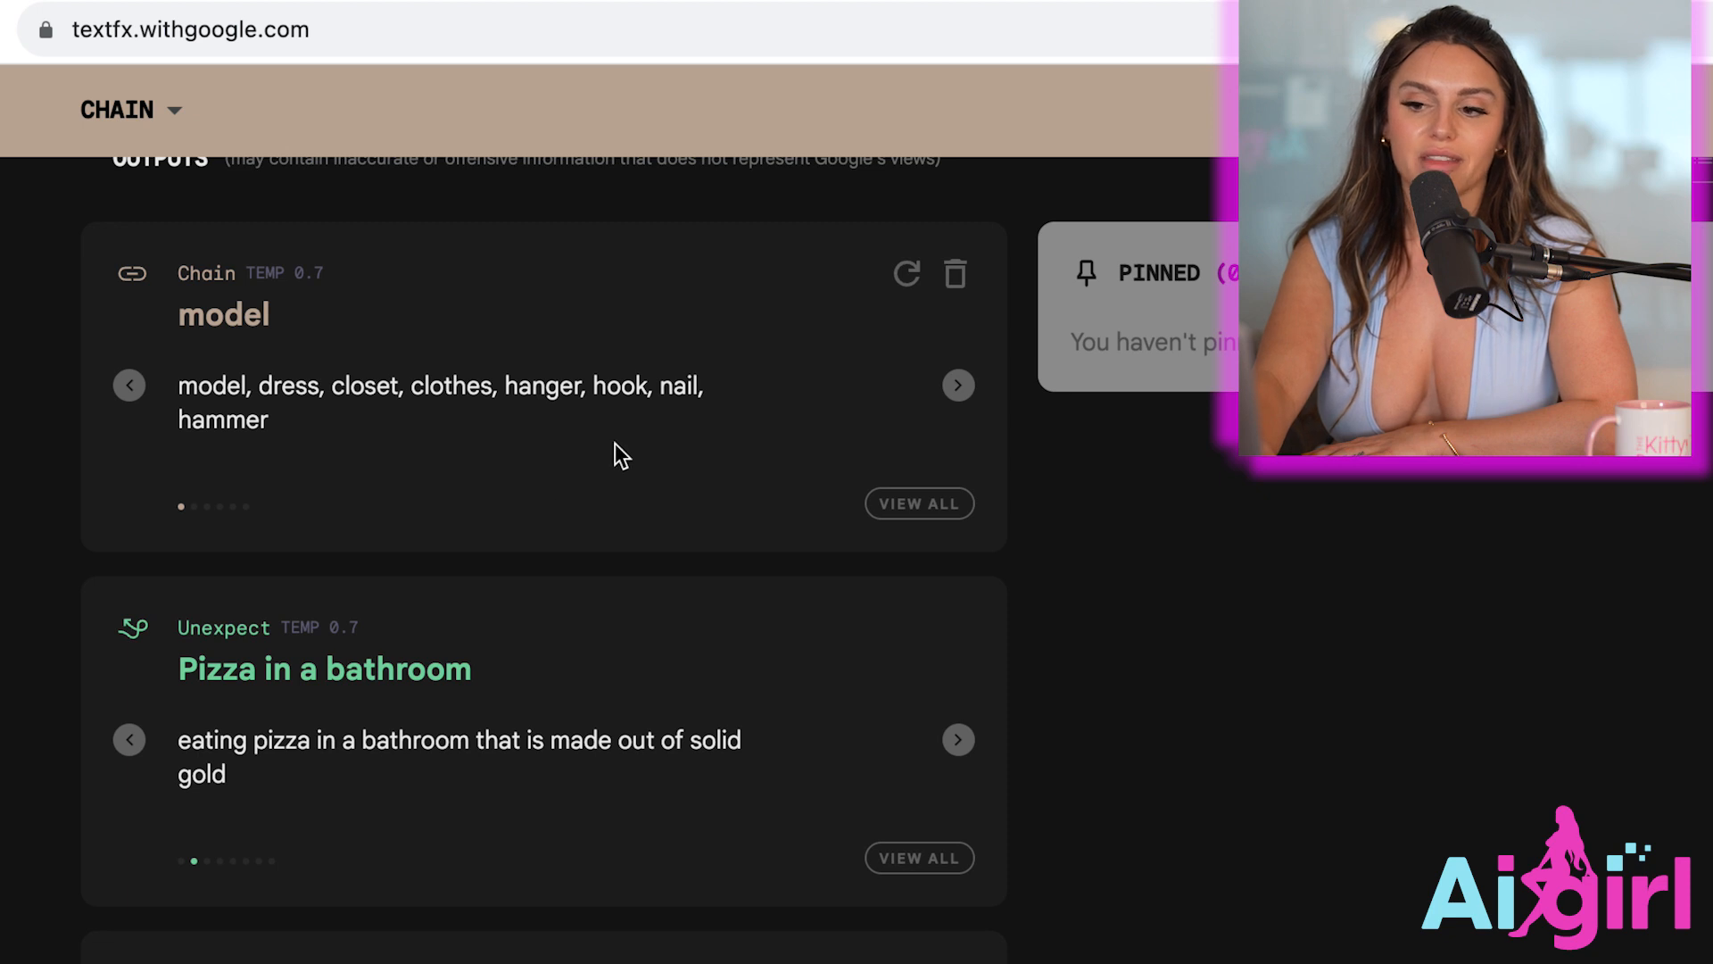
{"action": "left_click", "coordinate": [966, 395]}
{"action": "left_click", "coordinate": [967, 398]}
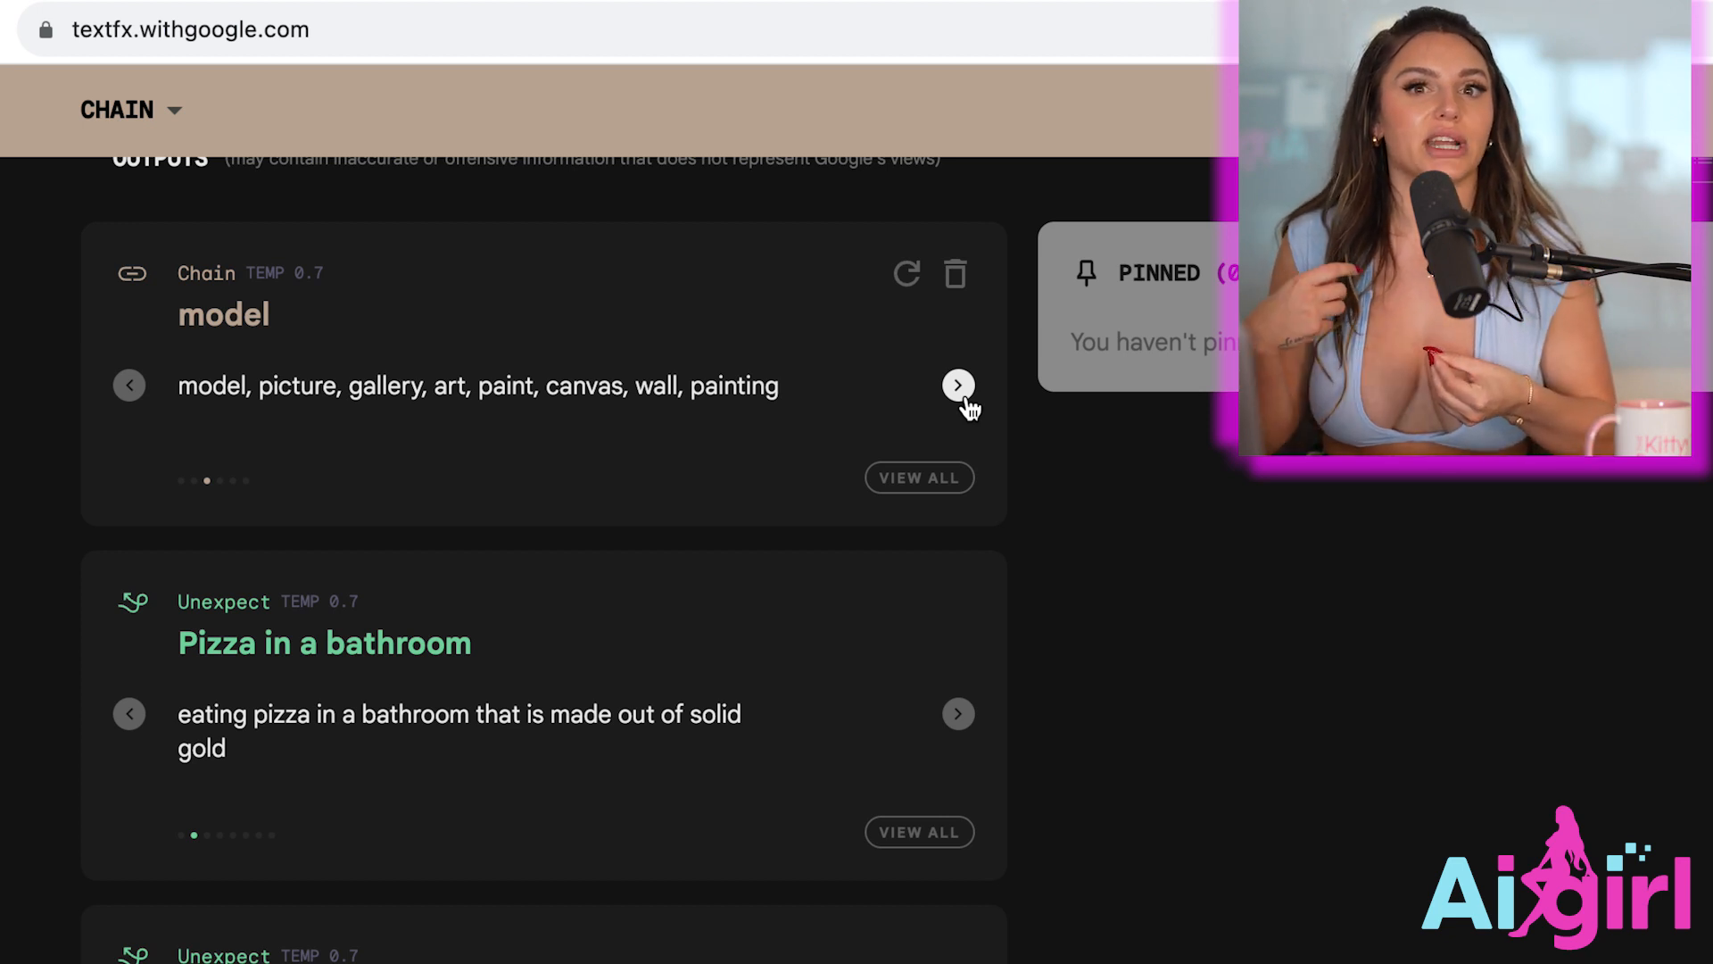
Replace the Chain word with "fan" and generate its chains of related items.
{"action": "scroll", "coordinate": [968, 406], "scroll_direction": "up", "scroll_amount": 6}
{"action": "double_click", "coordinate": [1136, 296]}
{"action": "key", "text": "BackSpace"}
{"action": "double_click", "coordinate": [1151, 302]}
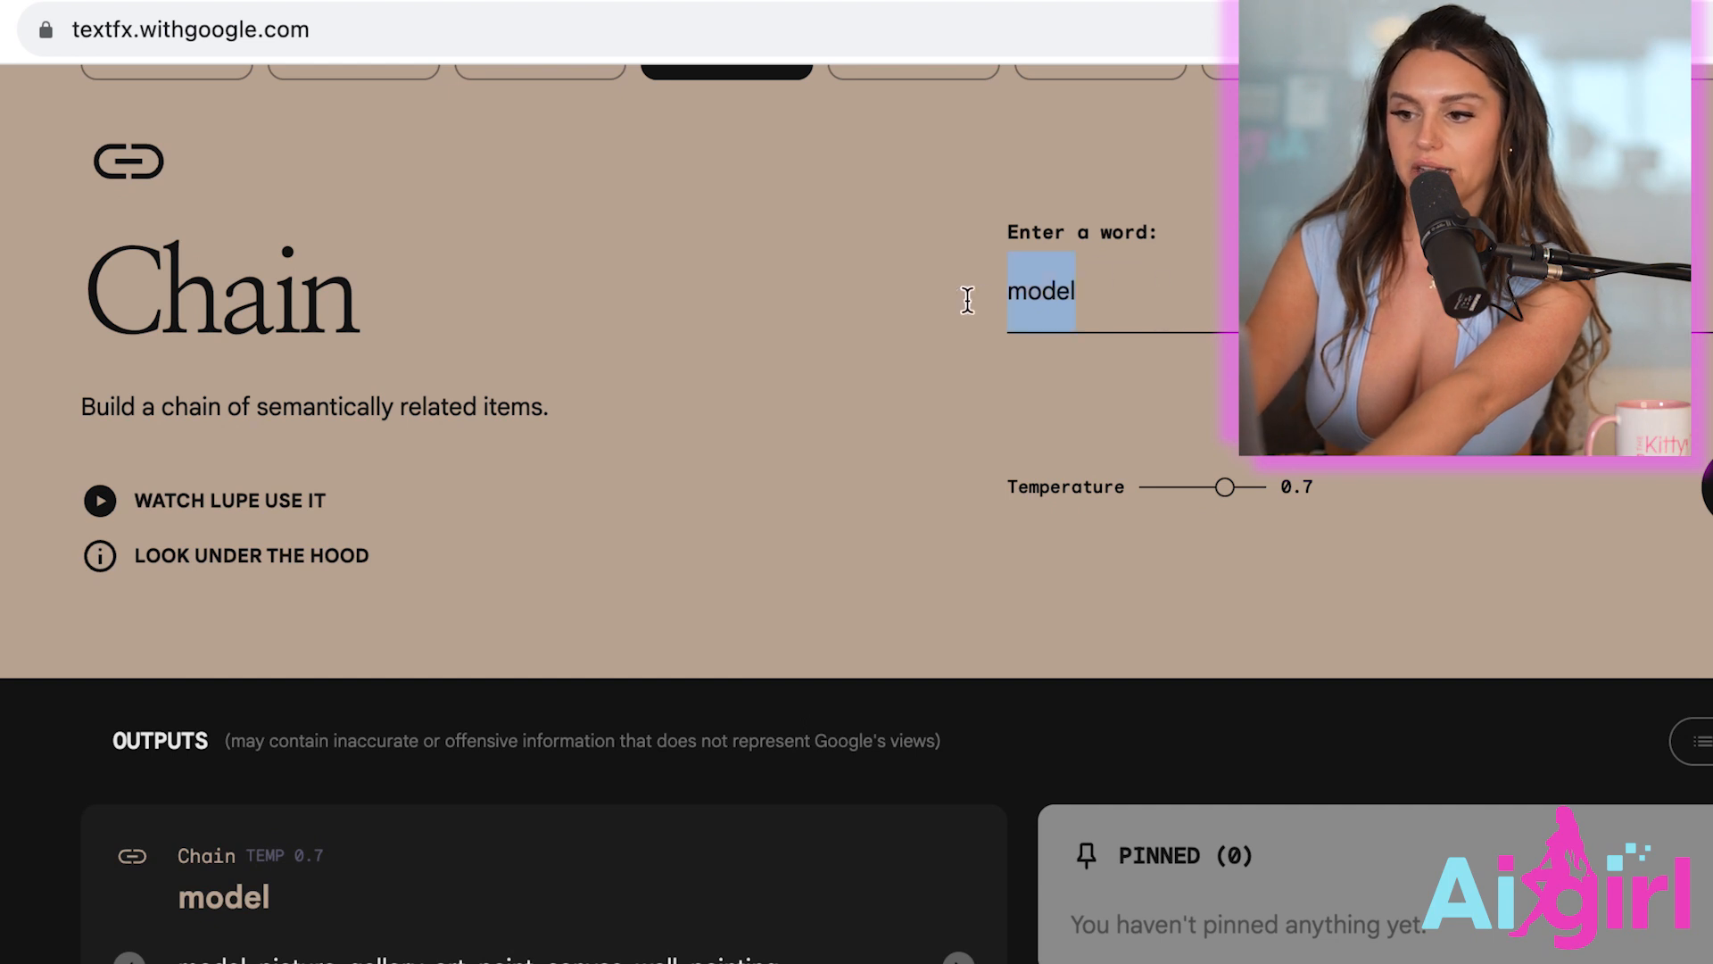
{"action": "type", "text": "fan"}
{"action": "key", "text": "Return"}
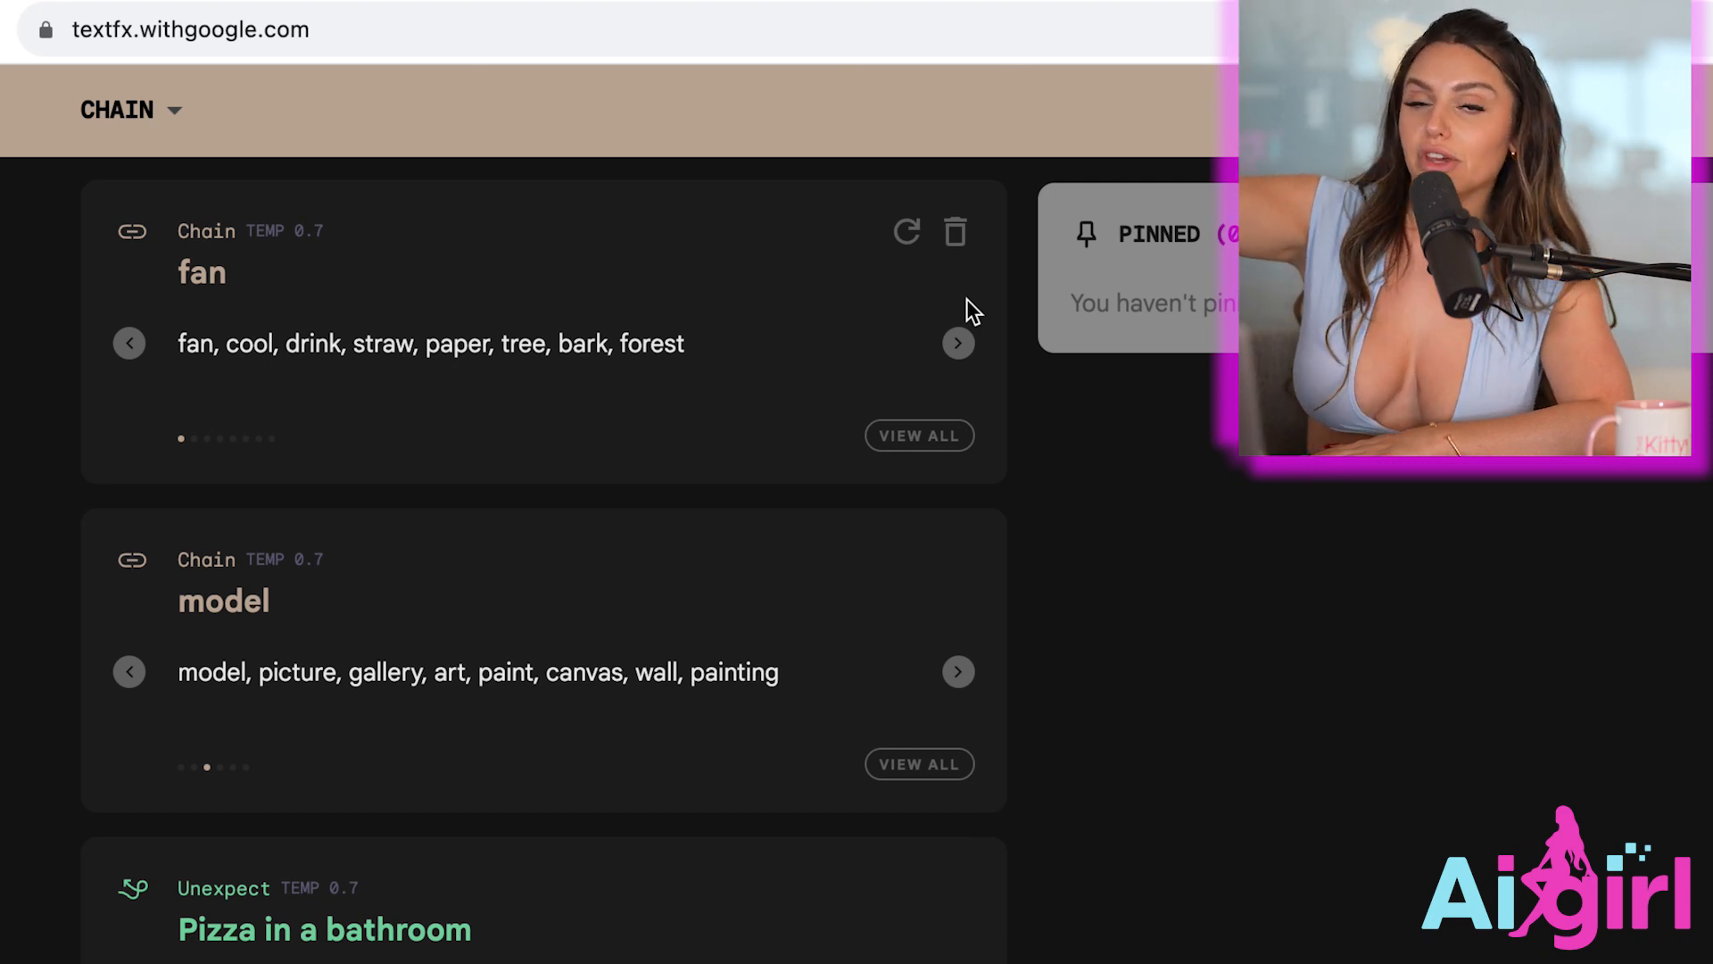
Browse the word chains generated for "fan" up to the third result.
{"action": "scroll", "coordinate": [497, 447], "scroll_direction": "up", "scroll_amount": 1}
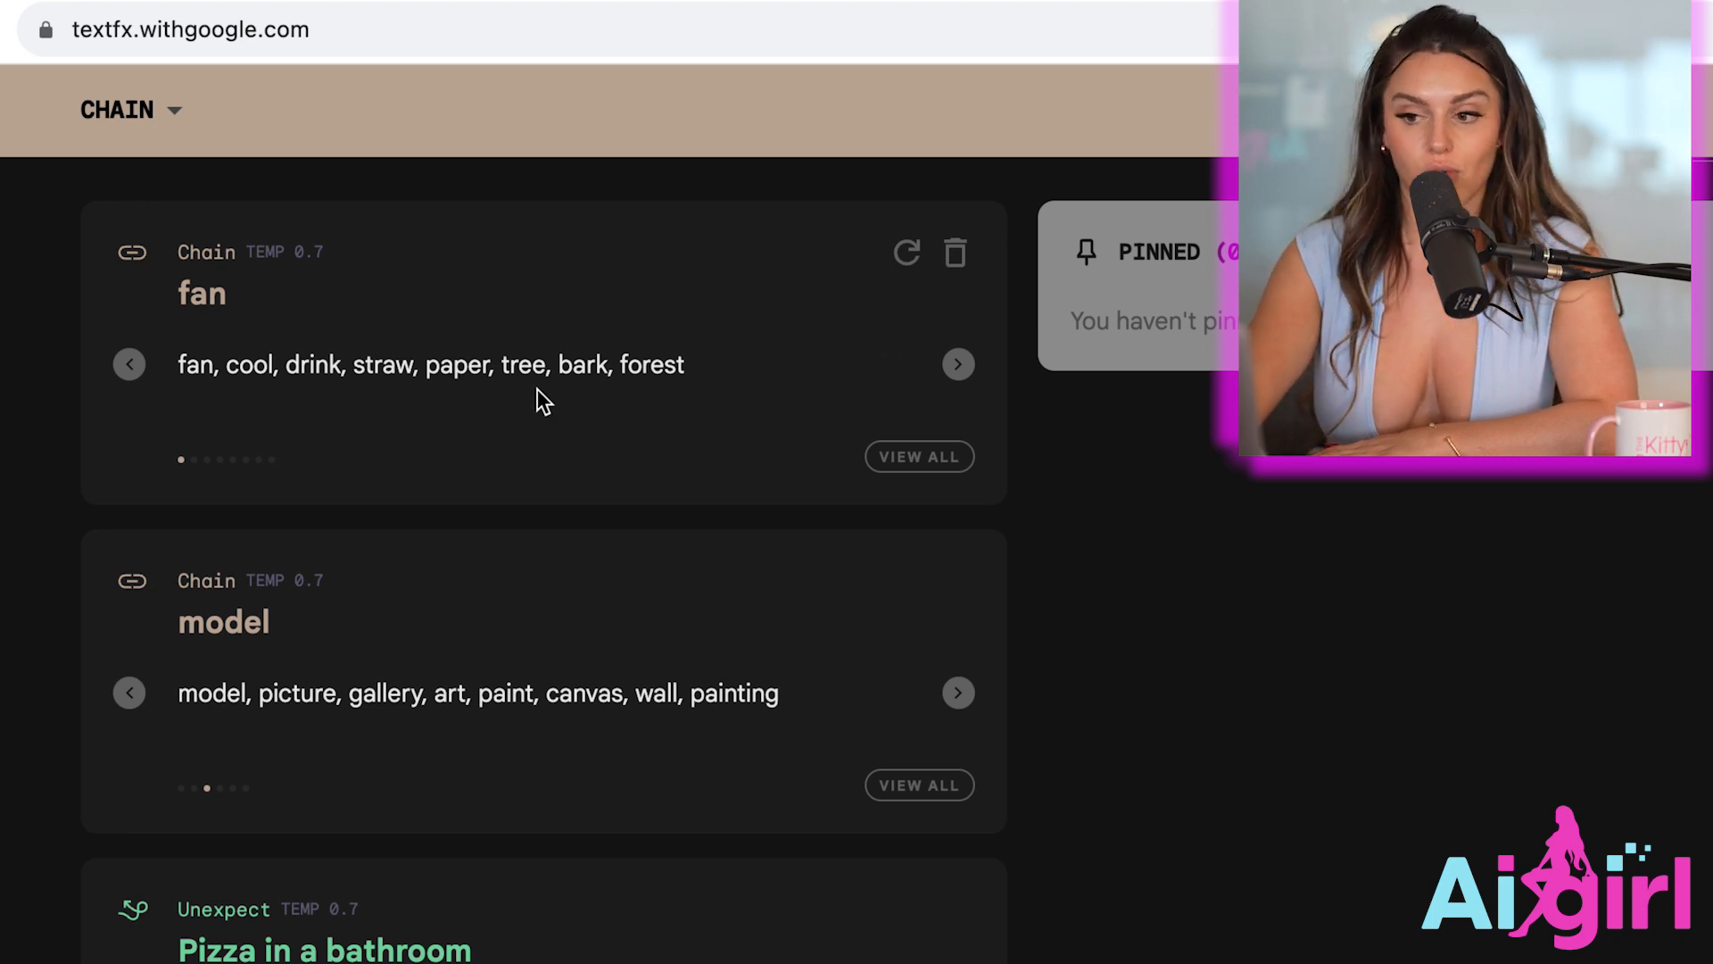
{"action": "left_click", "coordinate": [959, 364]}
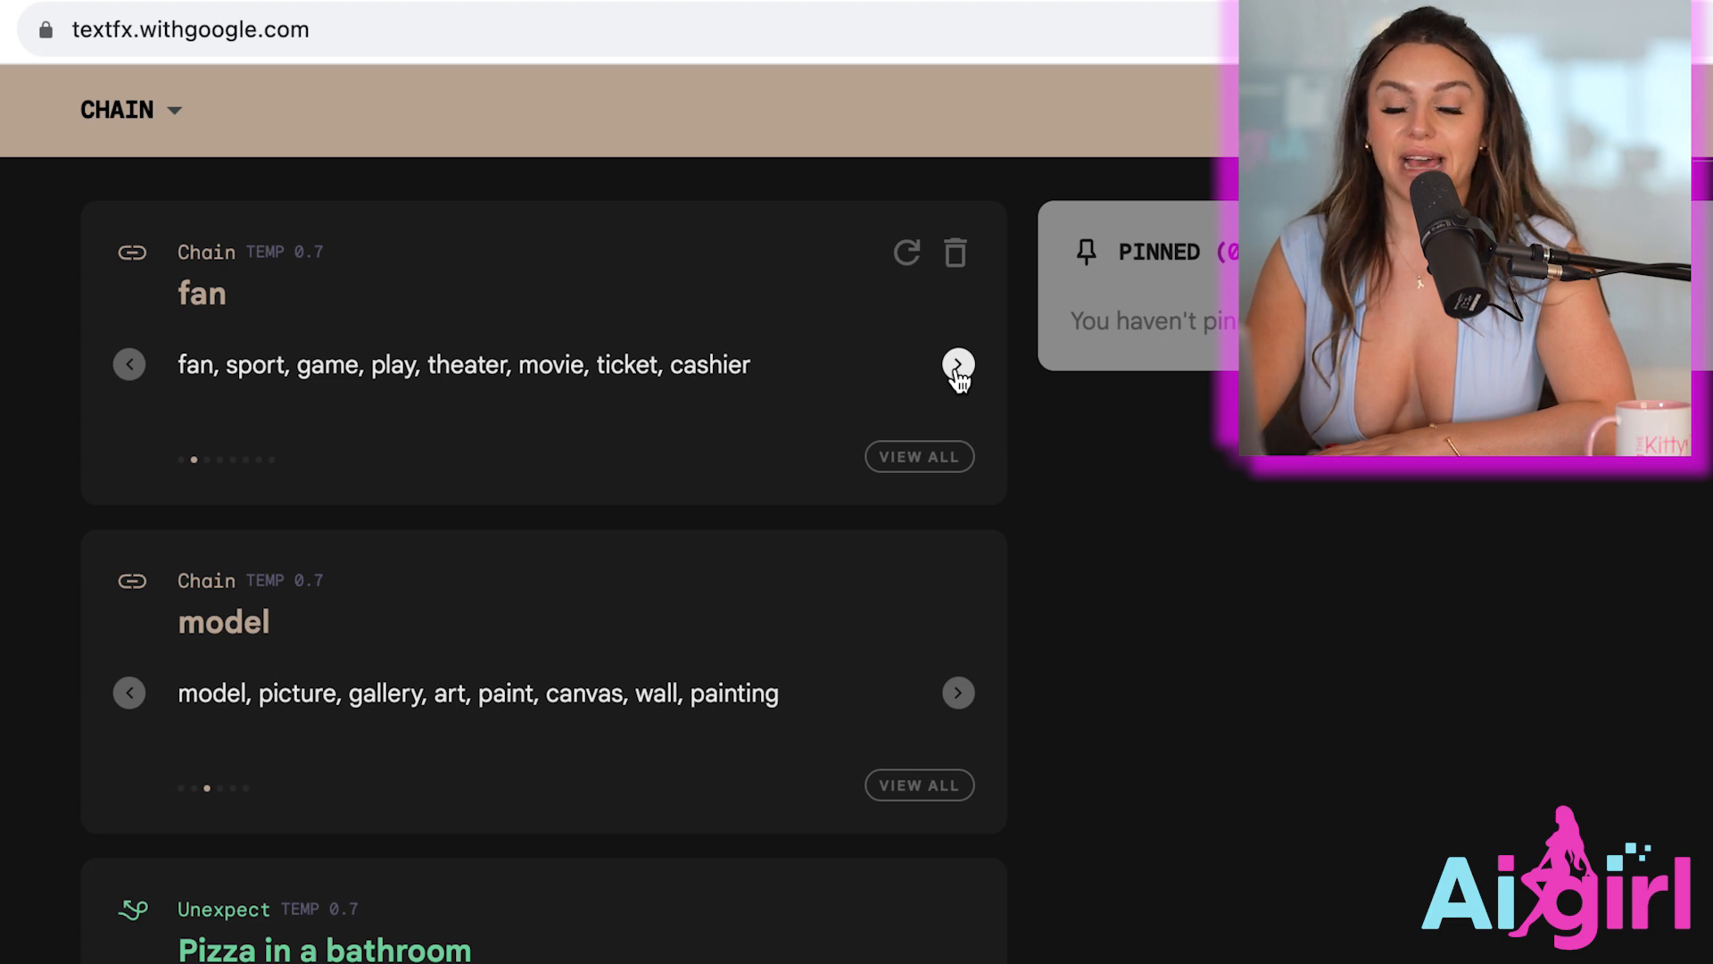
{"action": "left_click", "coordinate": [959, 363]}
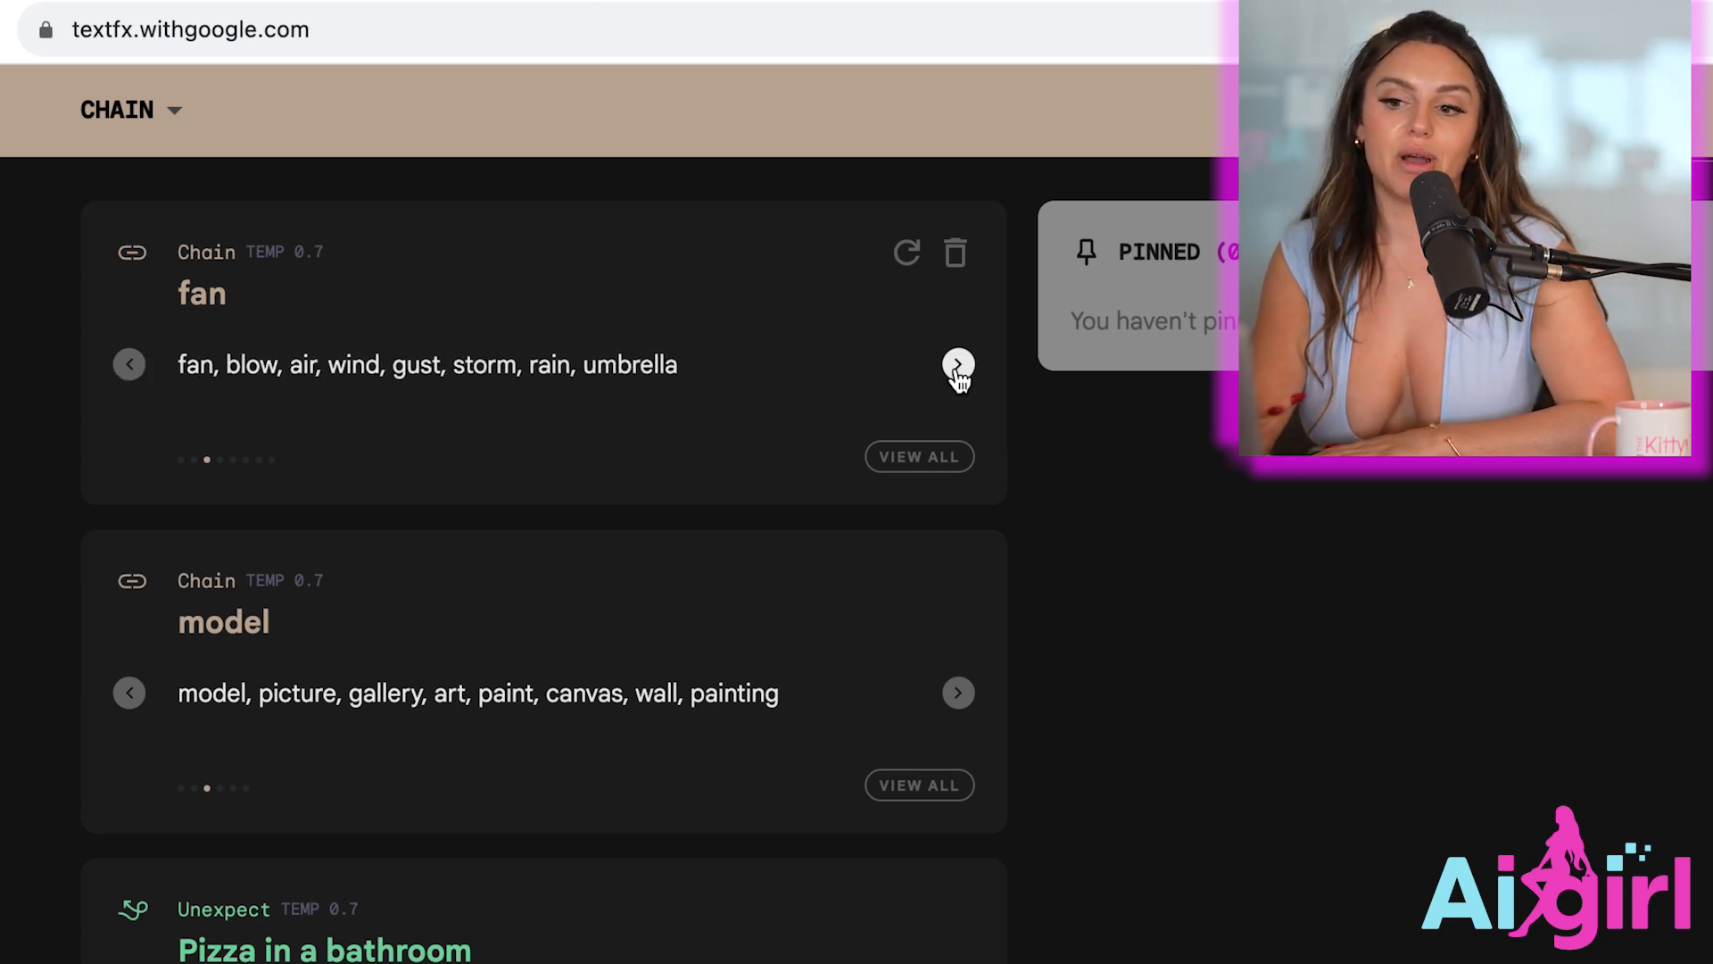
Switch to the POV tool and generate points of view on the topic "working out".
{"action": "scroll", "coordinate": [958, 373], "scroll_direction": "up", "scroll_amount": 10}
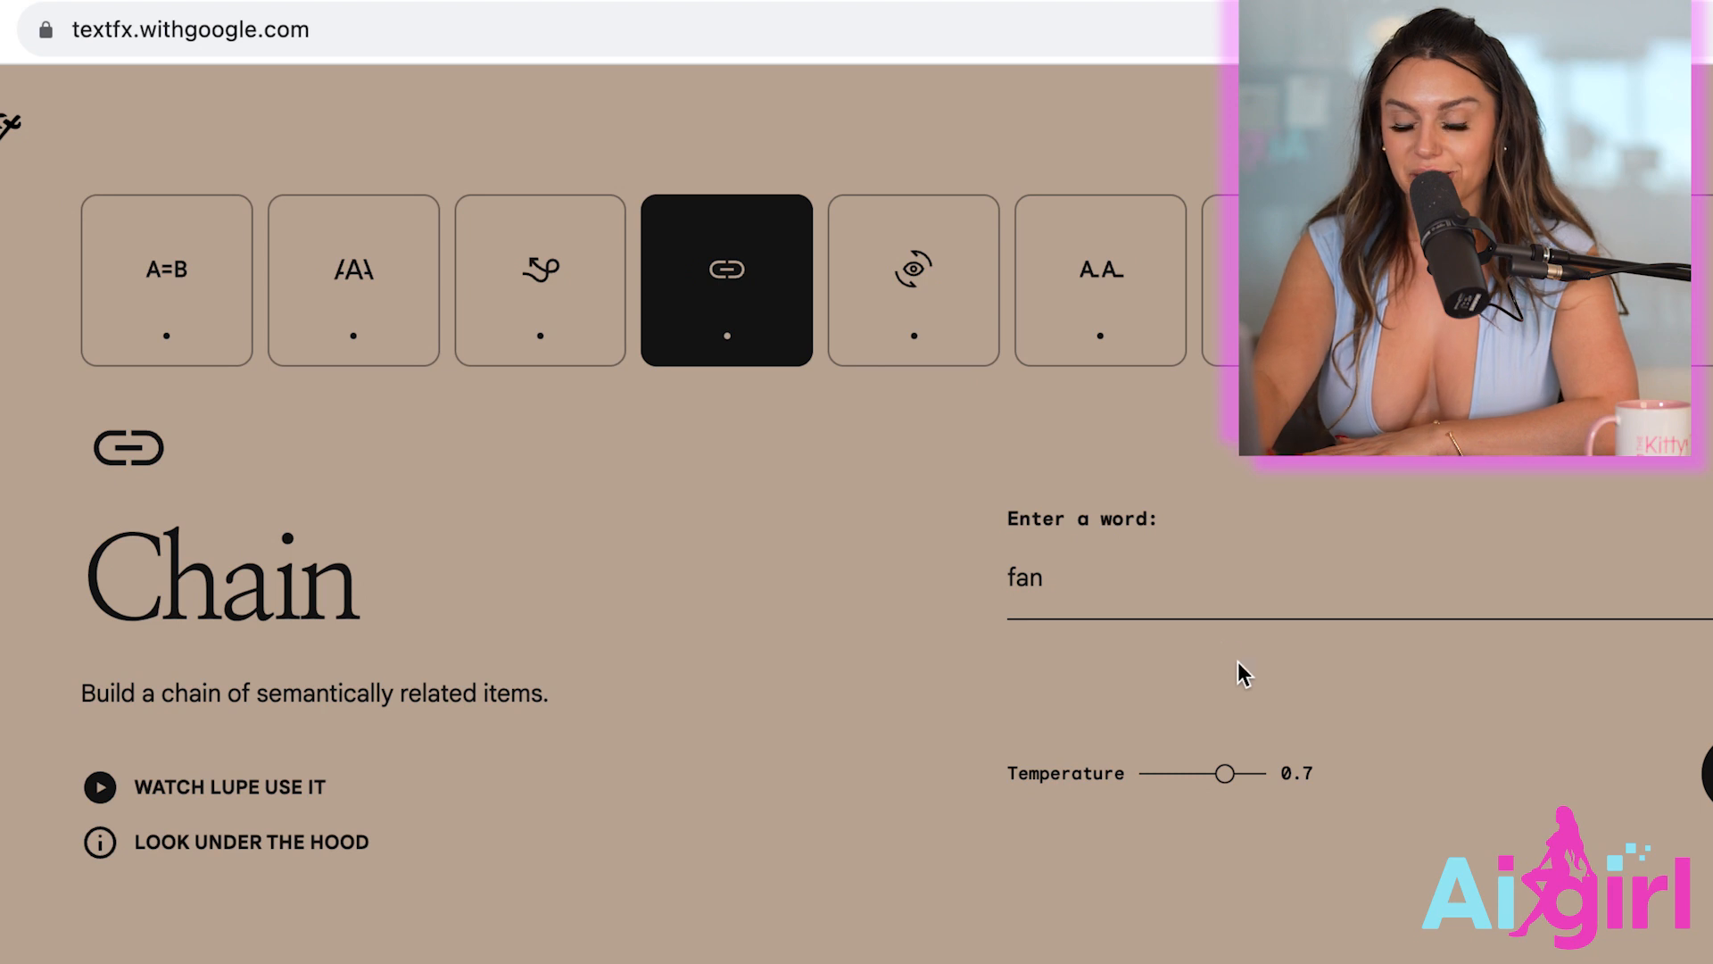
{"action": "left_click", "coordinate": [905, 322]}
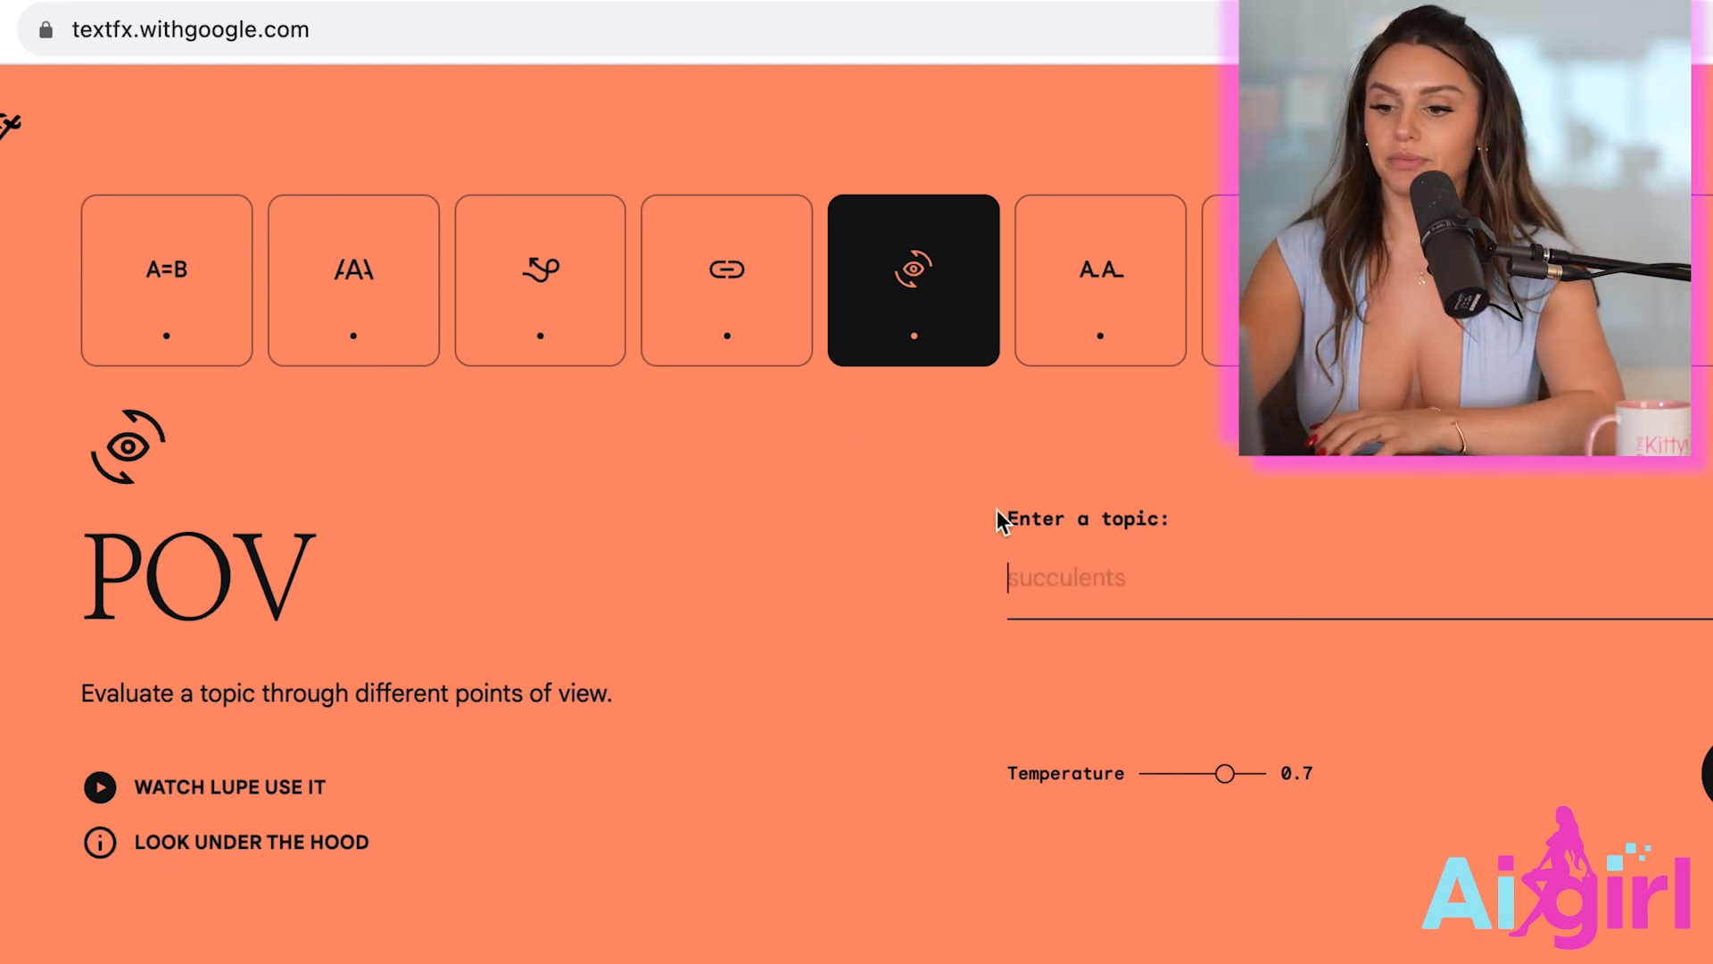
{"action": "type", "text": "working out"}
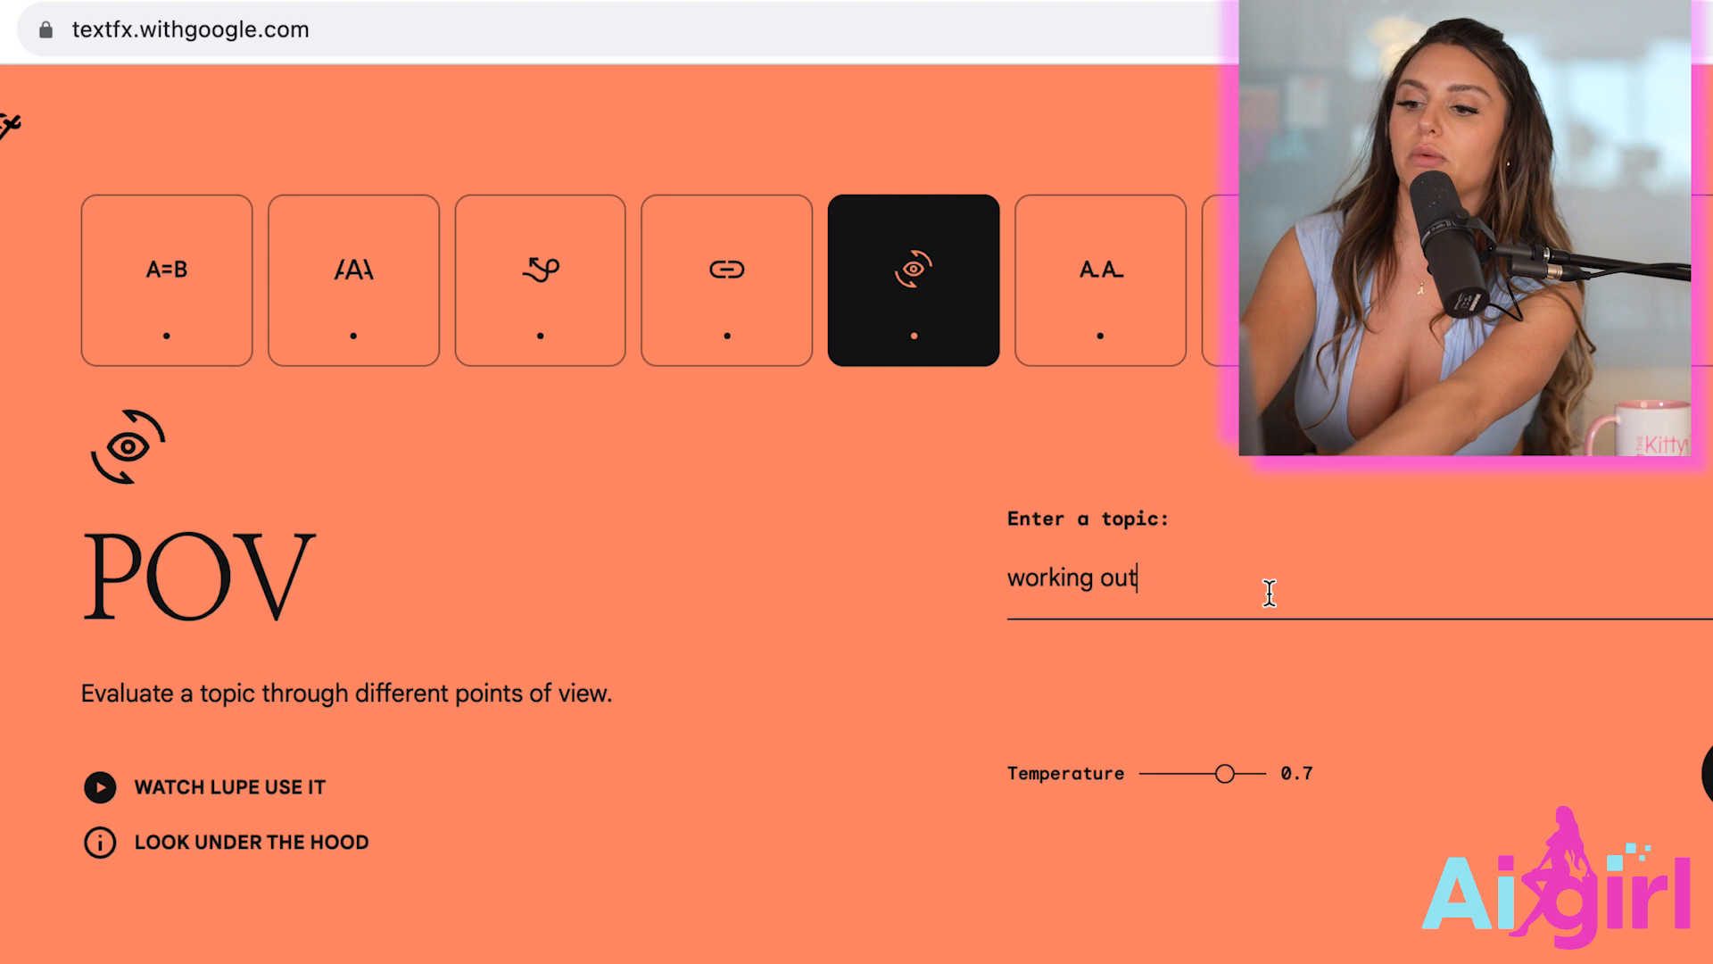
{"action": "key", "text": "Return"}
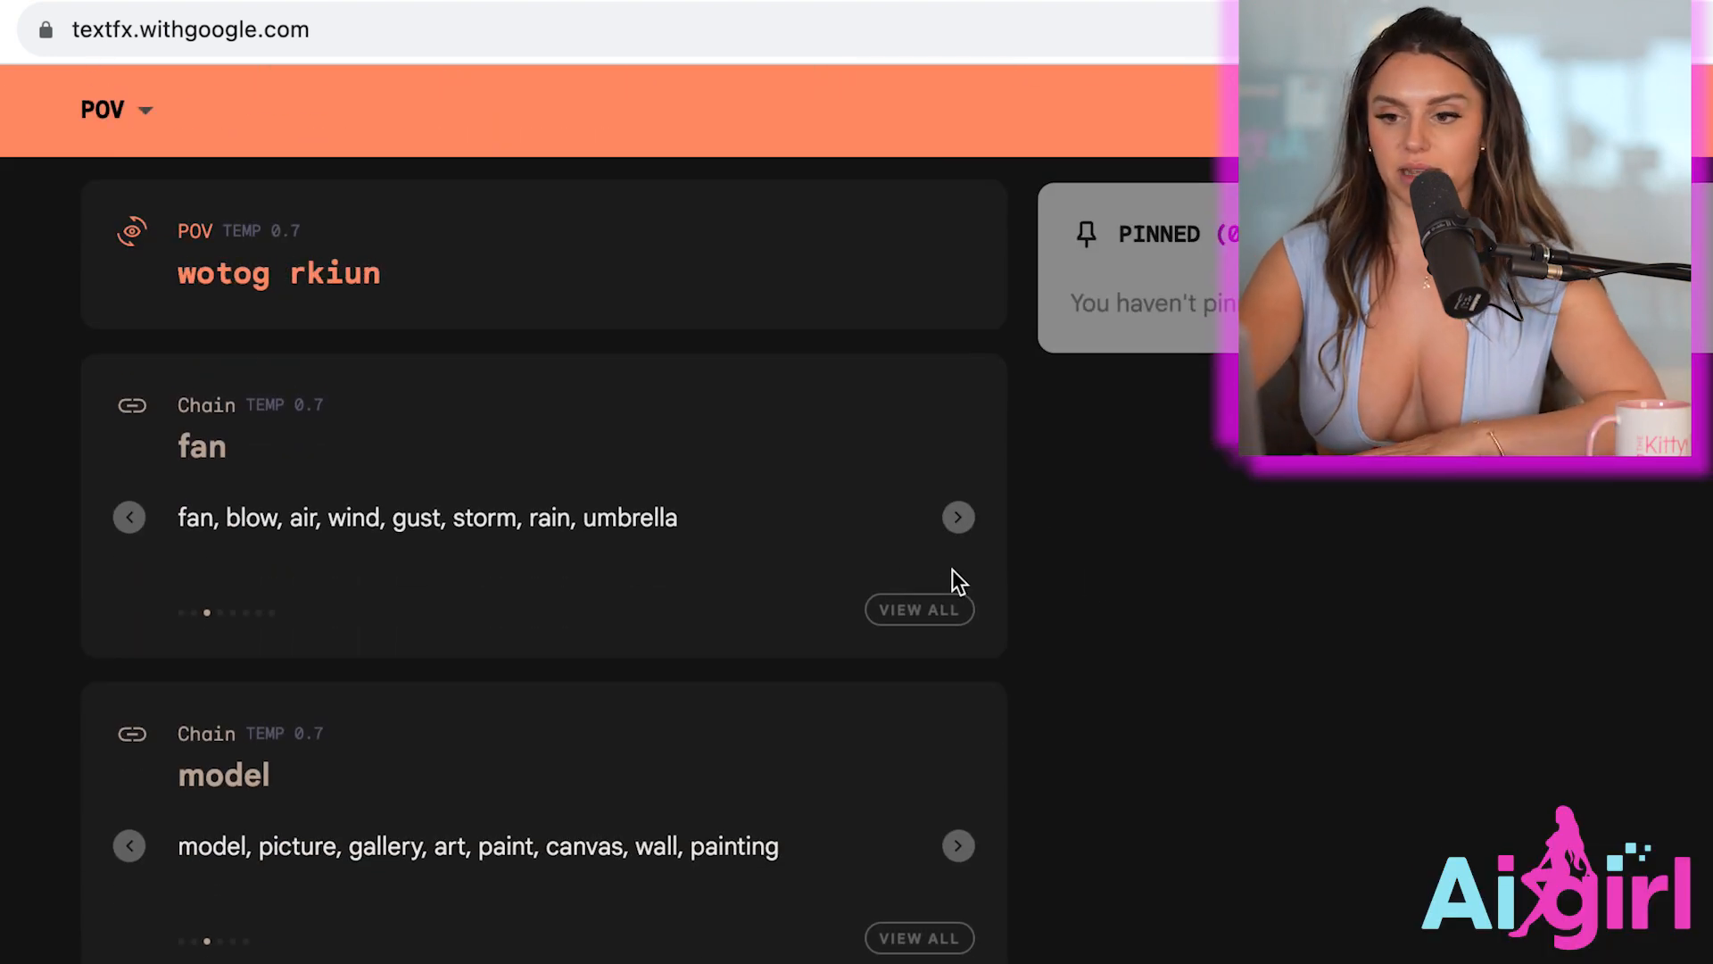
{"action": "scroll", "coordinate": [907, 581], "scroll_direction": "up", "scroll_amount": 2}
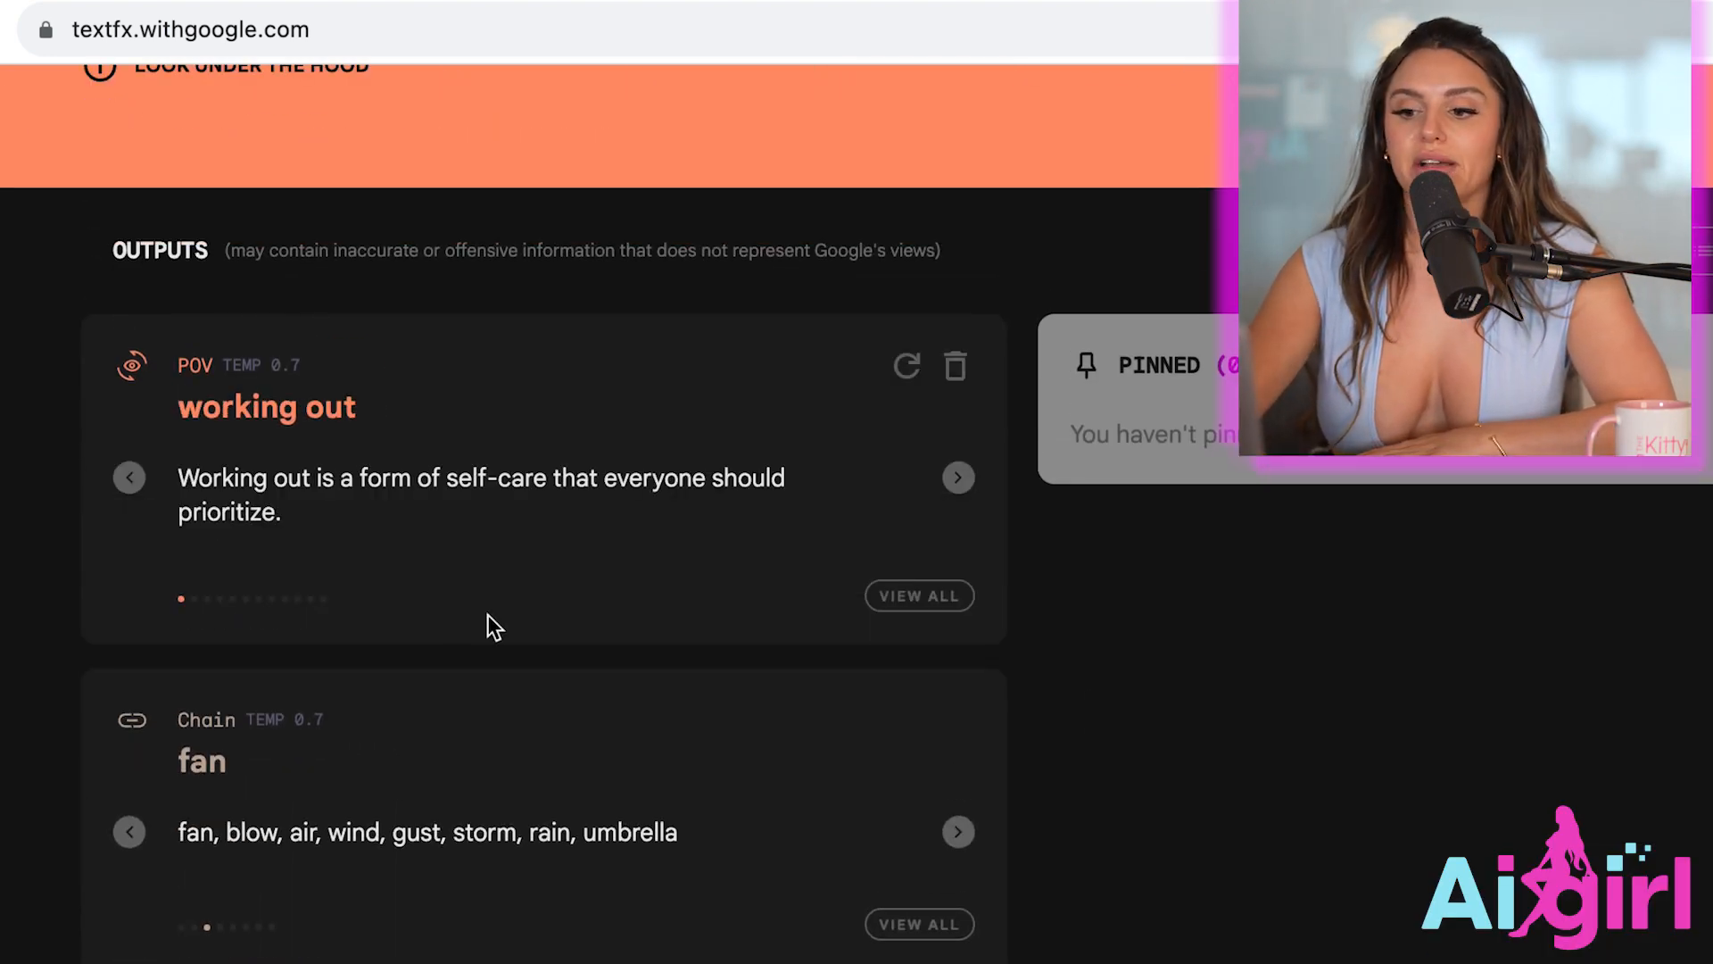
Read through the points of view generated for "working out" up to the fifth result.
{"action": "mouse_move", "coordinate": [752, 522]}
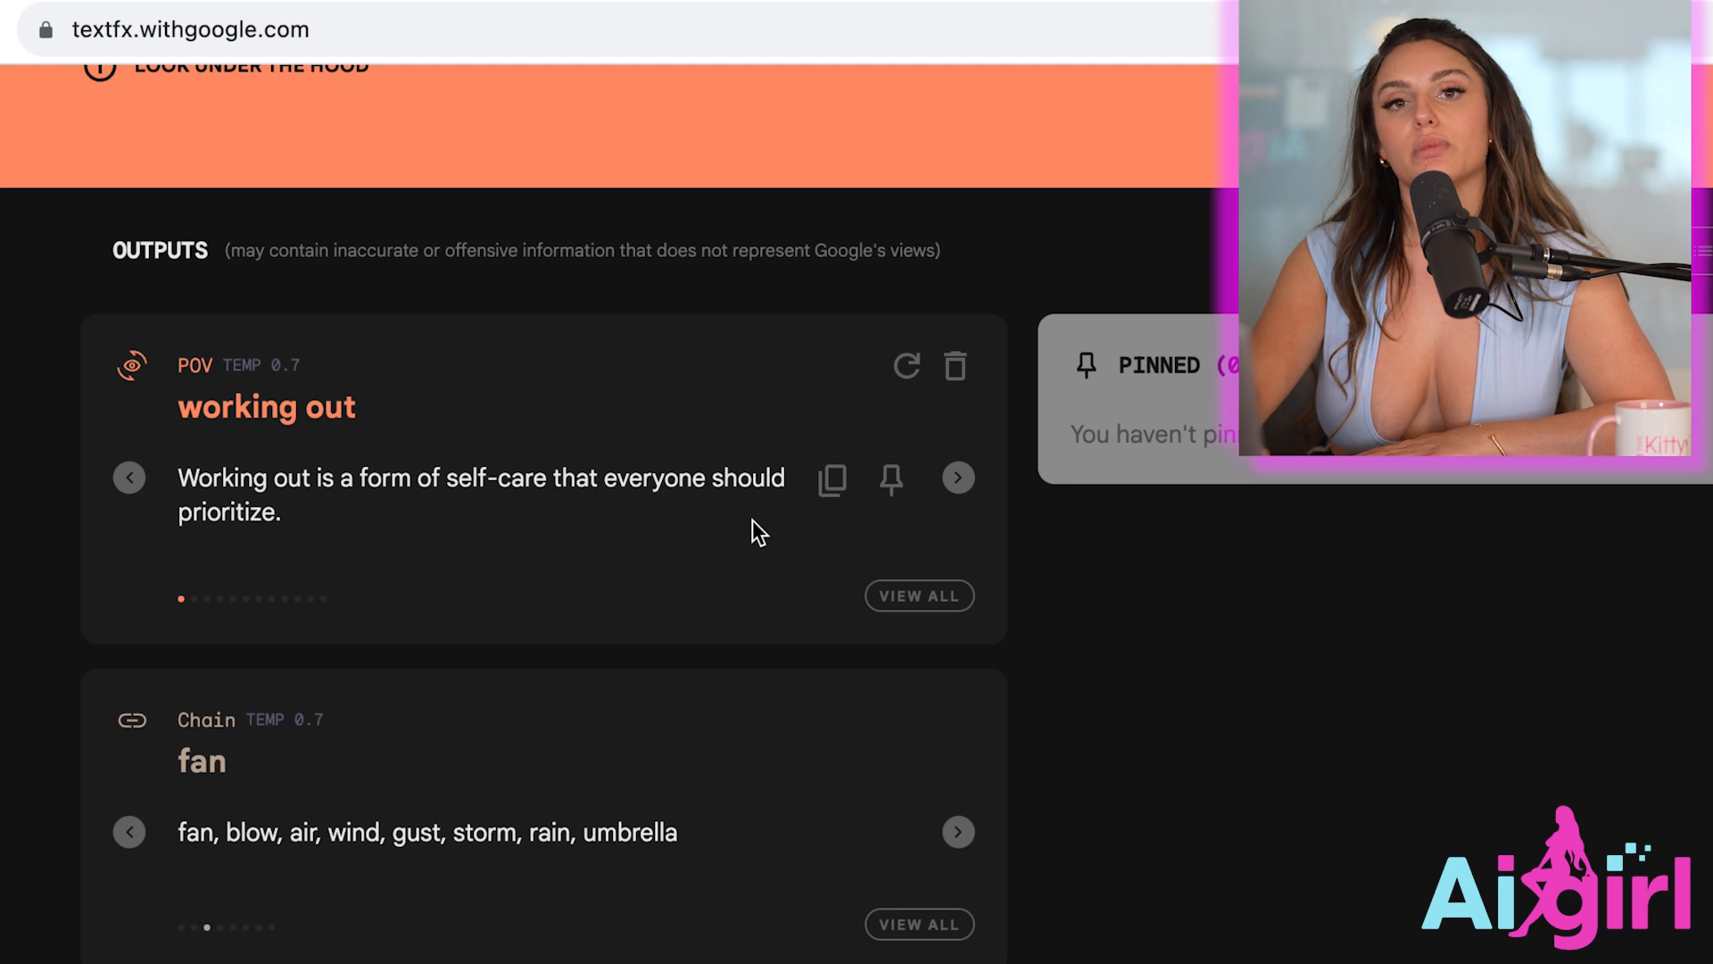
{"action": "left_click", "coordinate": [958, 482]}
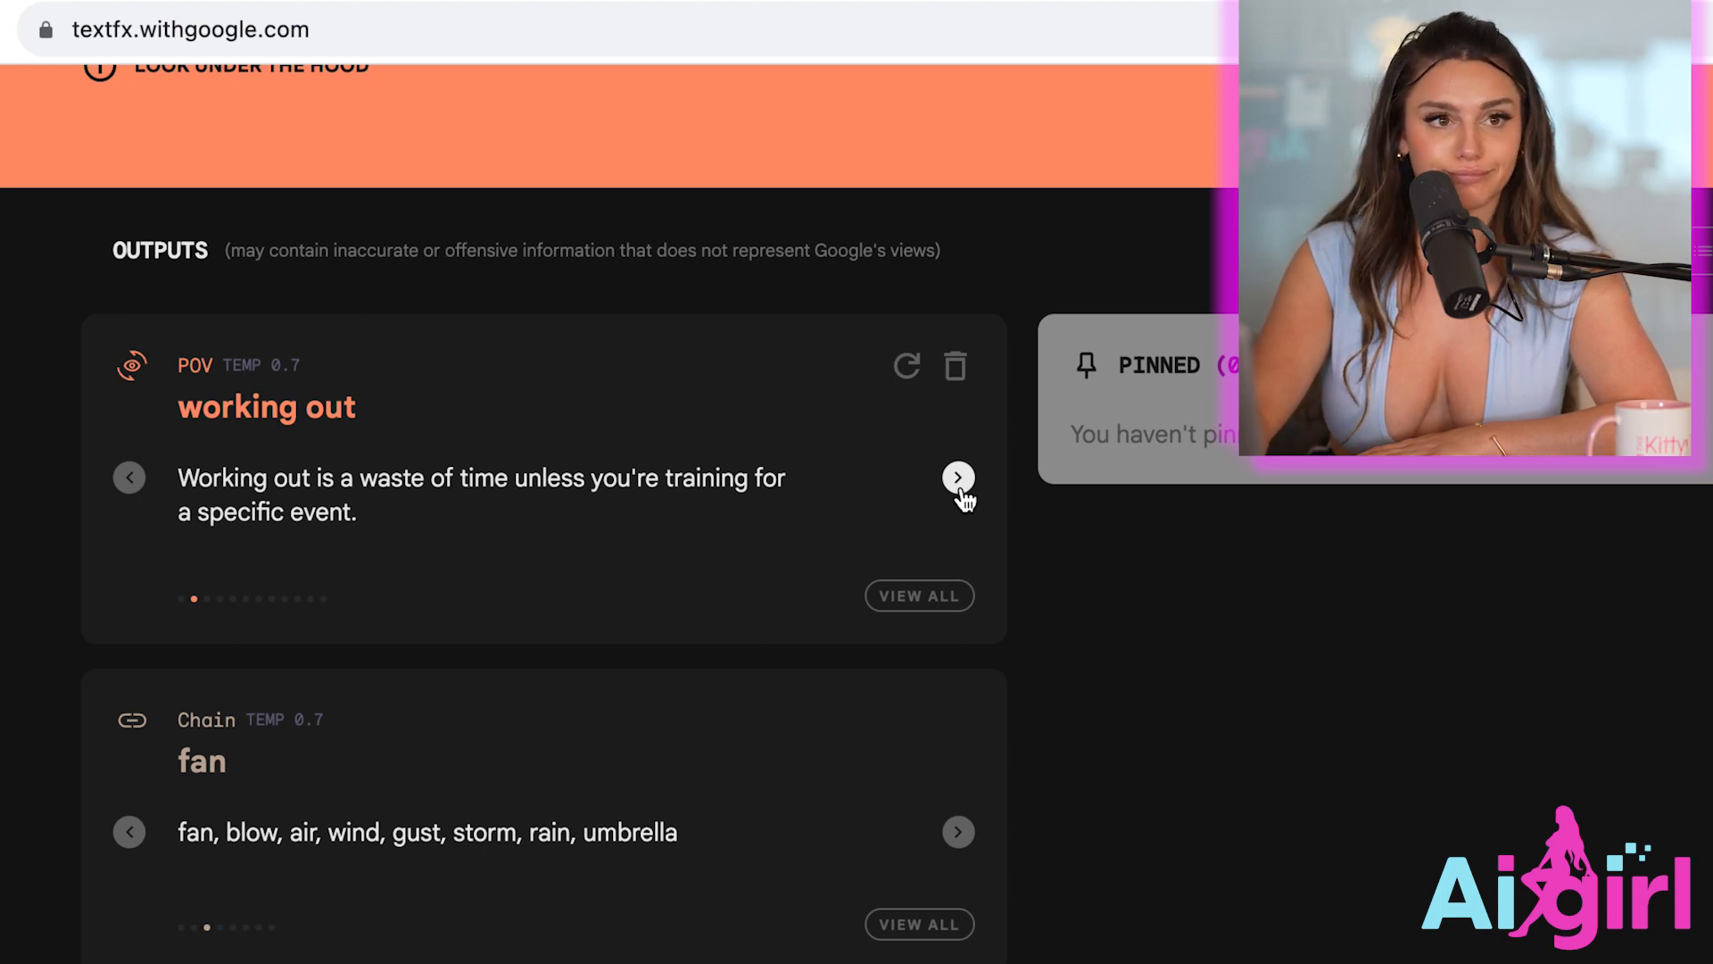
{"action": "left_click", "coordinate": [959, 479]}
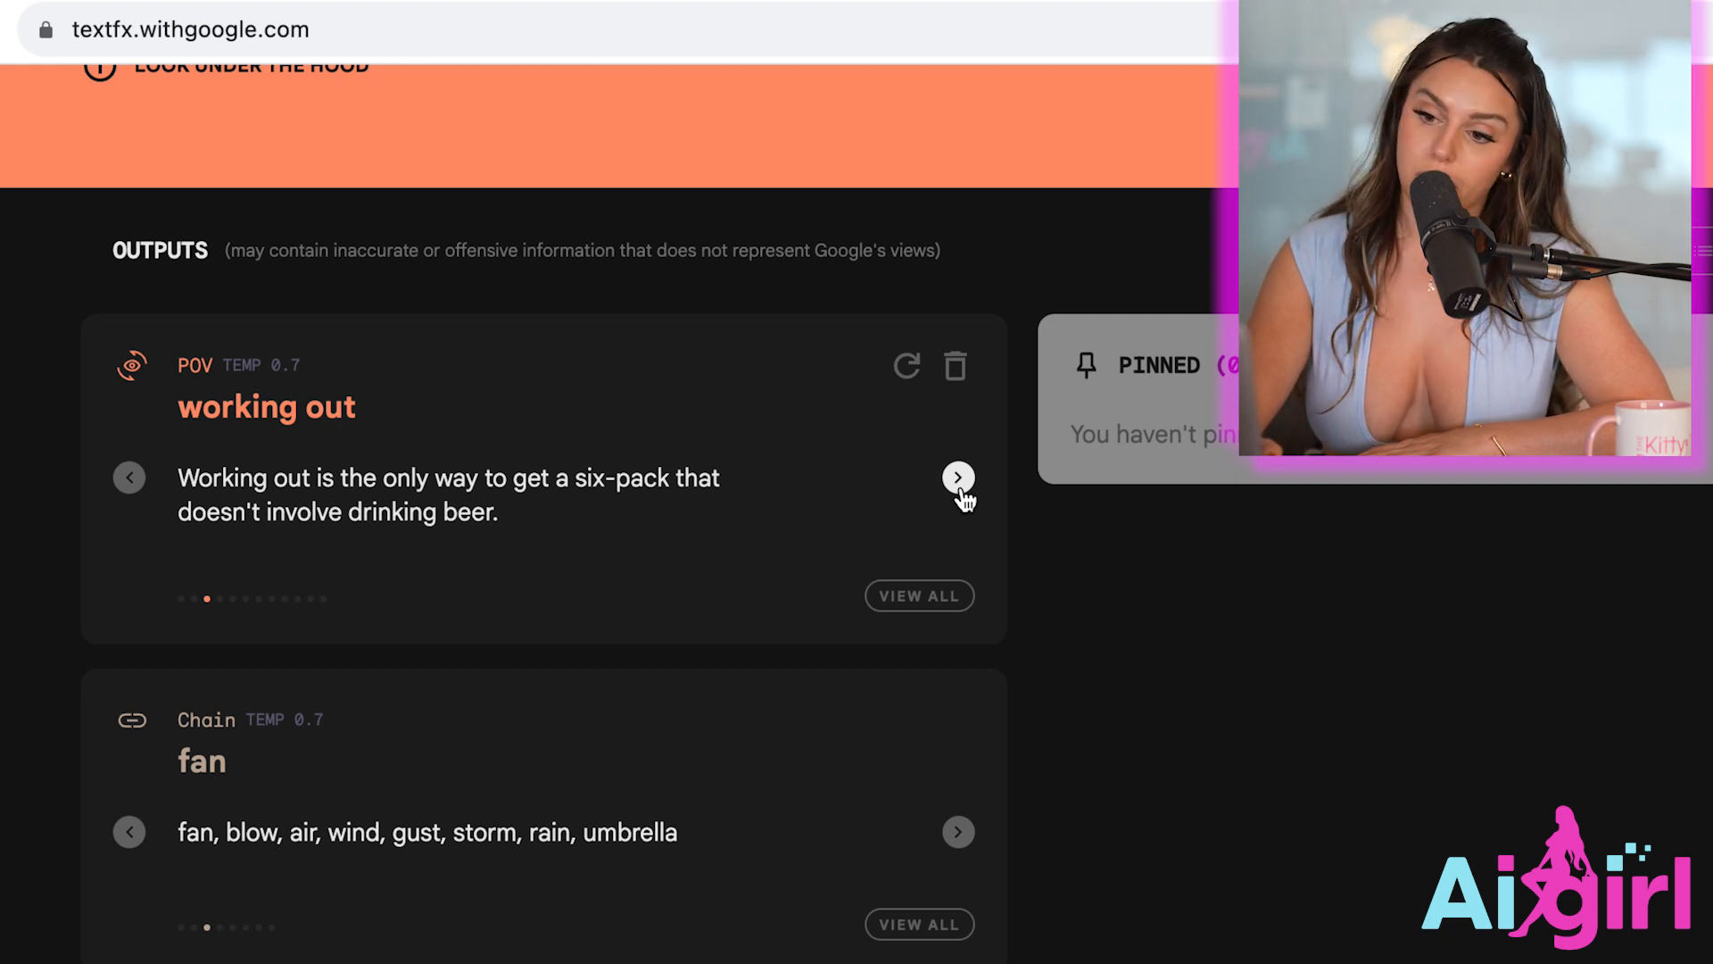
{"action": "left_click", "coordinate": [958, 480]}
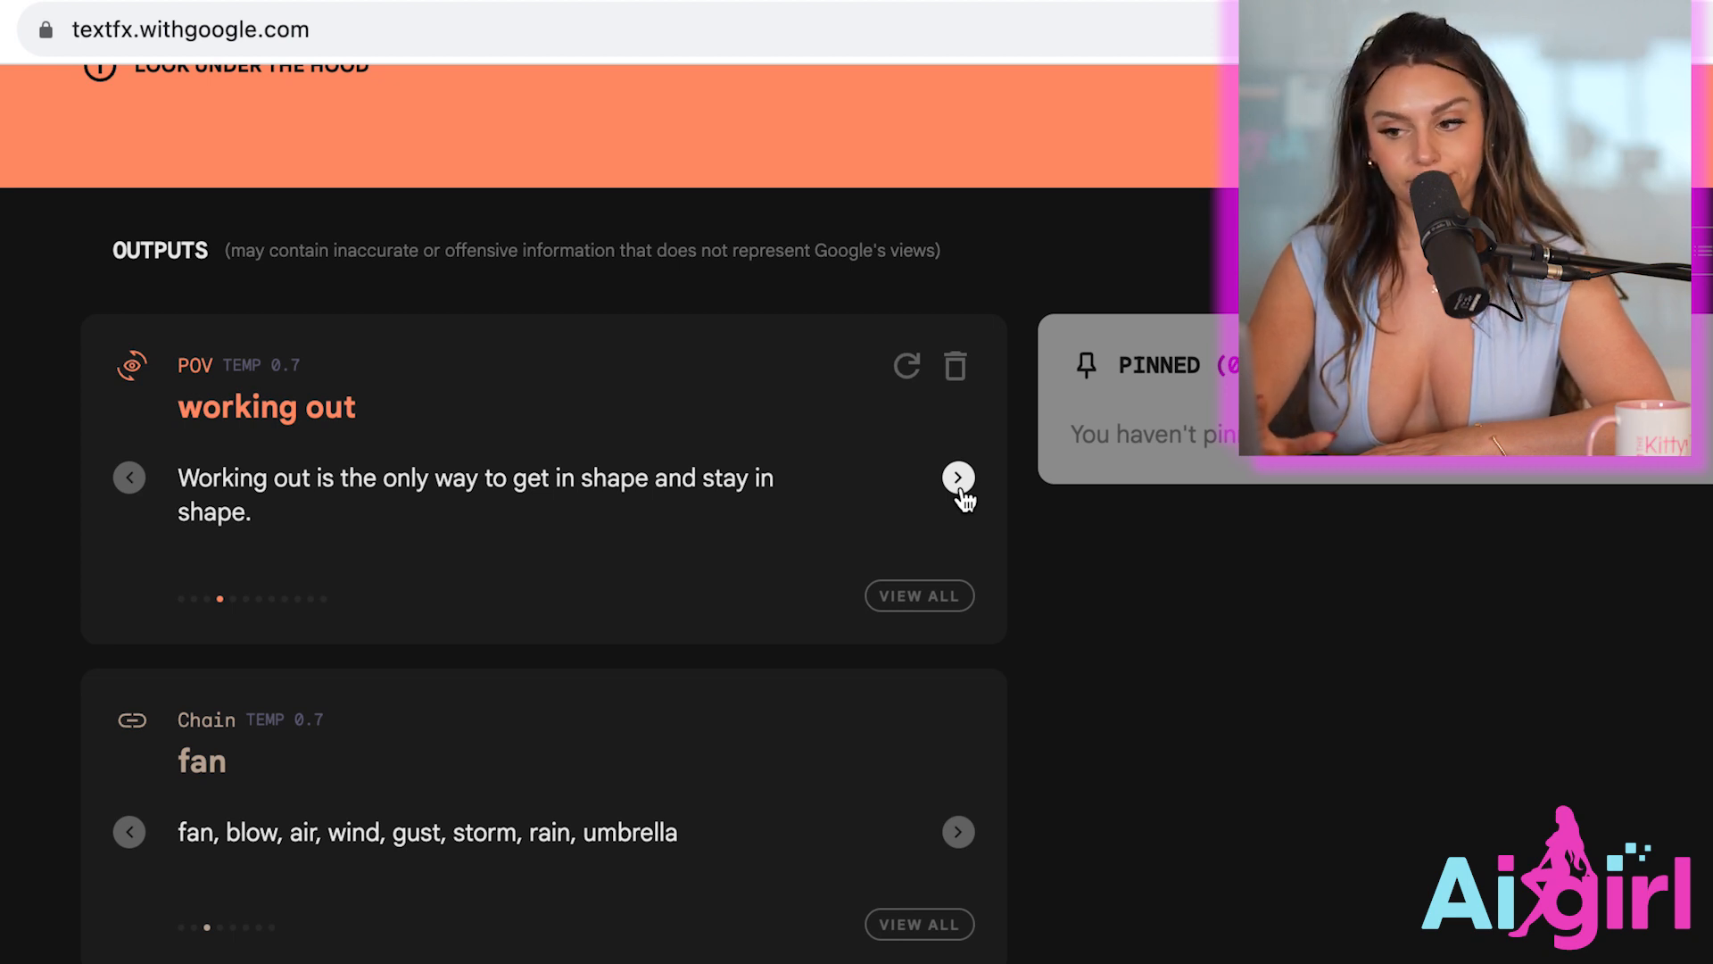
{"action": "left_click", "coordinate": [959, 479]}
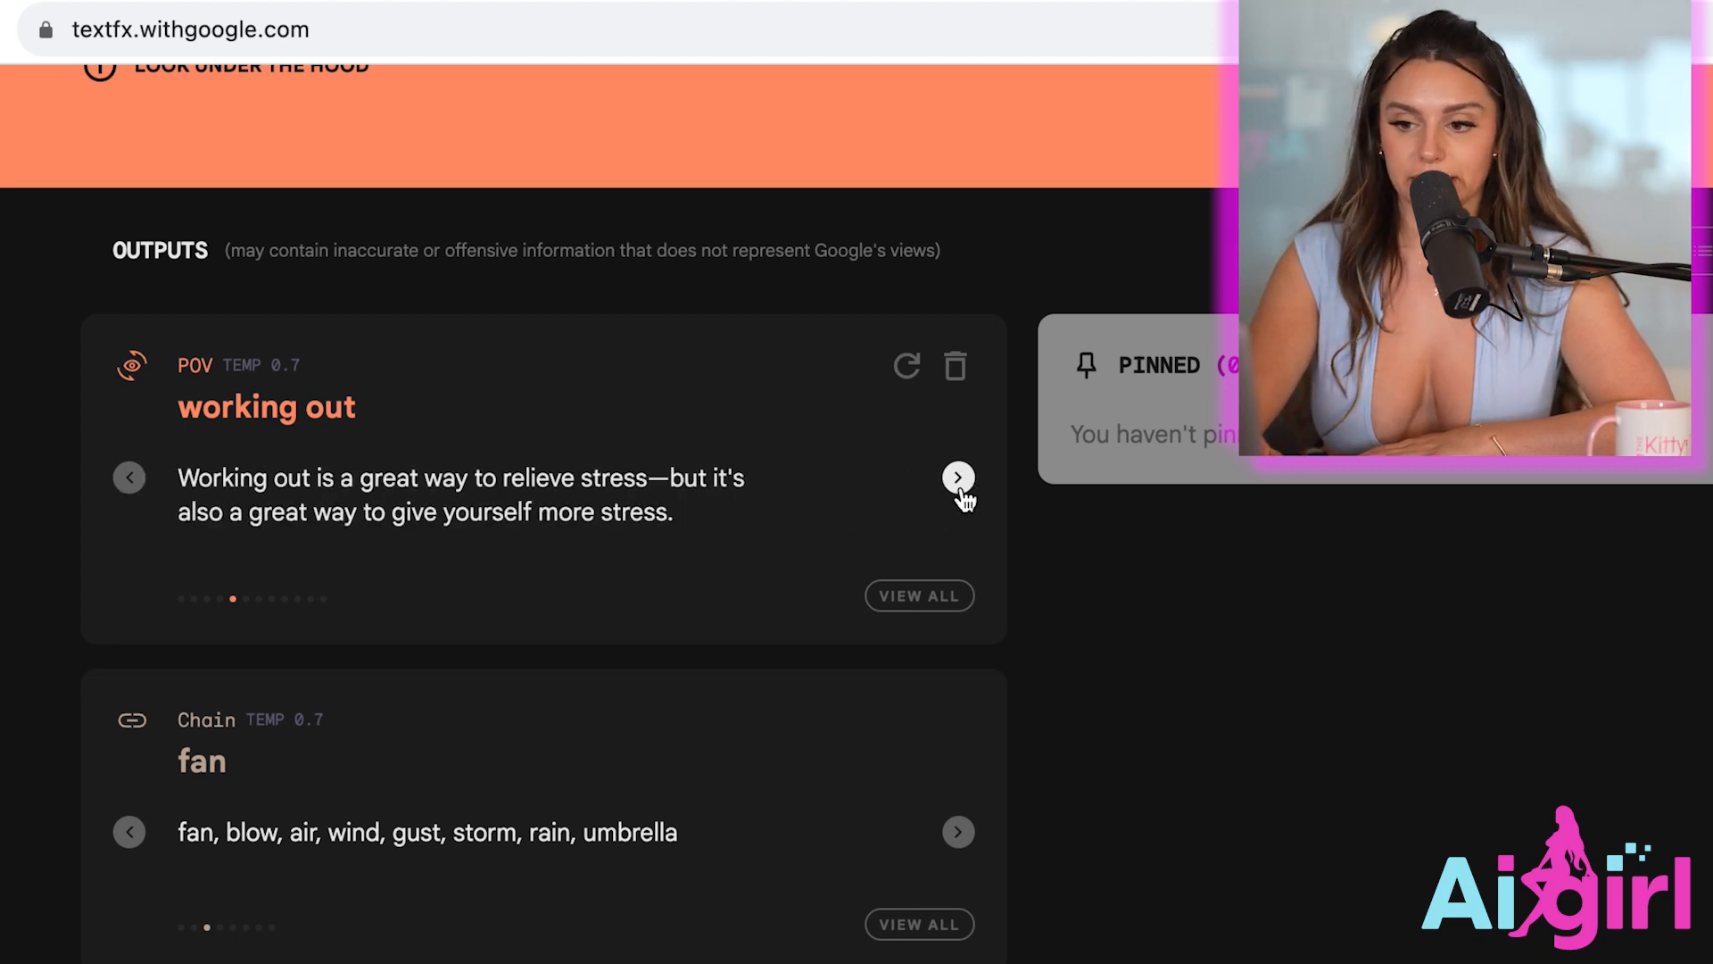
Replace the POV topic with "workaholic", correcting its spelling, and generate points of view on it.
{"action": "scroll", "coordinate": [962, 496], "scroll_direction": "up", "scroll_amount": 9}
{"action": "triple_click", "coordinate": [1262, 593]}
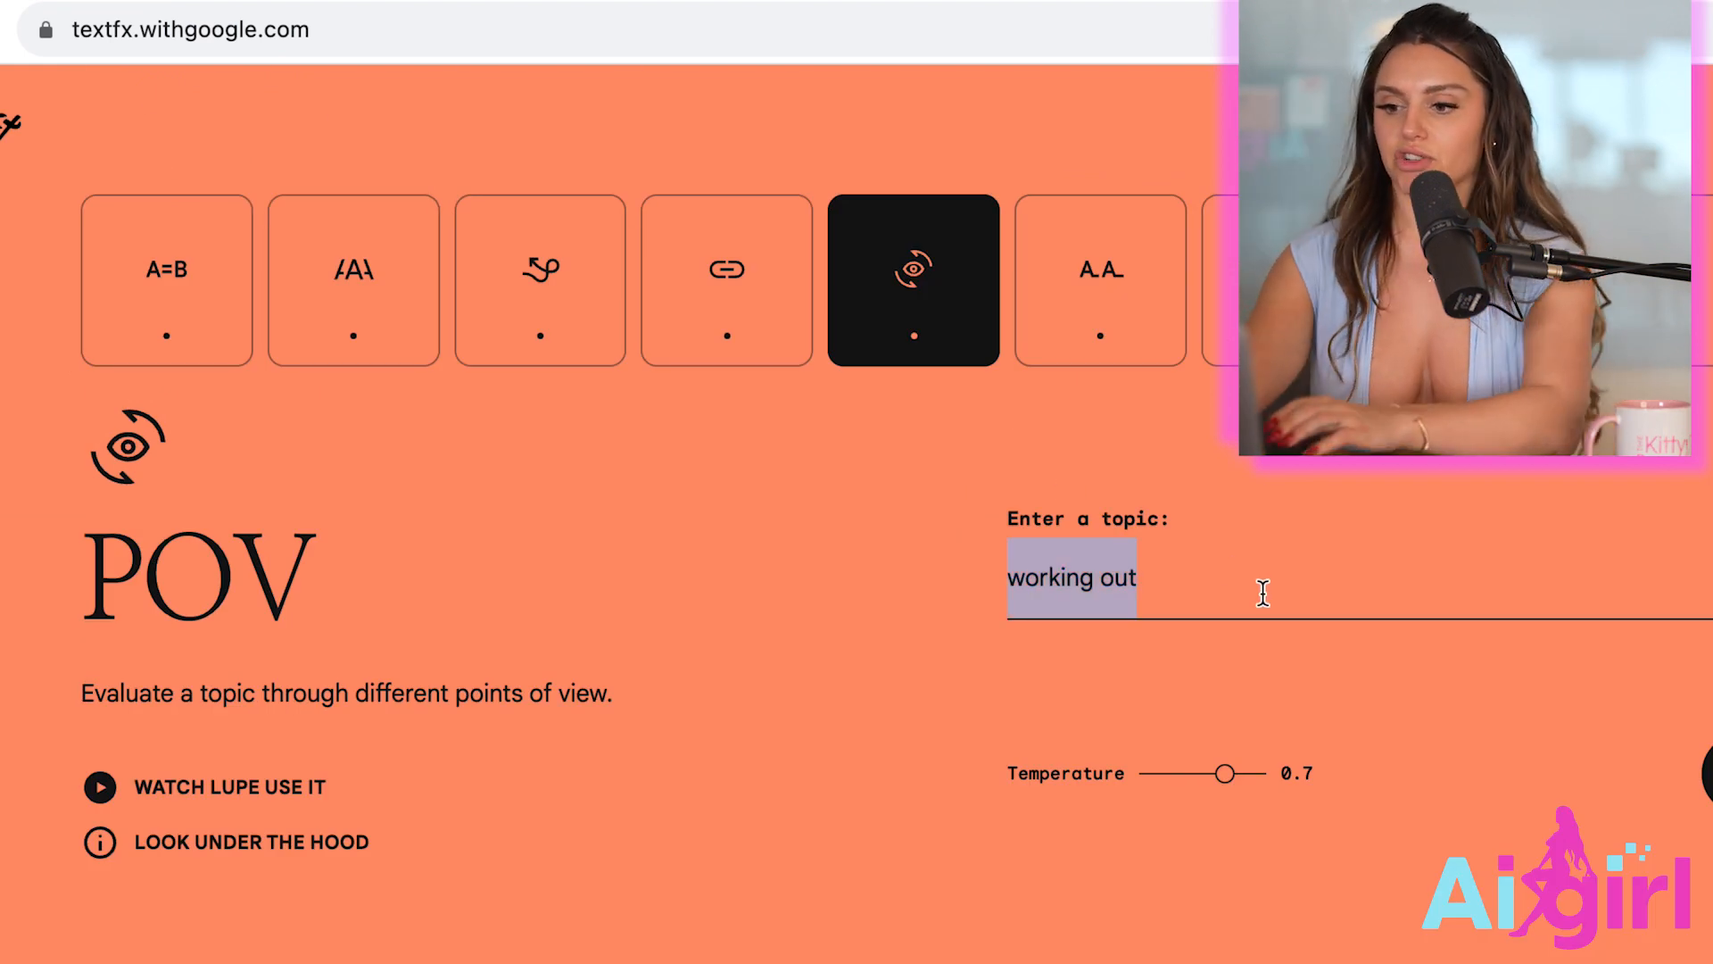
{"action": "type", "text": "worka"}
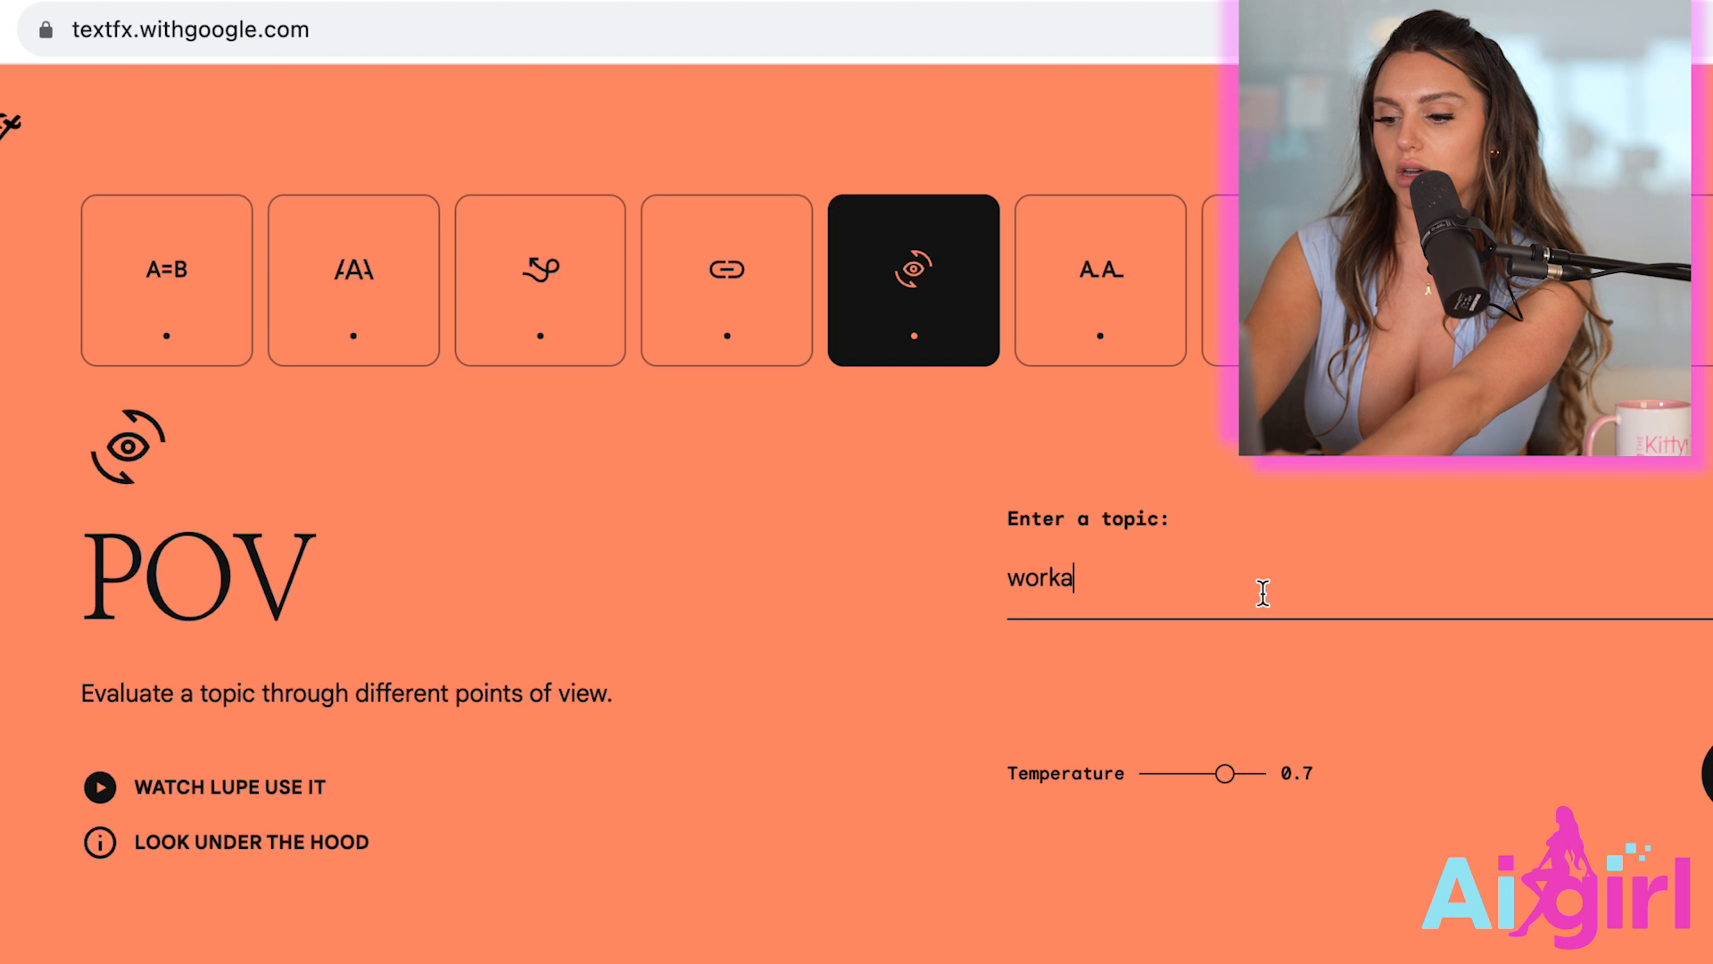
{"action": "type", "text": "cholic"}
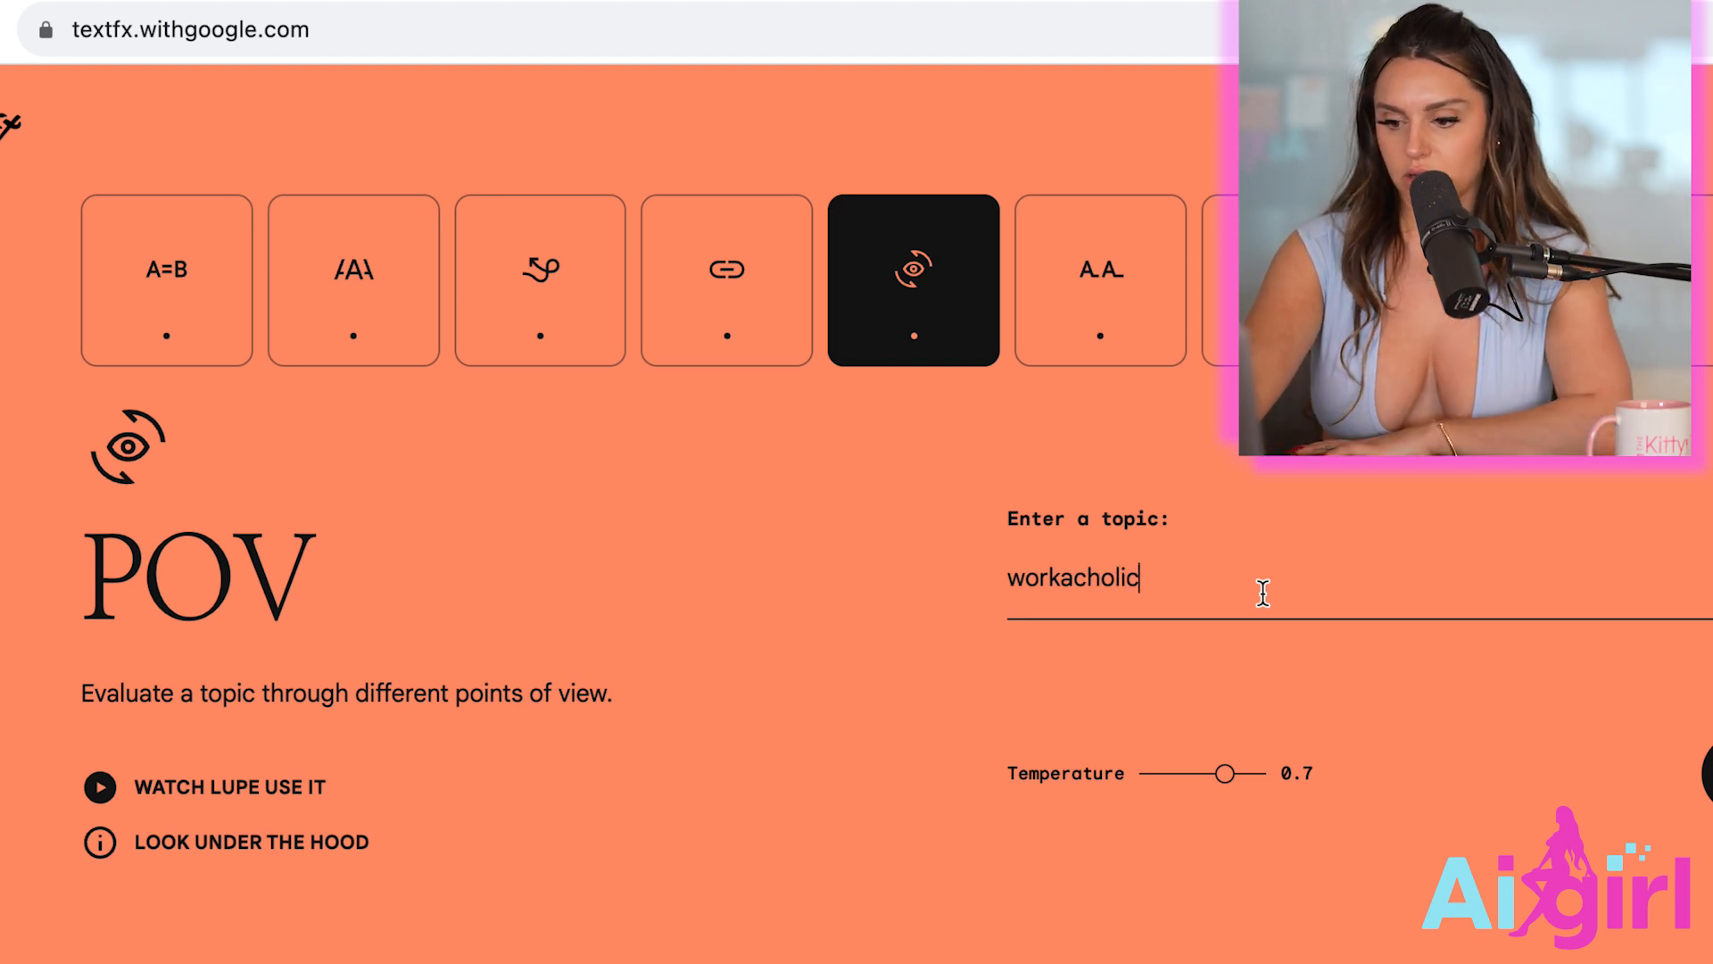
{"action": "right_click", "coordinate": [1116, 575]}
{"action": "left_click", "coordinate": [1194, 575]}
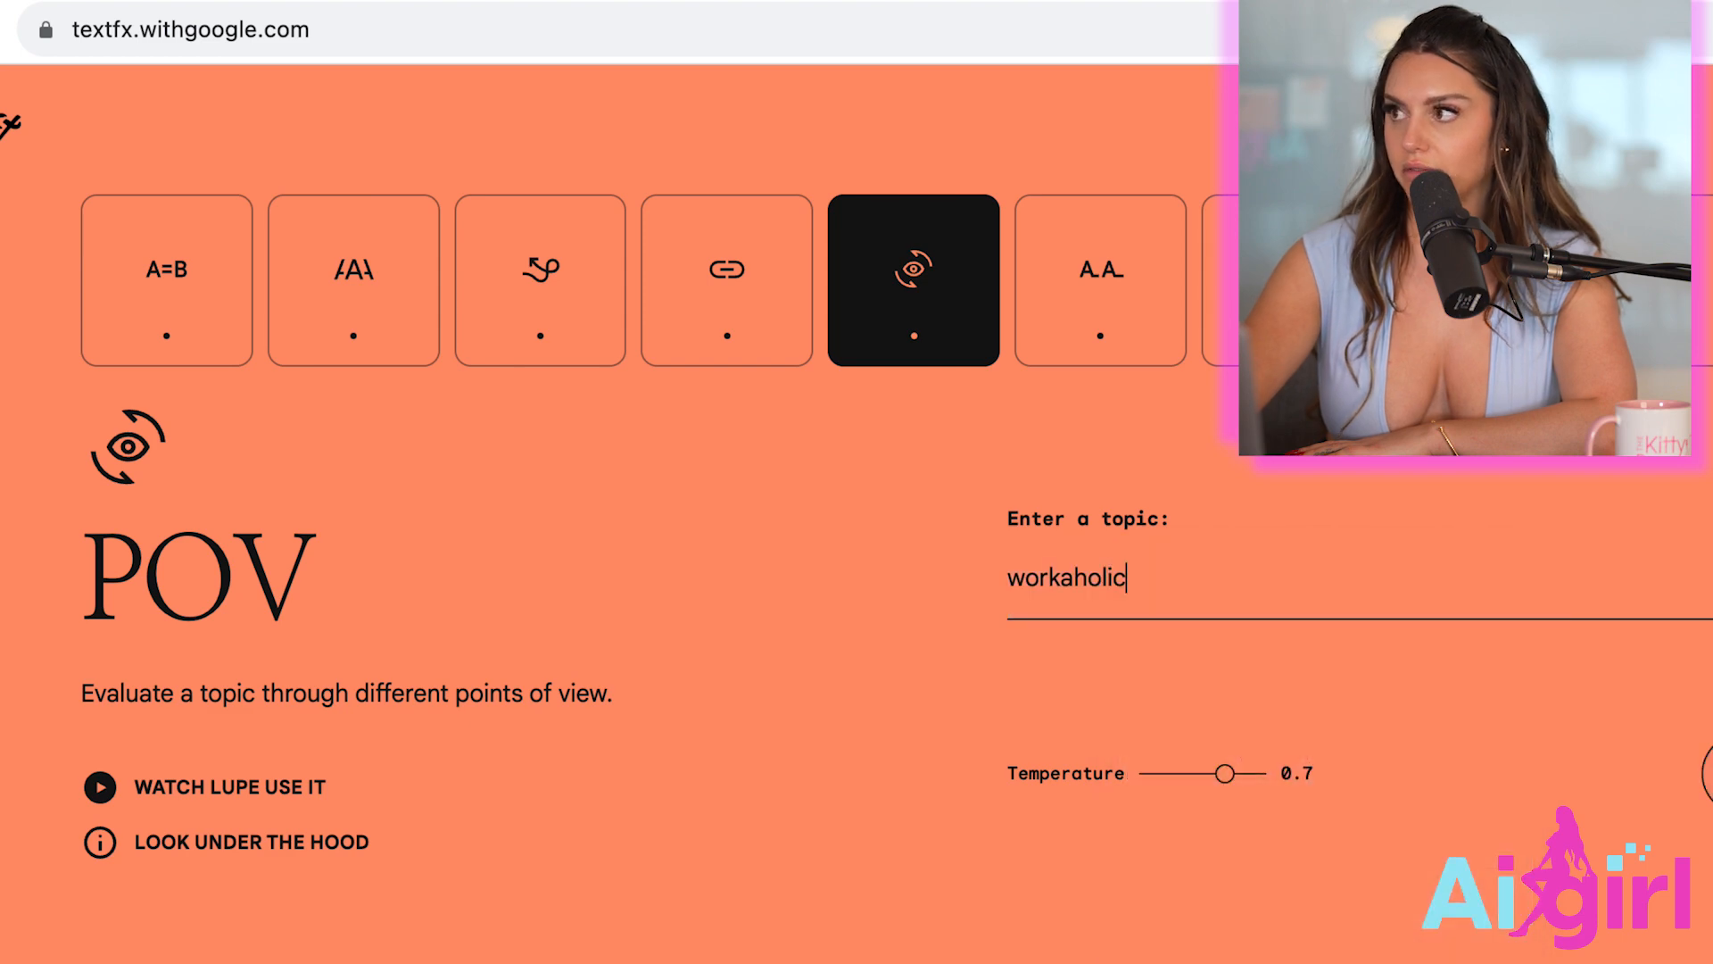
{"action": "scroll", "coordinate": [1687, 716], "scroll_direction": "down", "scroll_amount": 10}
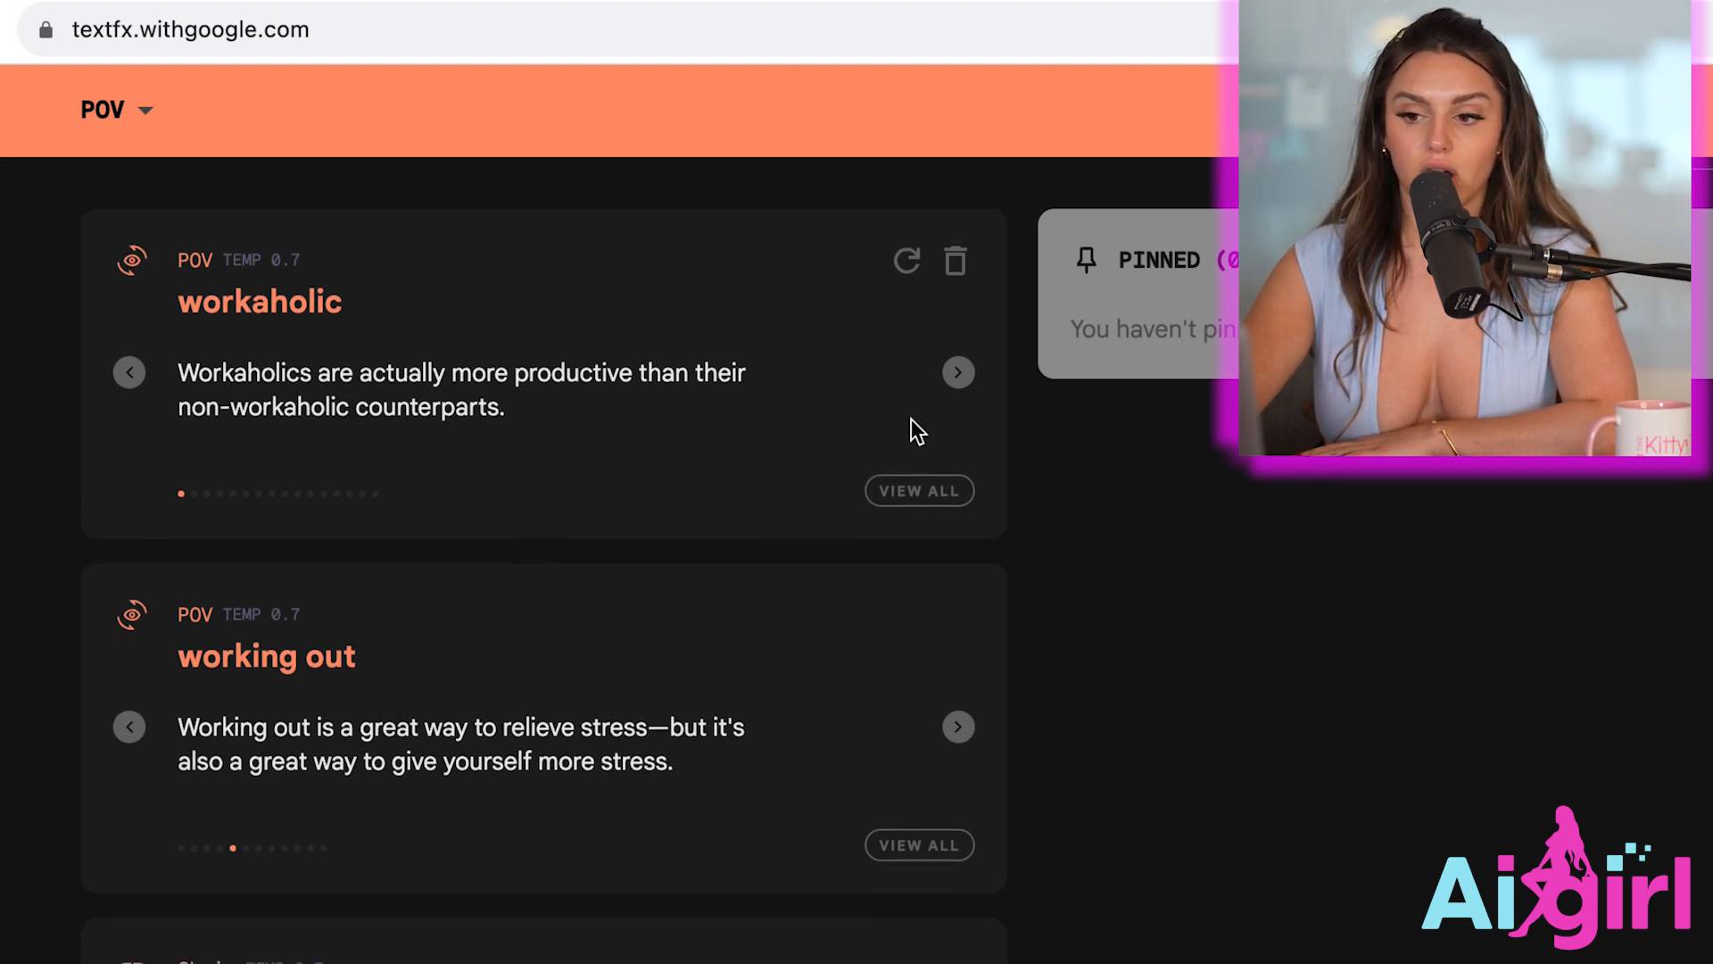
Browse the points of view generated for "workaholic" up to the fourth result.
{"action": "left_click", "coordinate": [959, 373]}
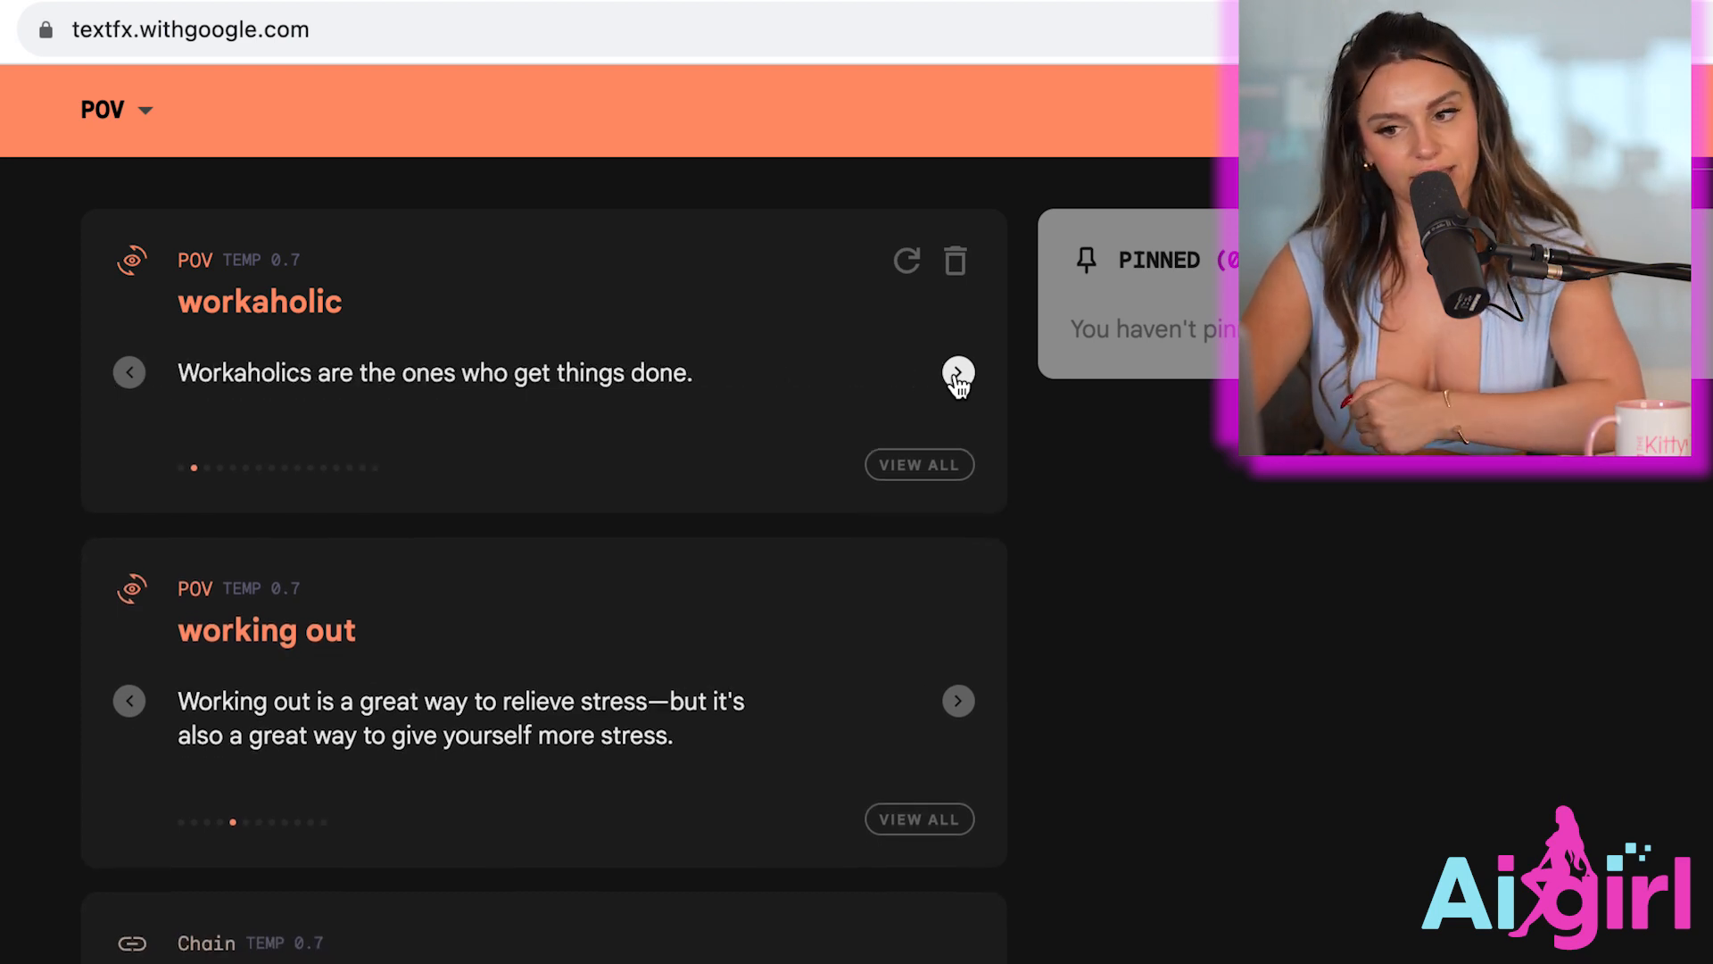
{"action": "left_click", "coordinate": [958, 375]}
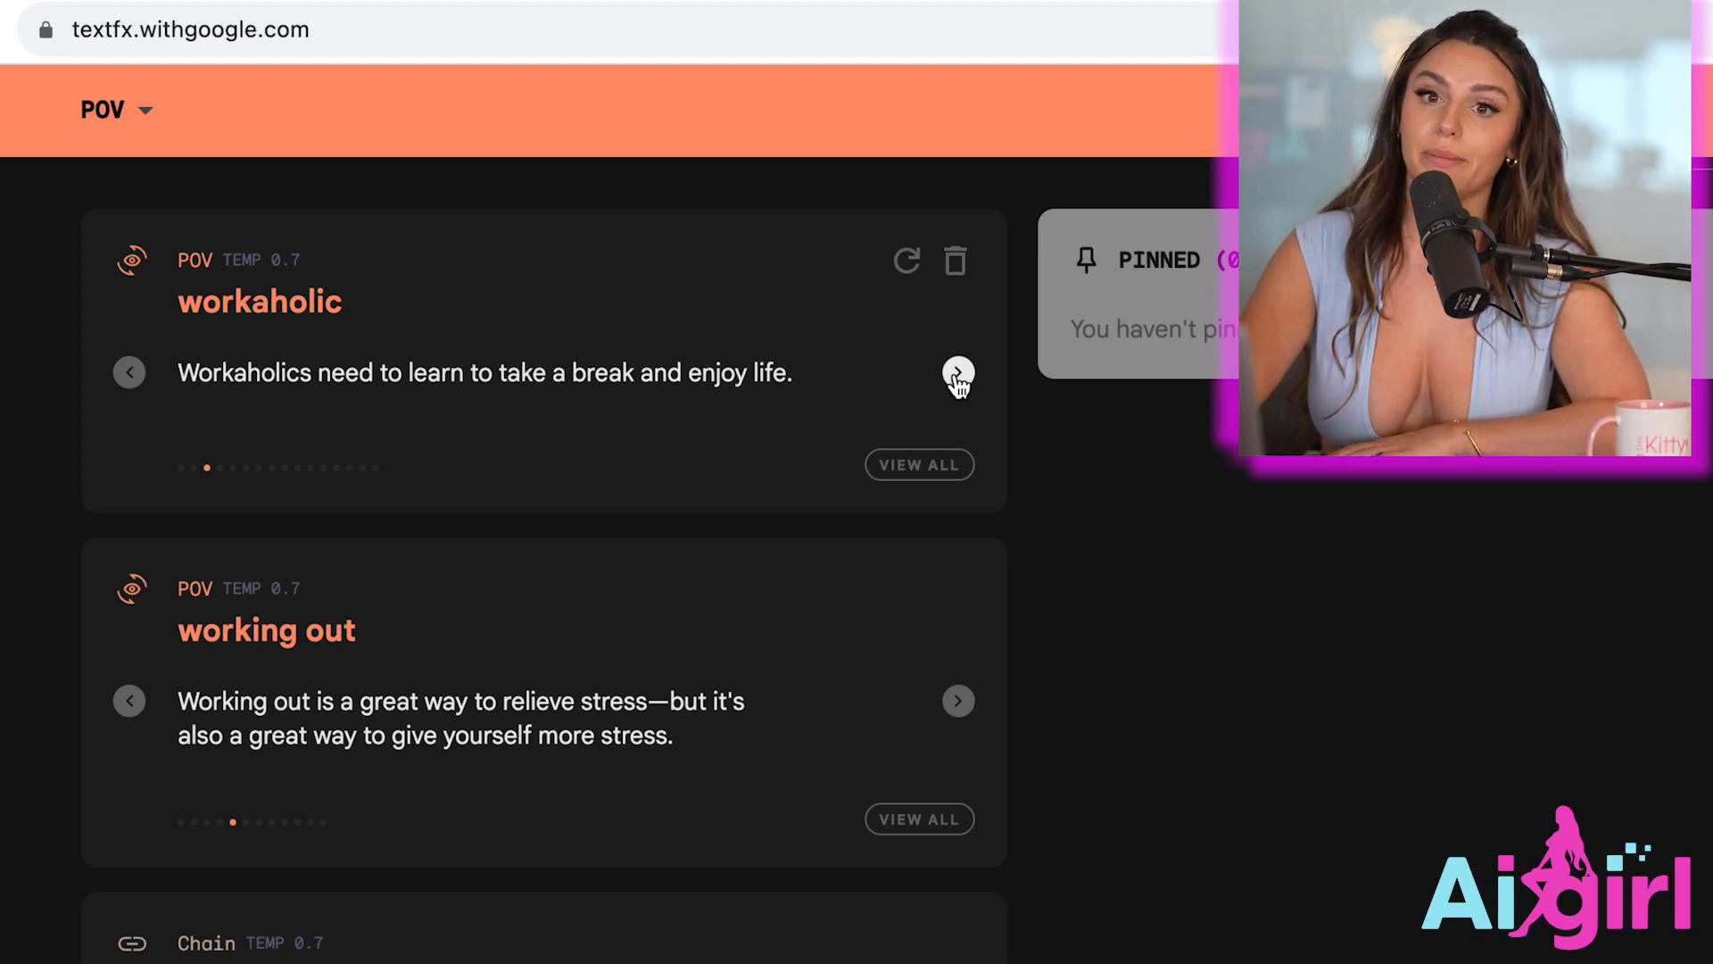
{"action": "left_click", "coordinate": [958, 375]}
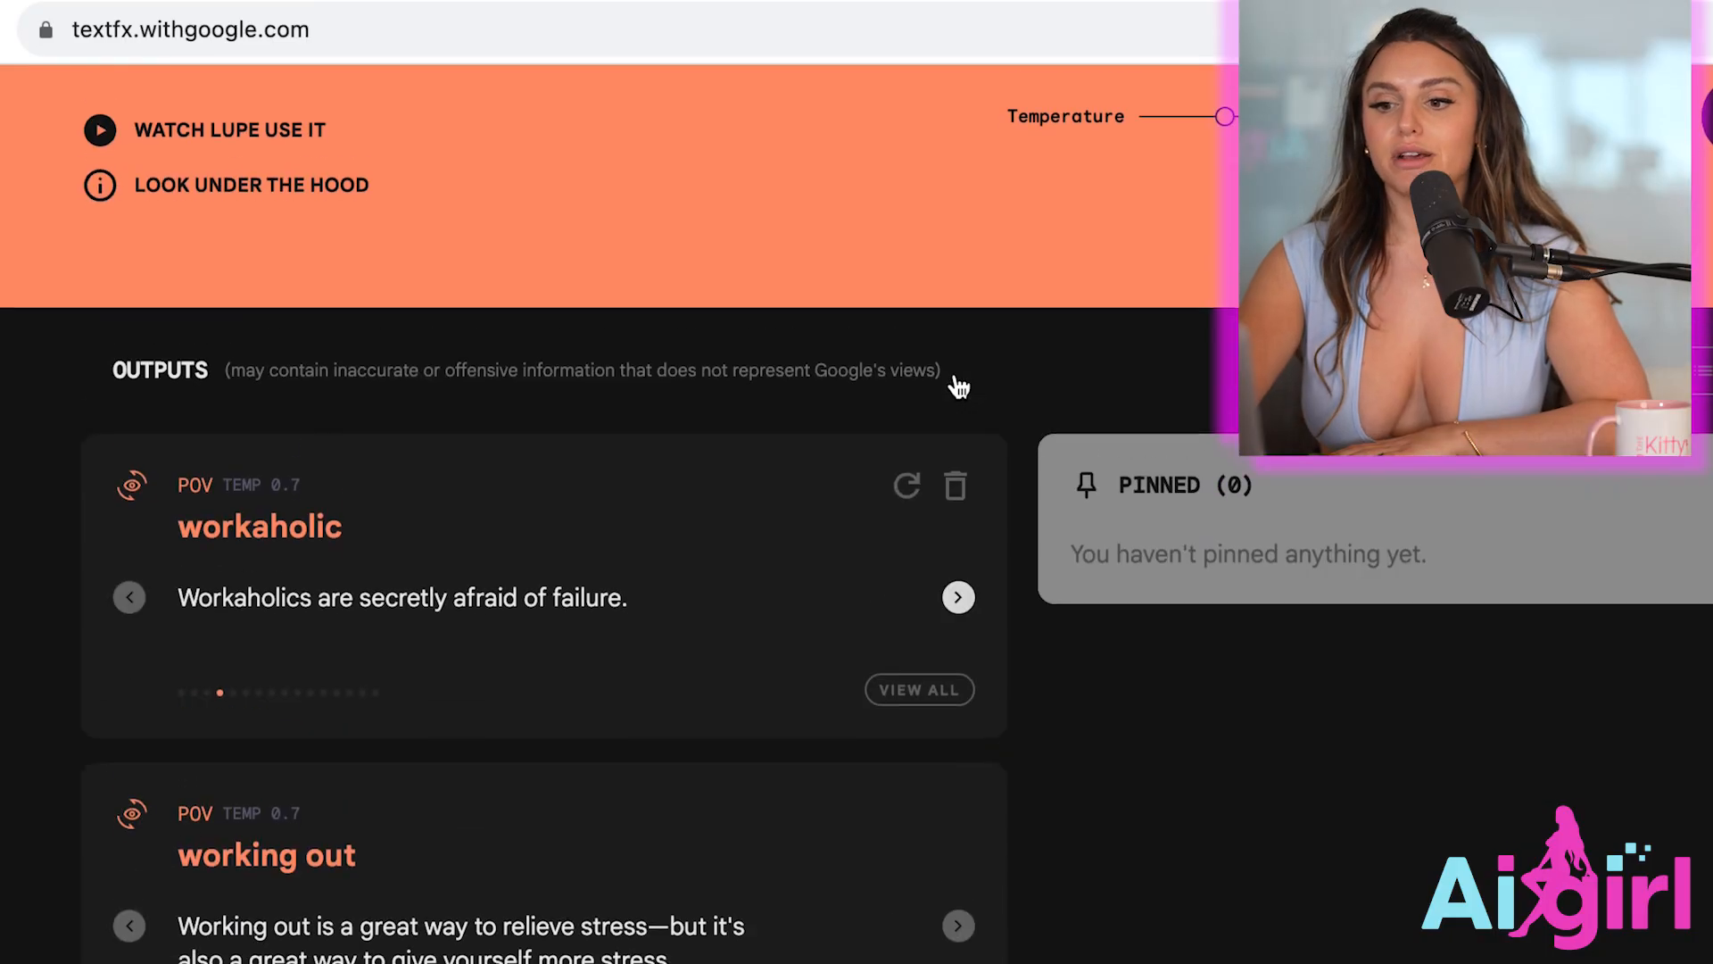
Switch to the Alliteration tool and generate words on the topic "love" that start with the letter T.
{"action": "scroll", "coordinate": [956, 382], "scroll_direction": "up", "scroll_amount": 5}
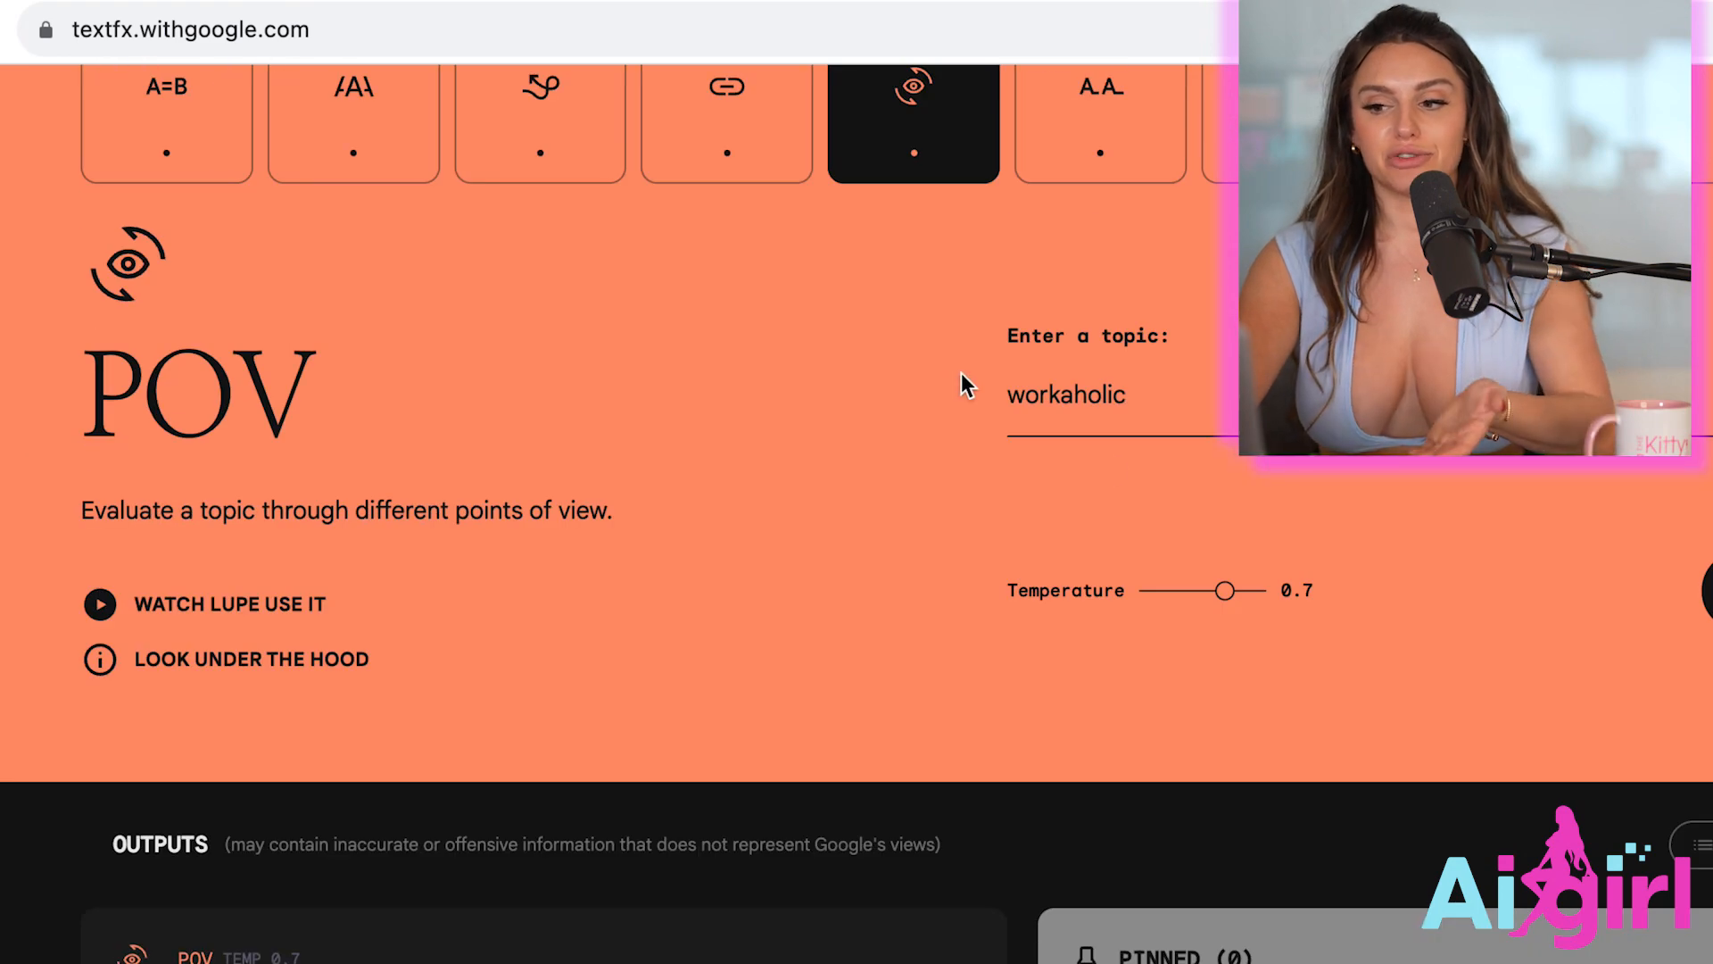
{"action": "scroll", "coordinate": [1116, 461], "scroll_direction": "up", "scroll_amount": 3}
{"action": "left_click", "coordinate": [1101, 268]}
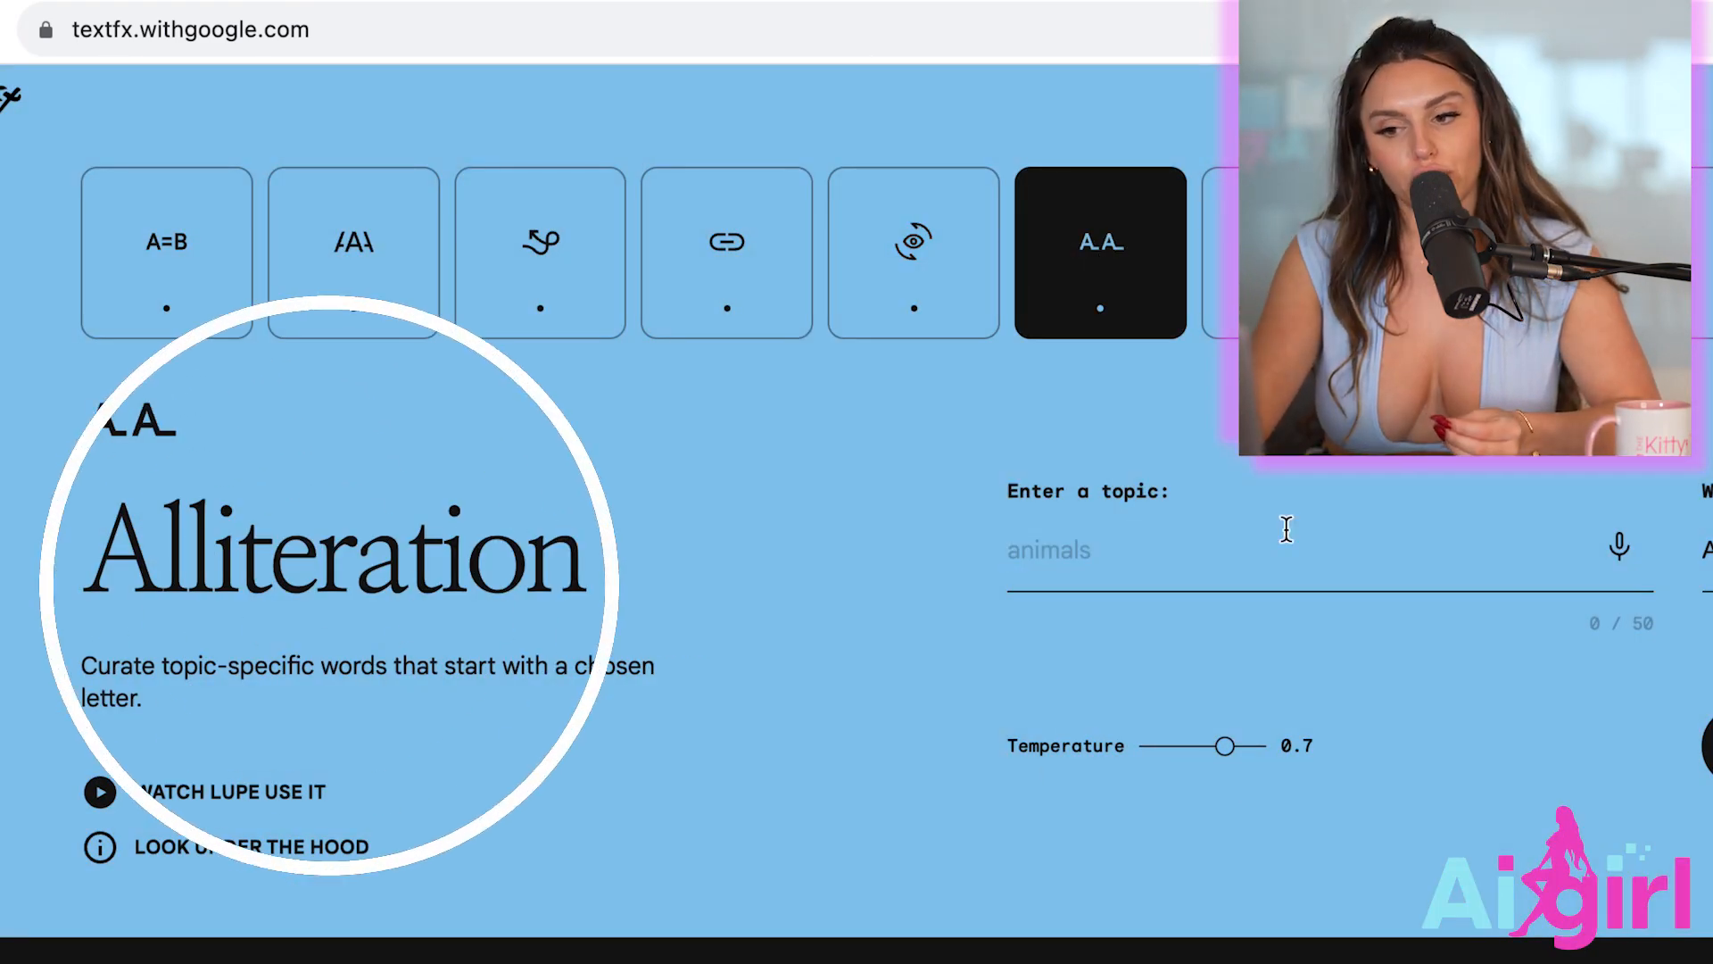
{"action": "left_click", "coordinate": [1287, 529]}
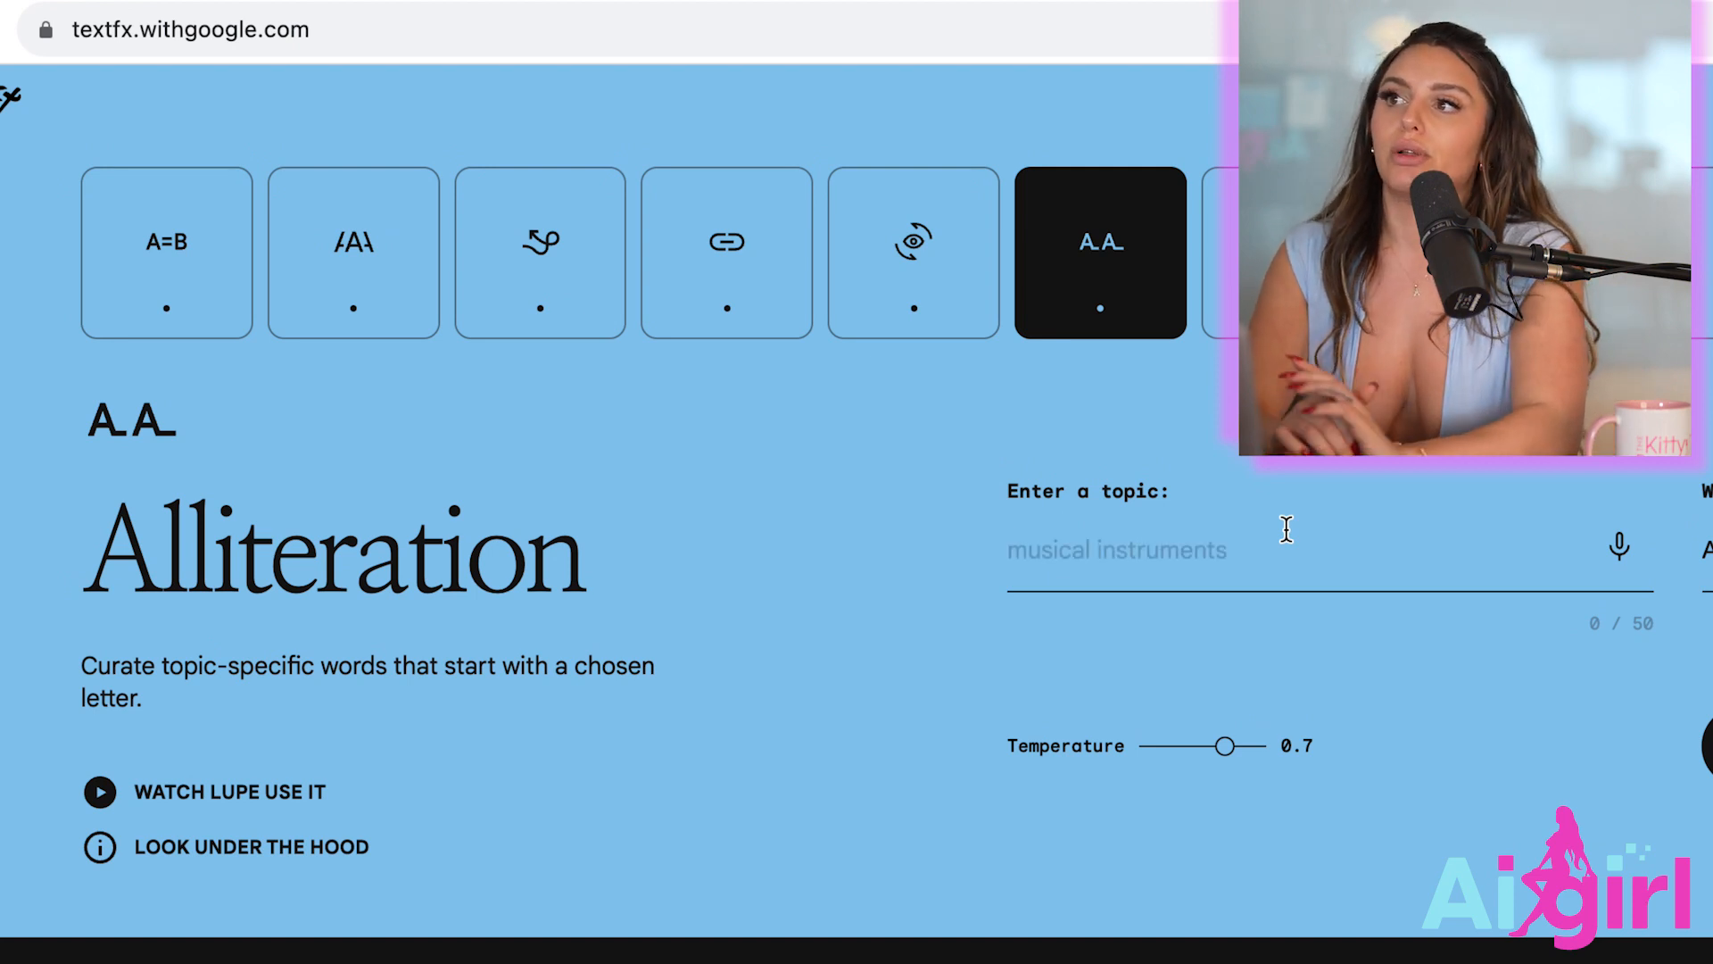
{"action": "type", "text": "l"}
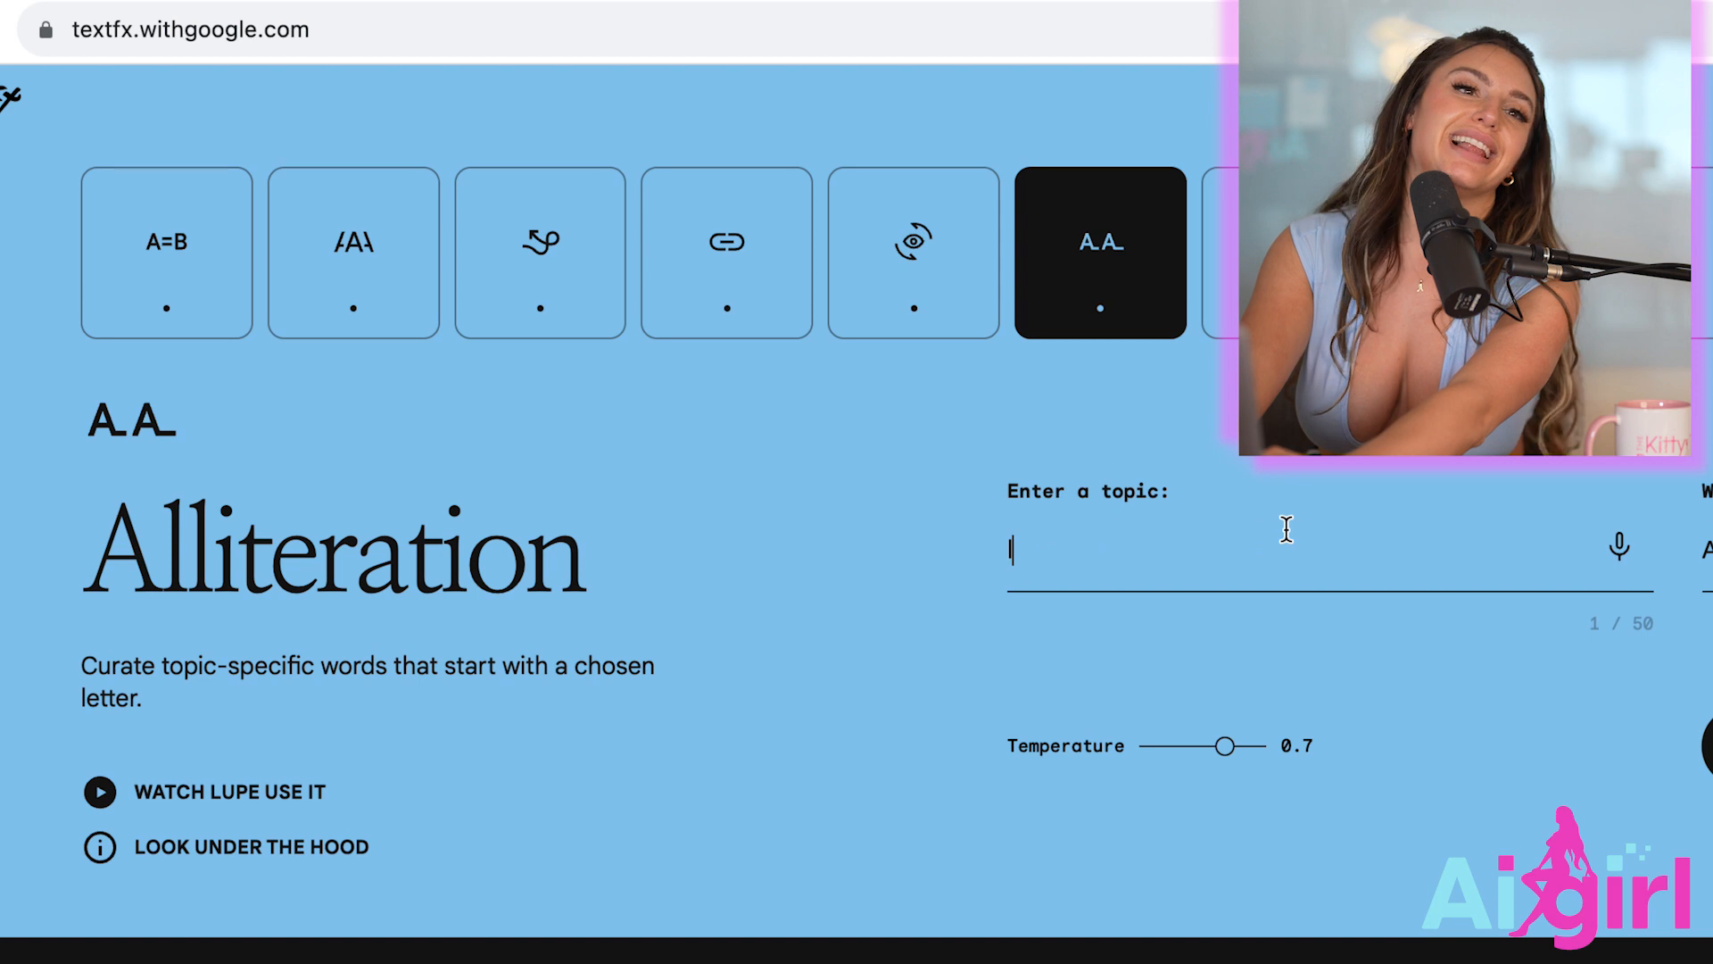
{"action": "type", "text": "ove"}
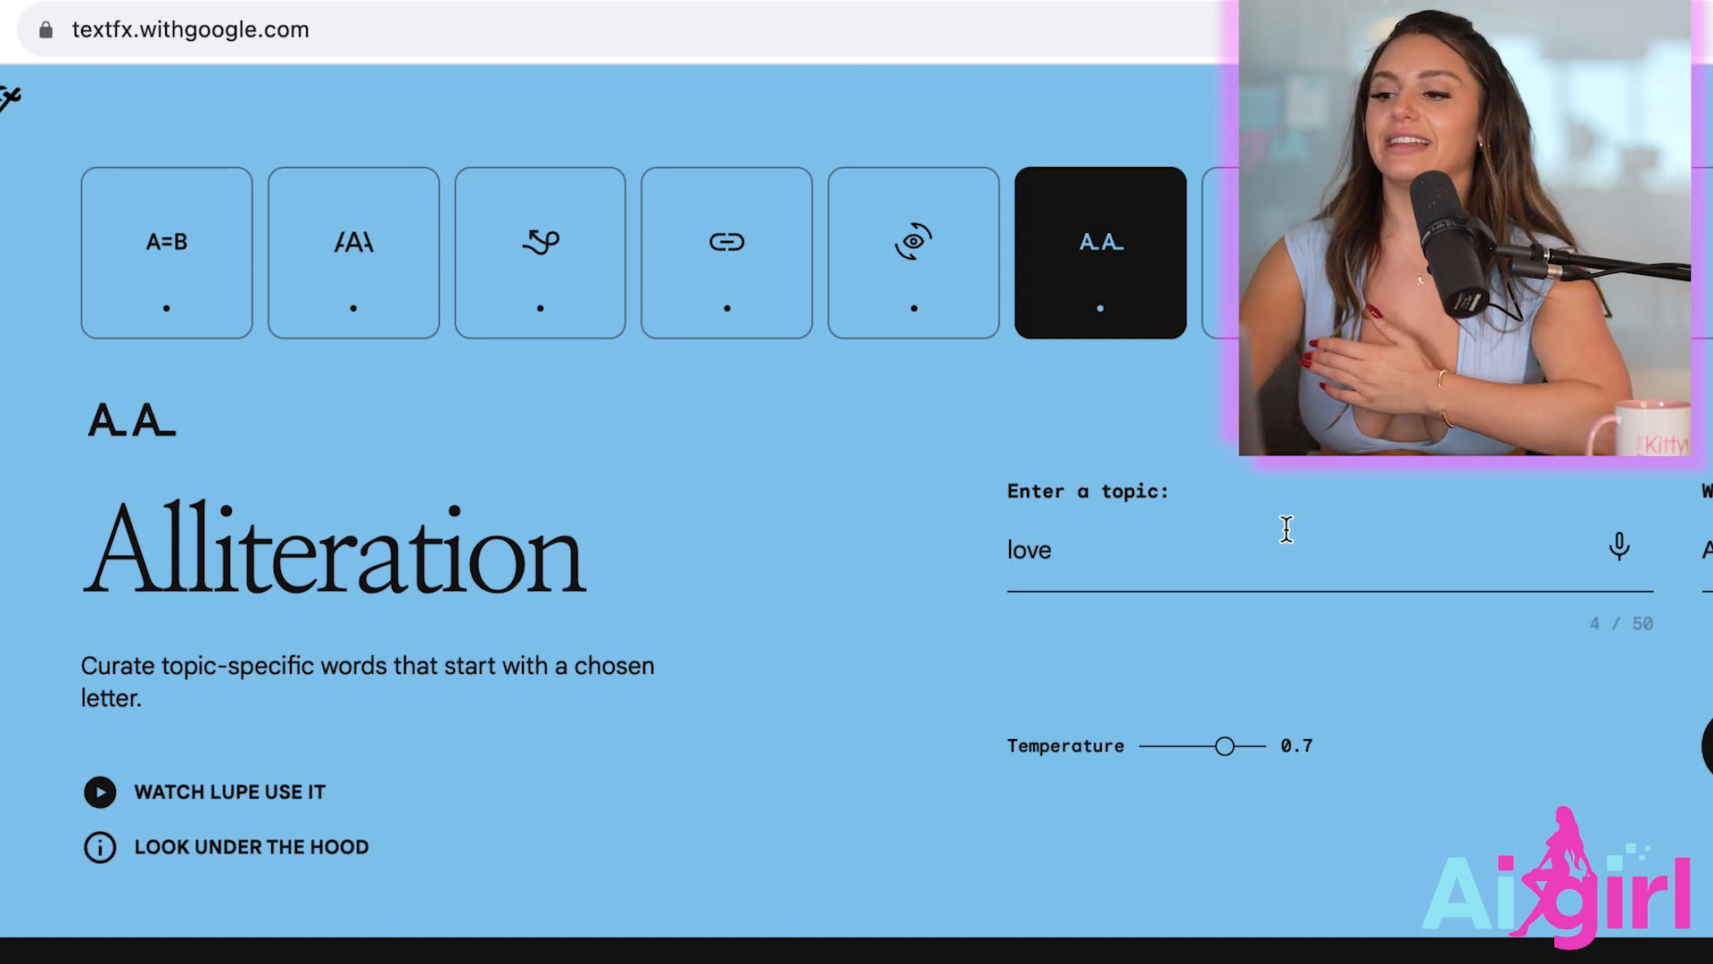
{"action": "left_click", "coordinate": [1708, 550]}
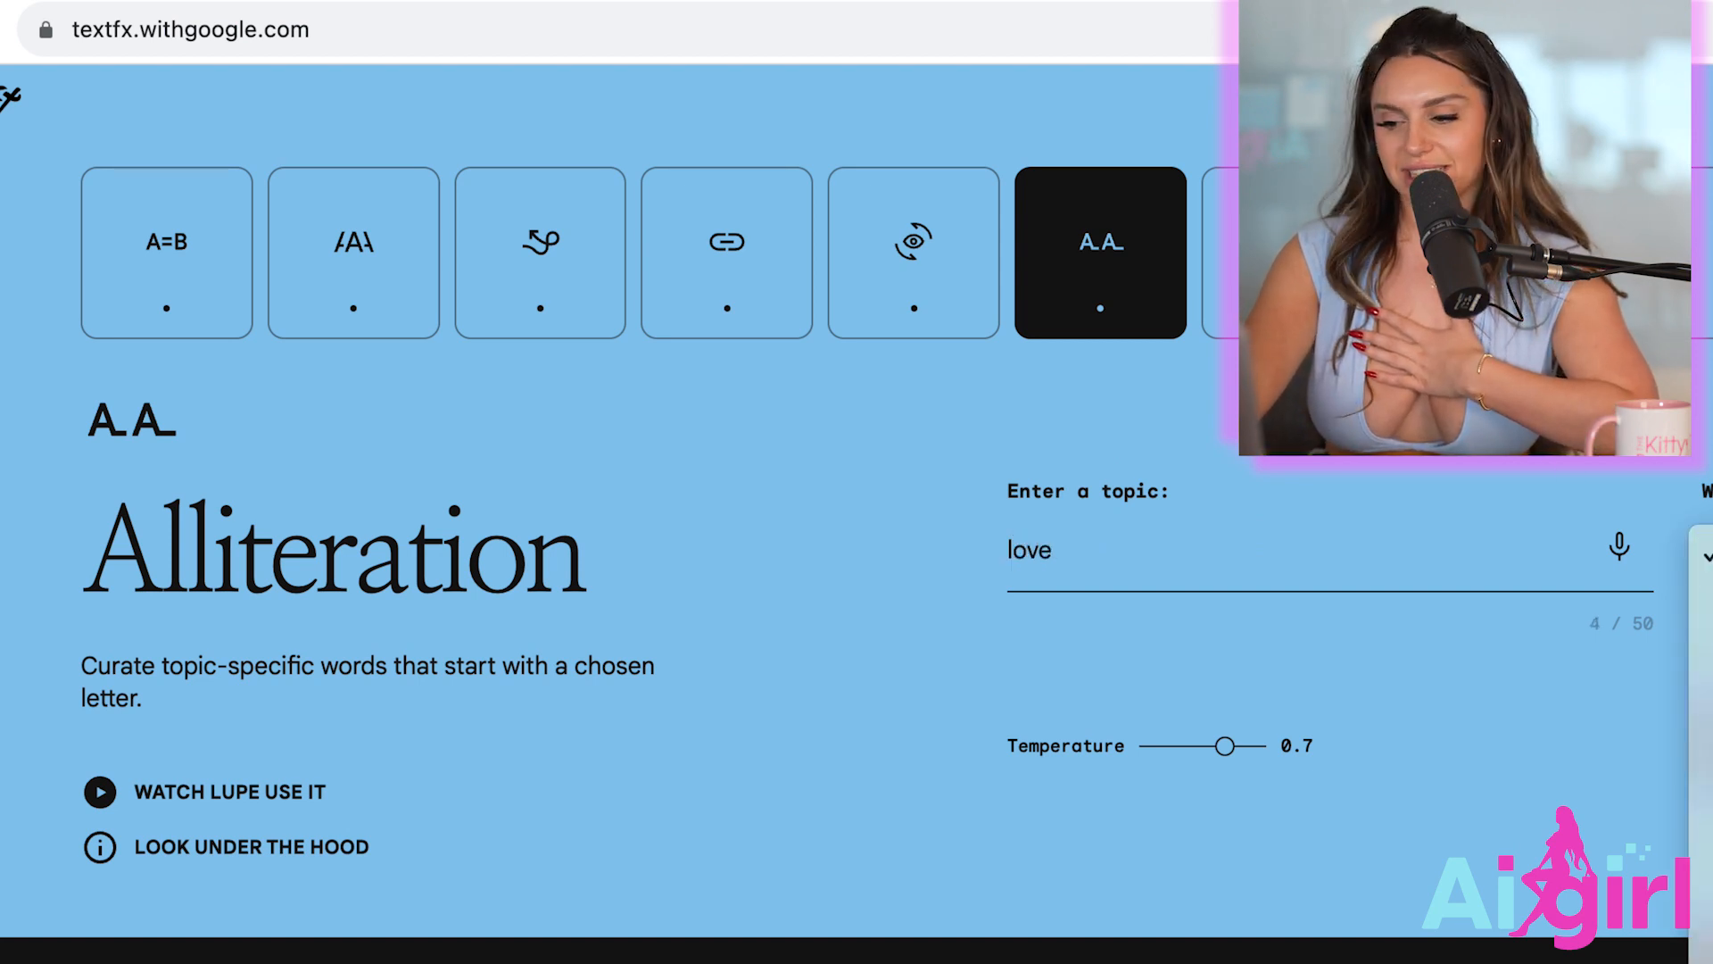
{"action": "left_click", "coordinate": [1708, 759]}
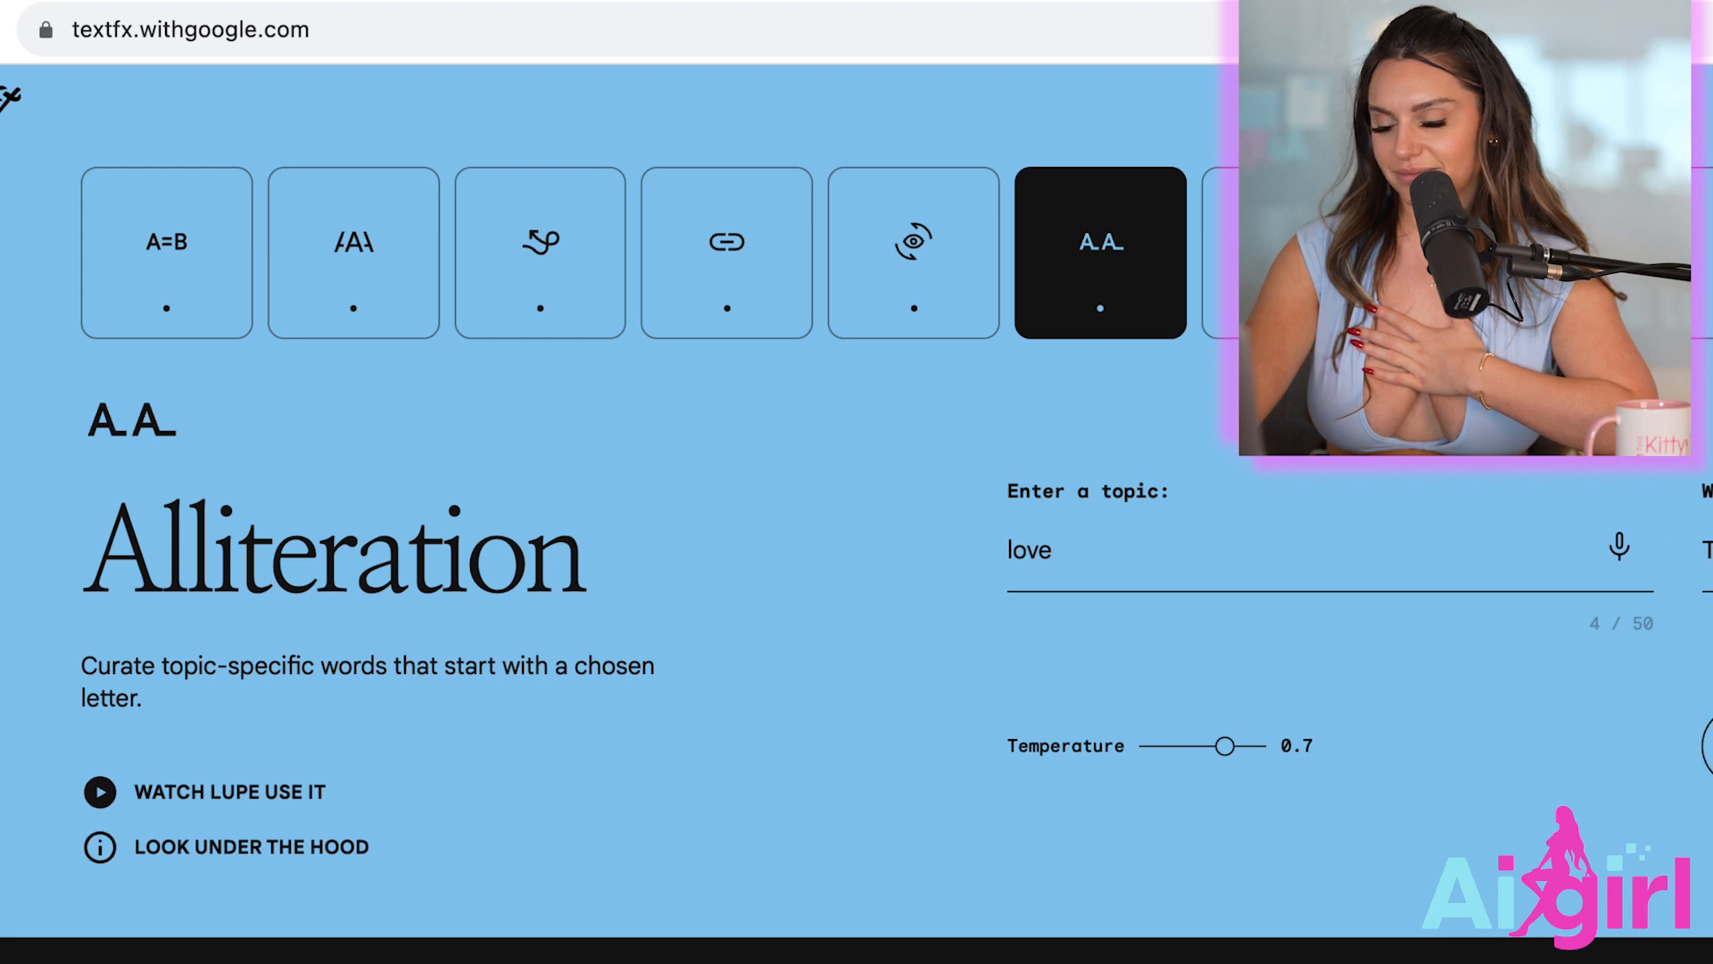
{"action": "left_click", "coordinate": [1708, 746]}
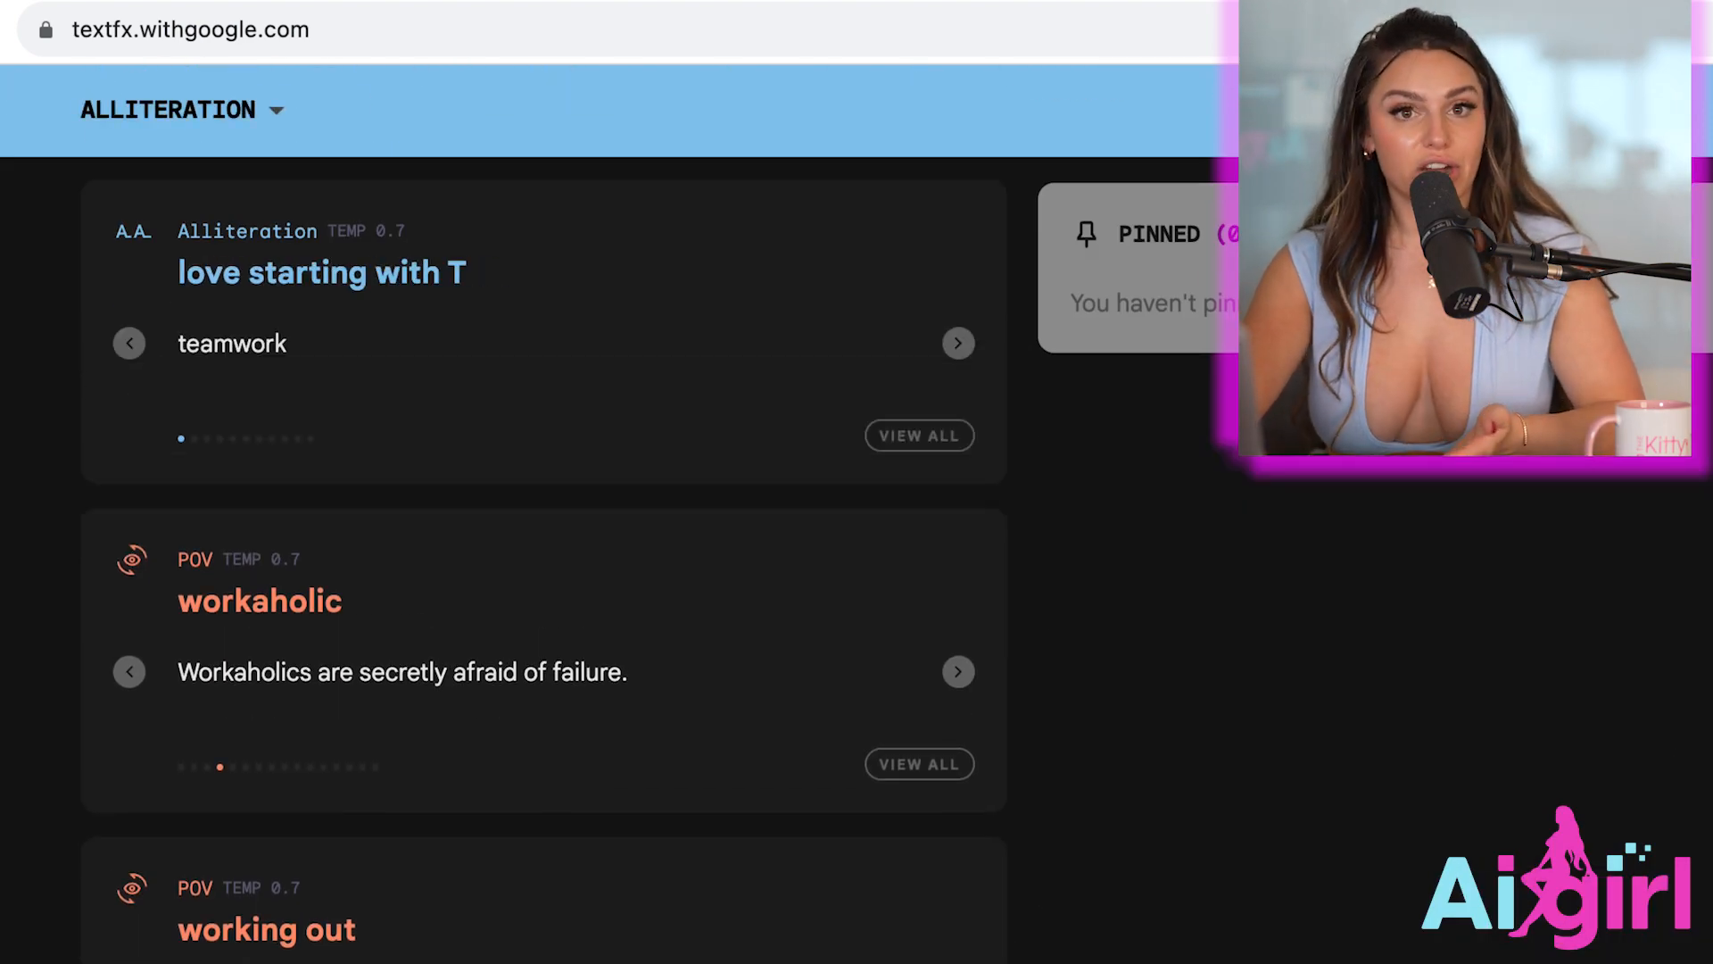
Browse the T words generated for "love" up to the ninth result.
{"action": "left_click", "coordinate": [958, 343]}
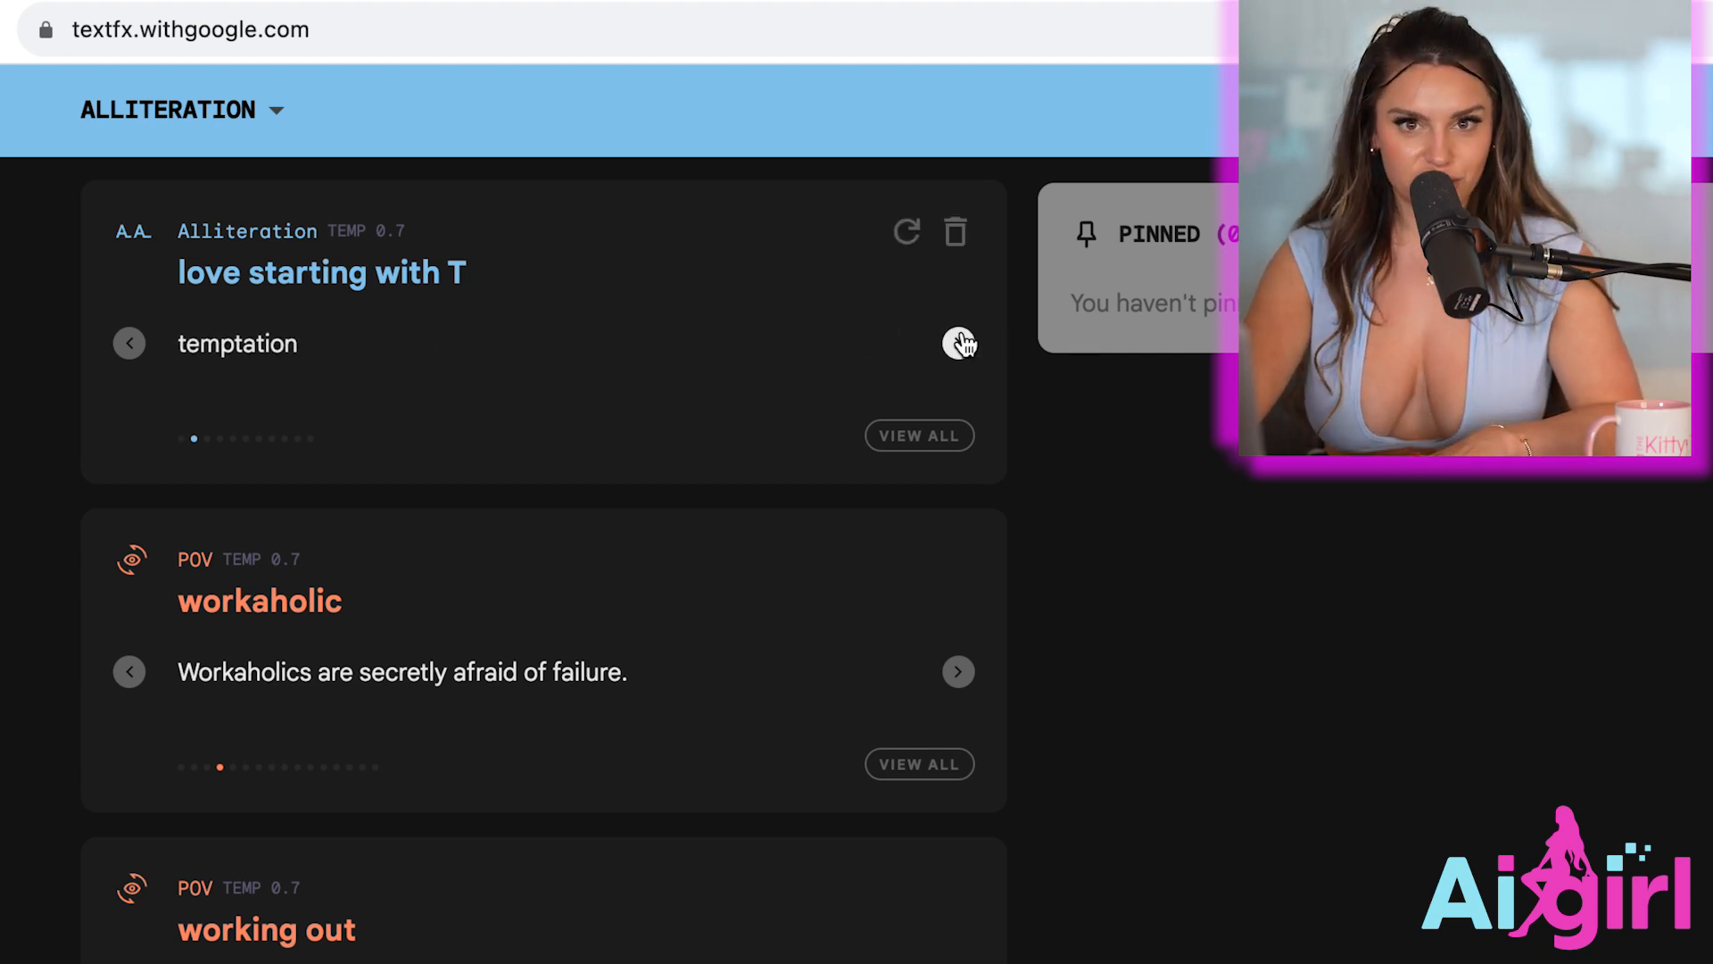
{"action": "left_click", "coordinate": [961, 343]}
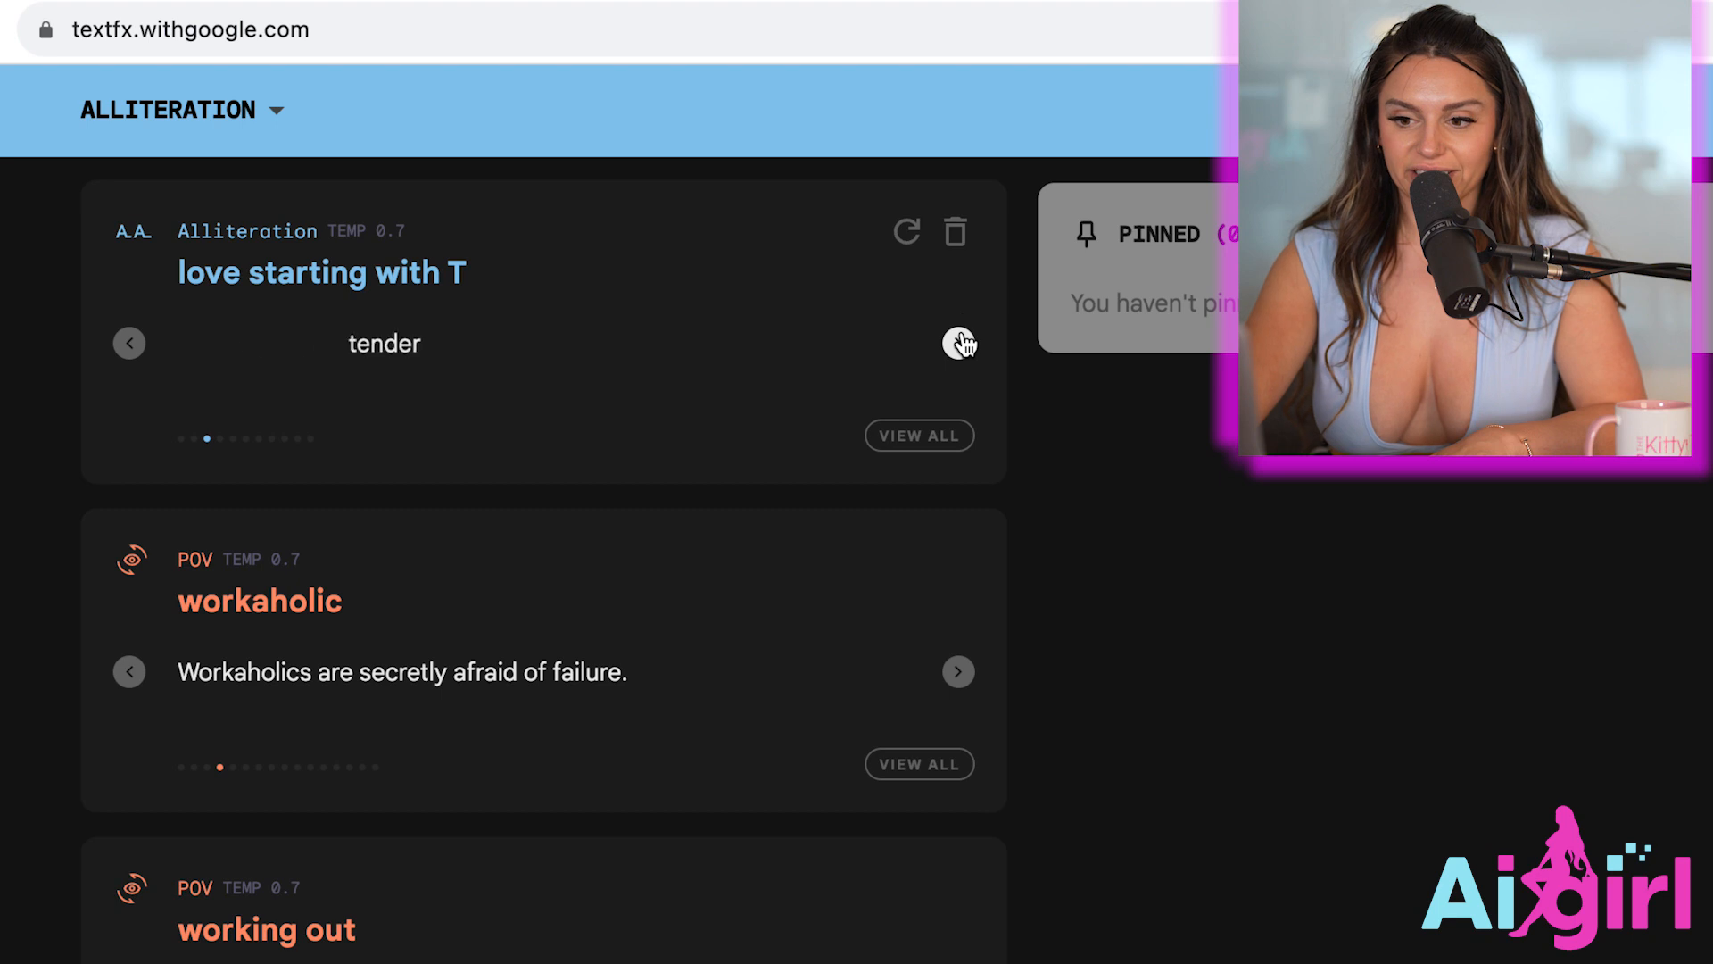
{"action": "left_click", "coordinate": [960, 343]}
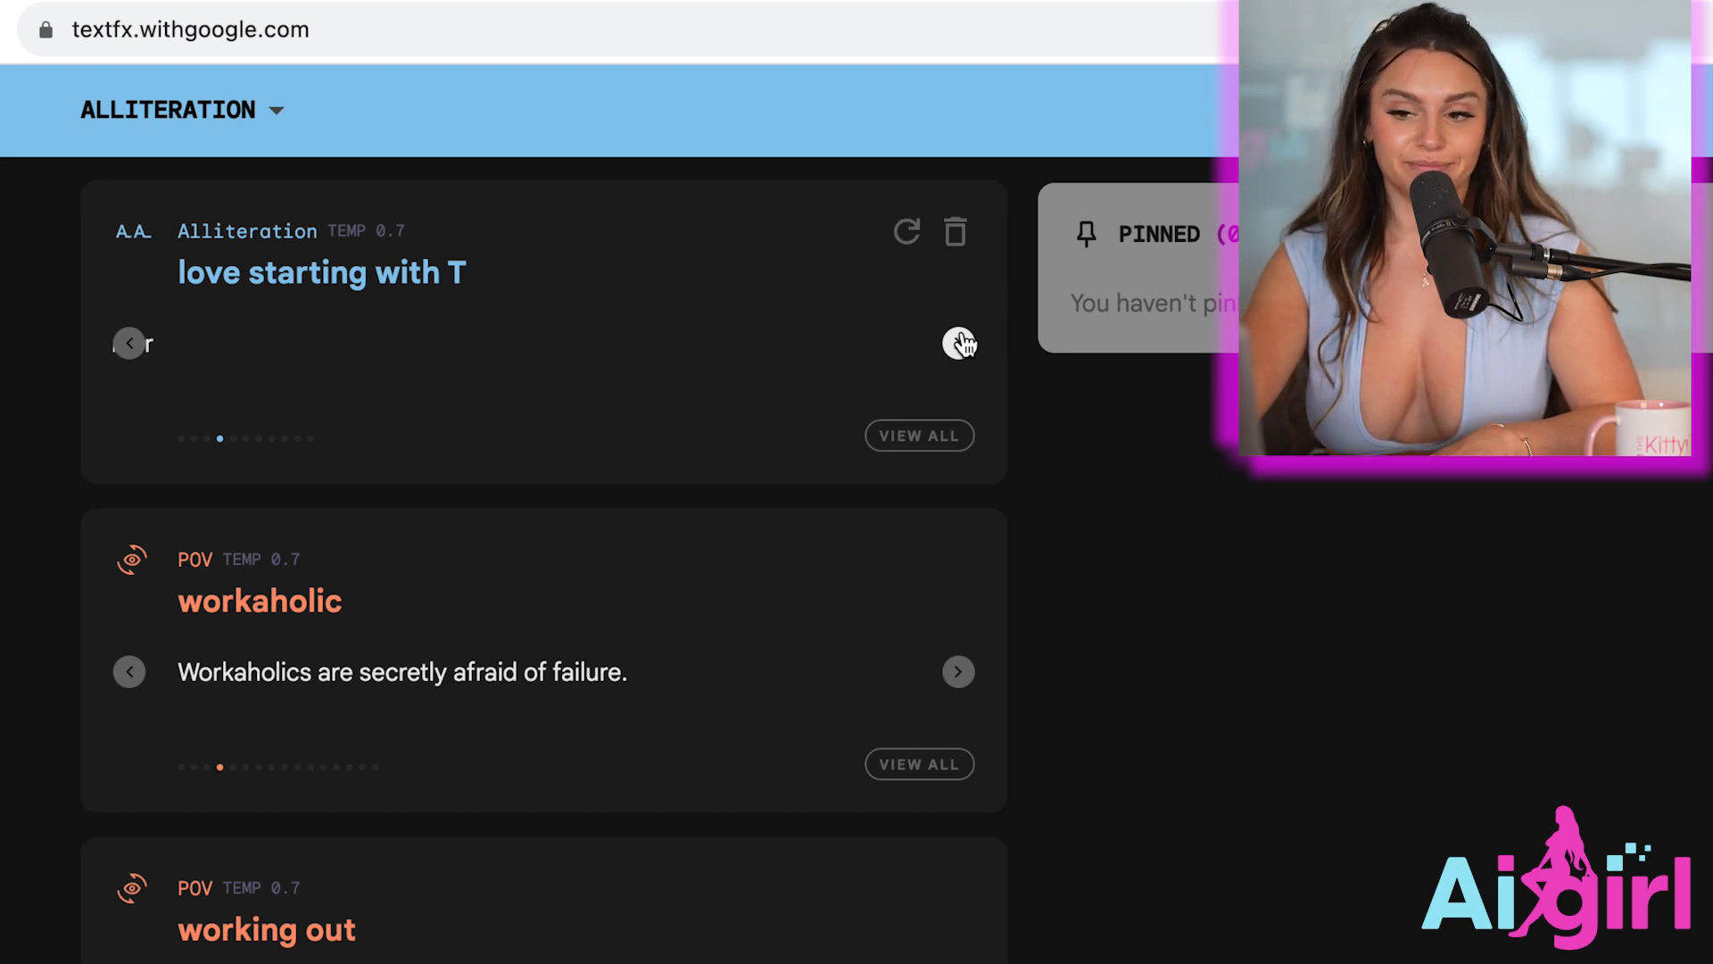
{"action": "left_click", "coordinate": [961, 342]}
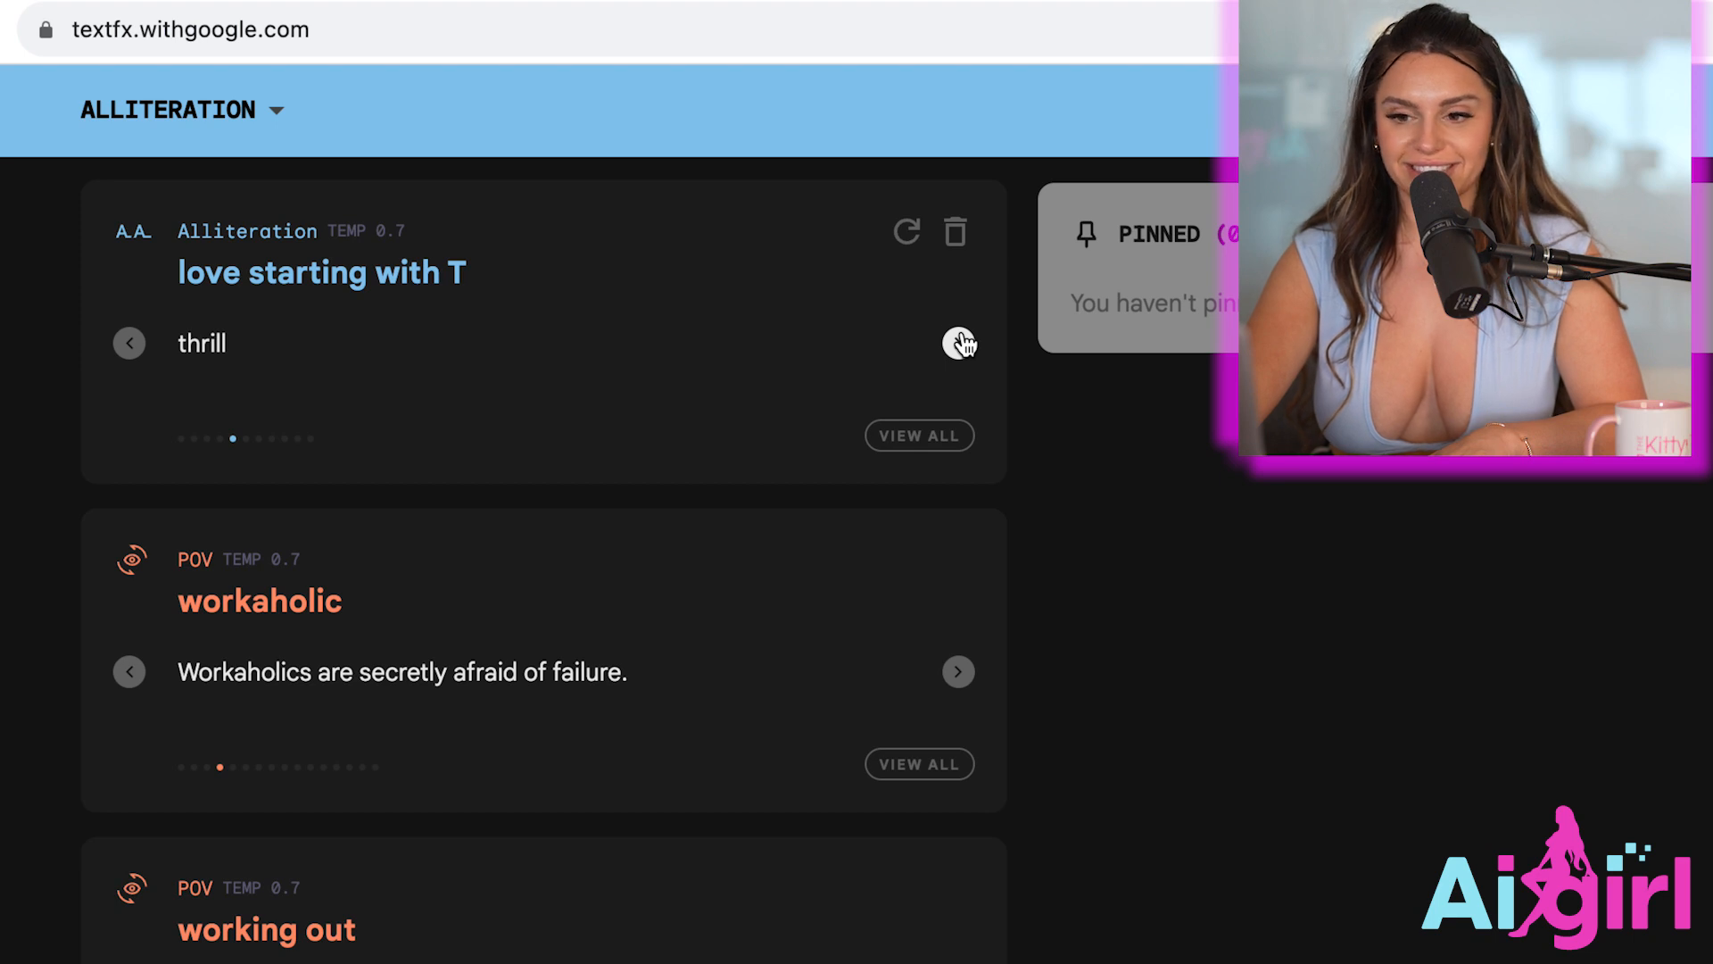
{"action": "left_click", "coordinate": [960, 343]}
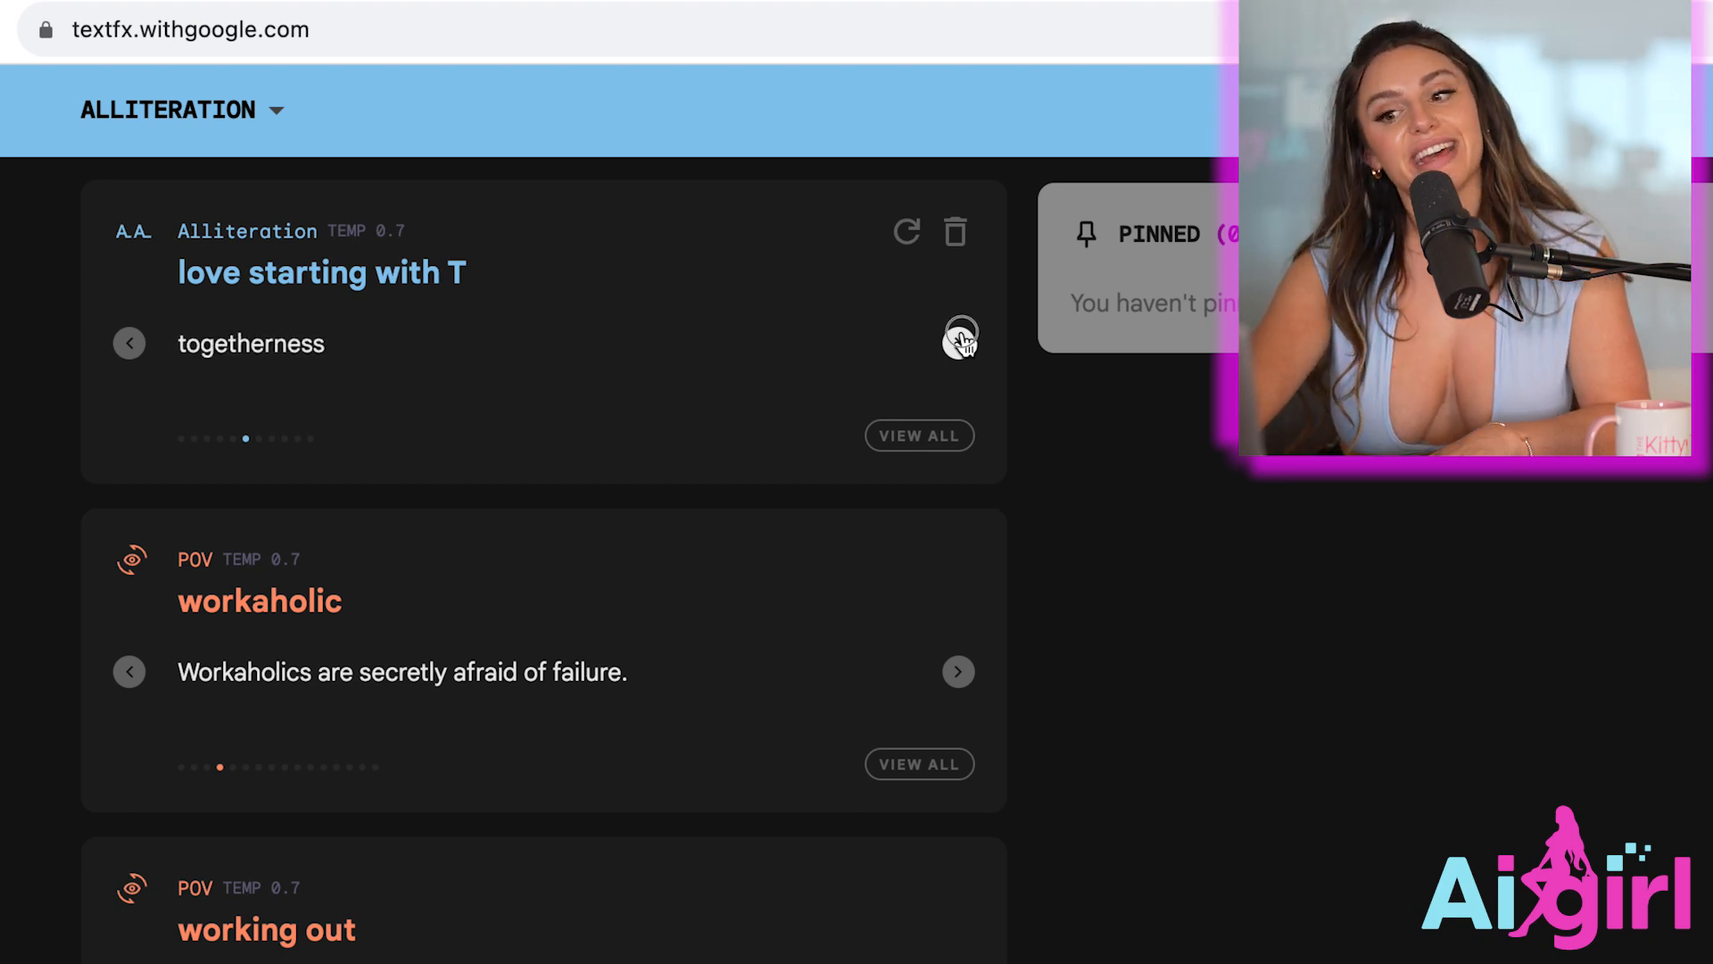
{"action": "left_click", "coordinate": [960, 343]}
{"action": "left_click", "coordinate": [961, 343]}
{"action": "left_click", "coordinate": [961, 343]}
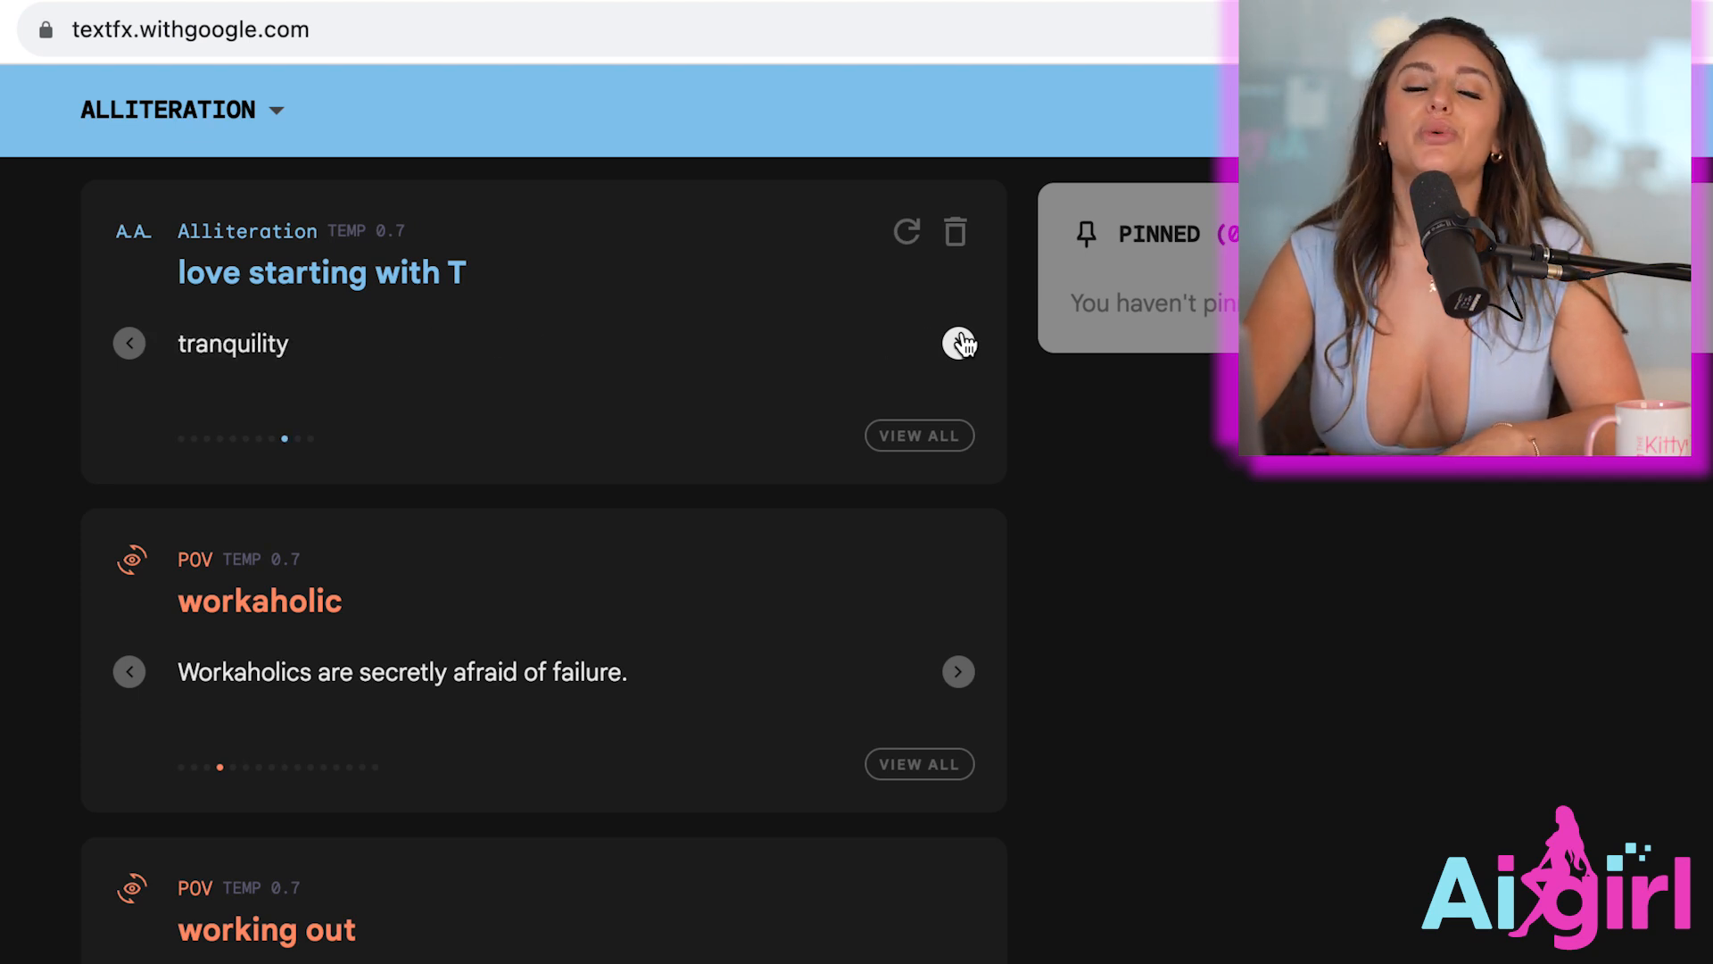
Switch to the Acronym tool, enter a first name as the word and generate acronyms from it.
{"action": "scroll", "coordinate": [899, 558], "scroll_direction": "up", "scroll_amount": 10}
{"action": "scroll", "coordinate": [897, 551], "scroll_direction": "up", "scroll_amount": 2}
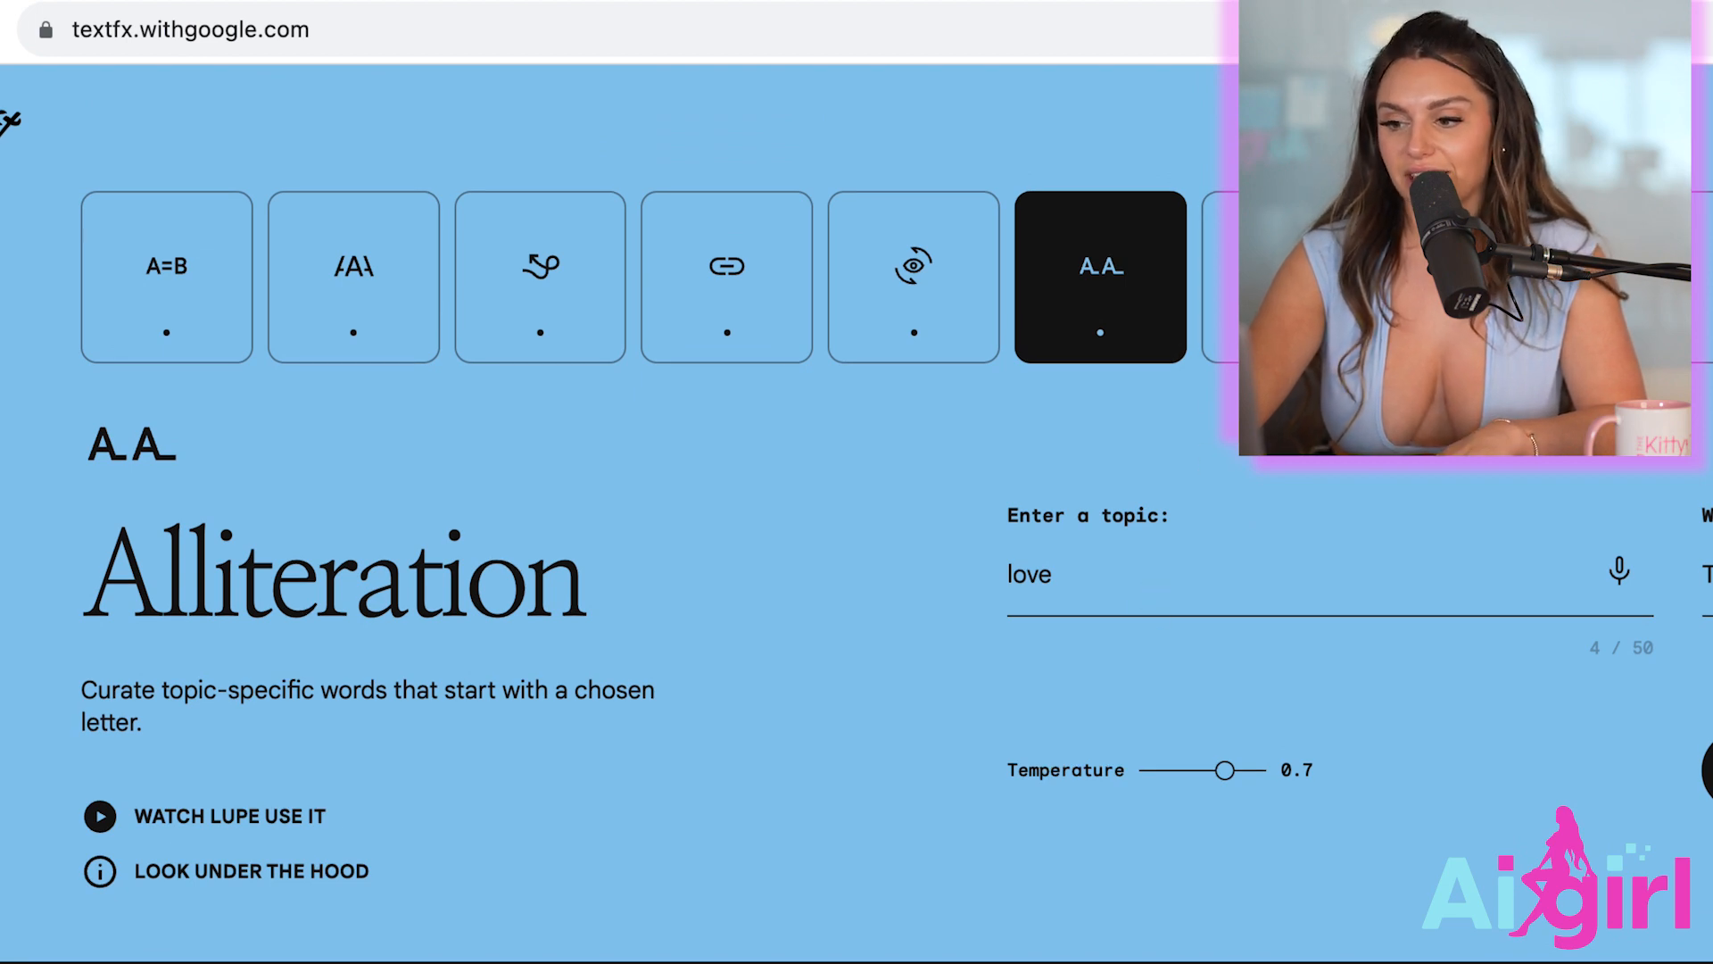
{"action": "left_click", "coordinate": [1287, 277]}
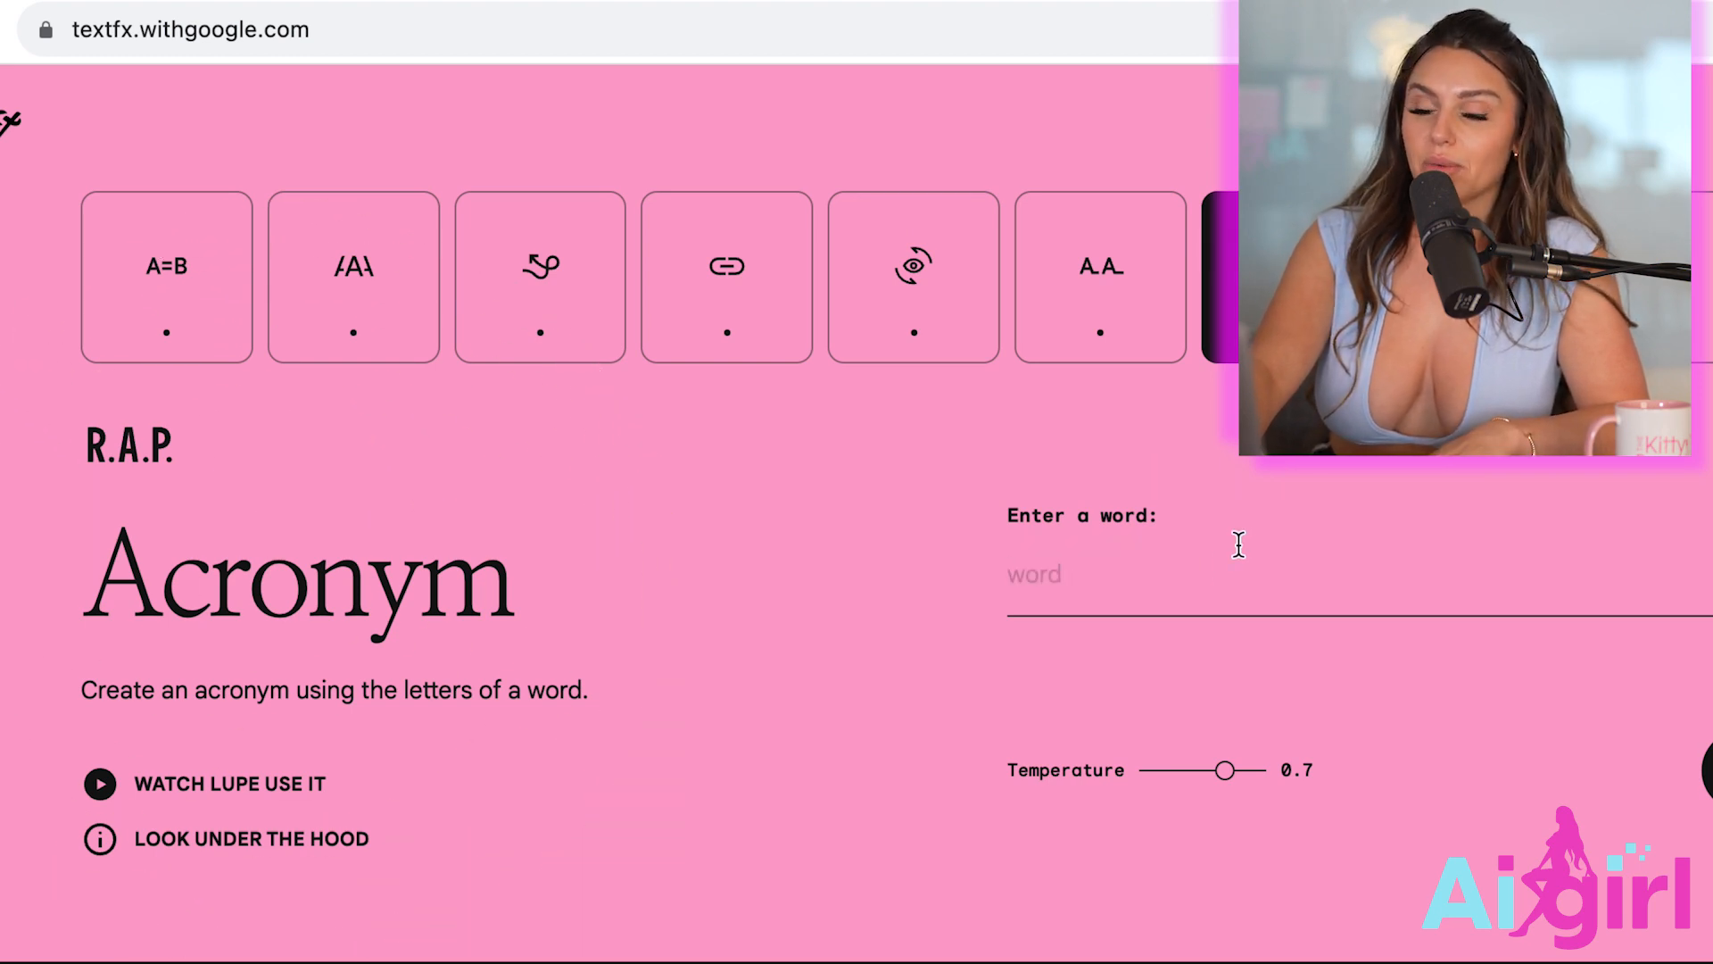
{"action": "type", "text": "alicia"}
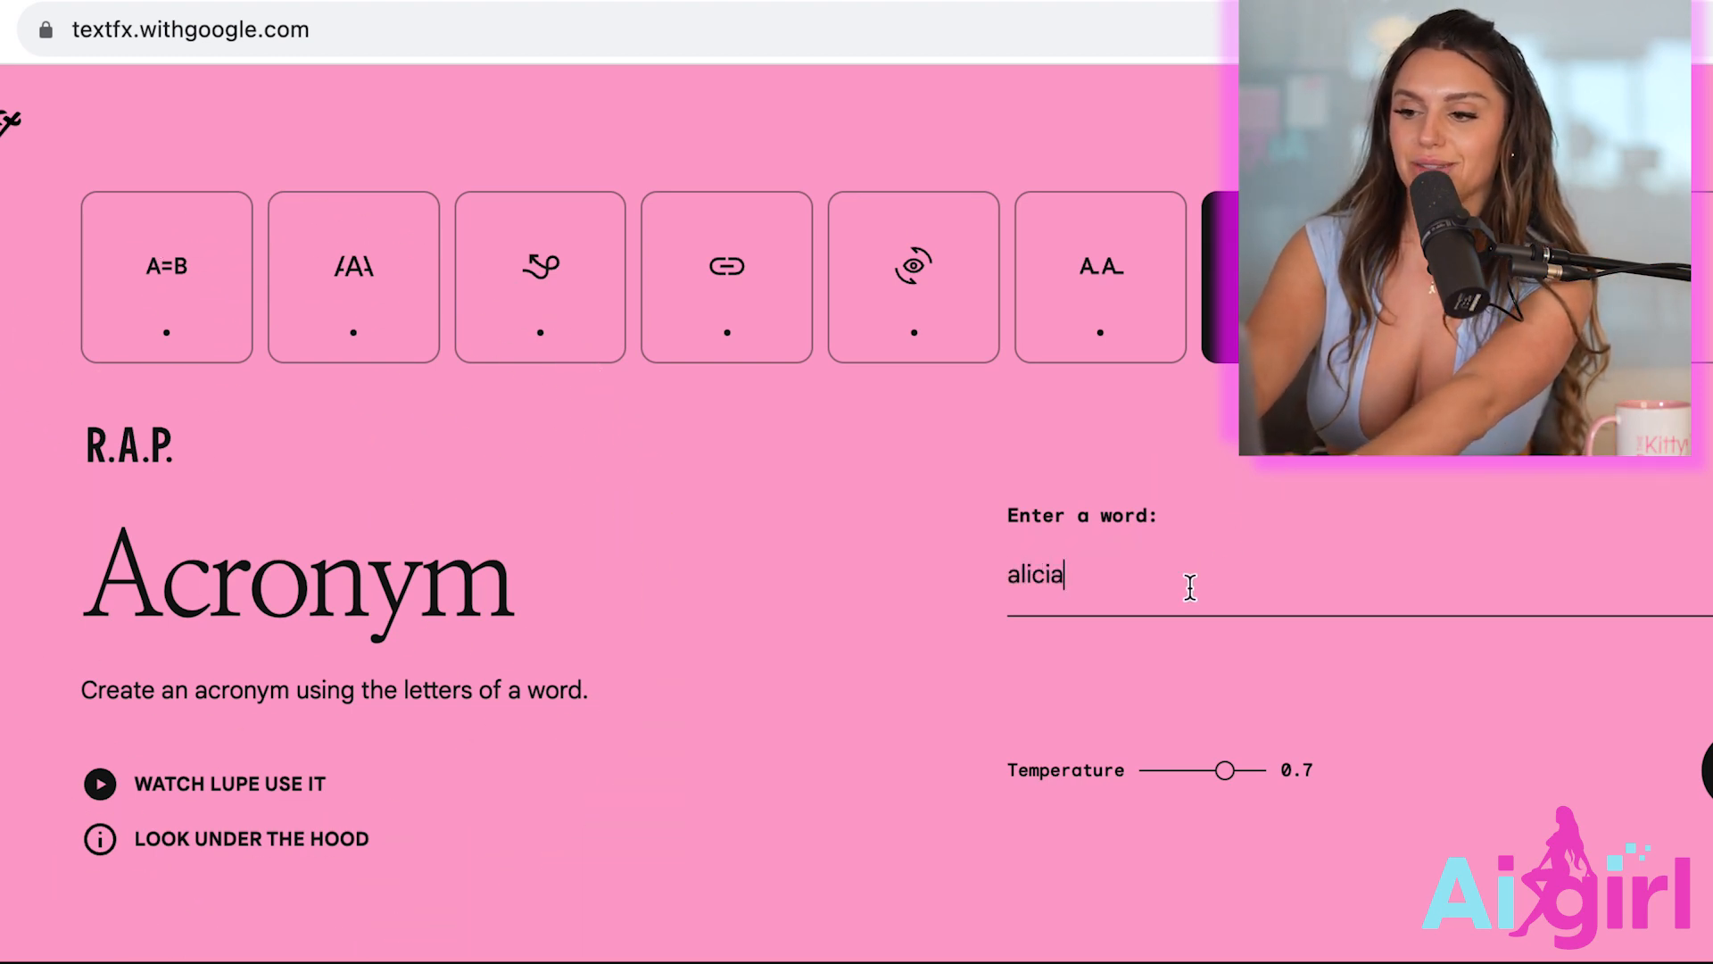
{"action": "key", "text": "Return"}
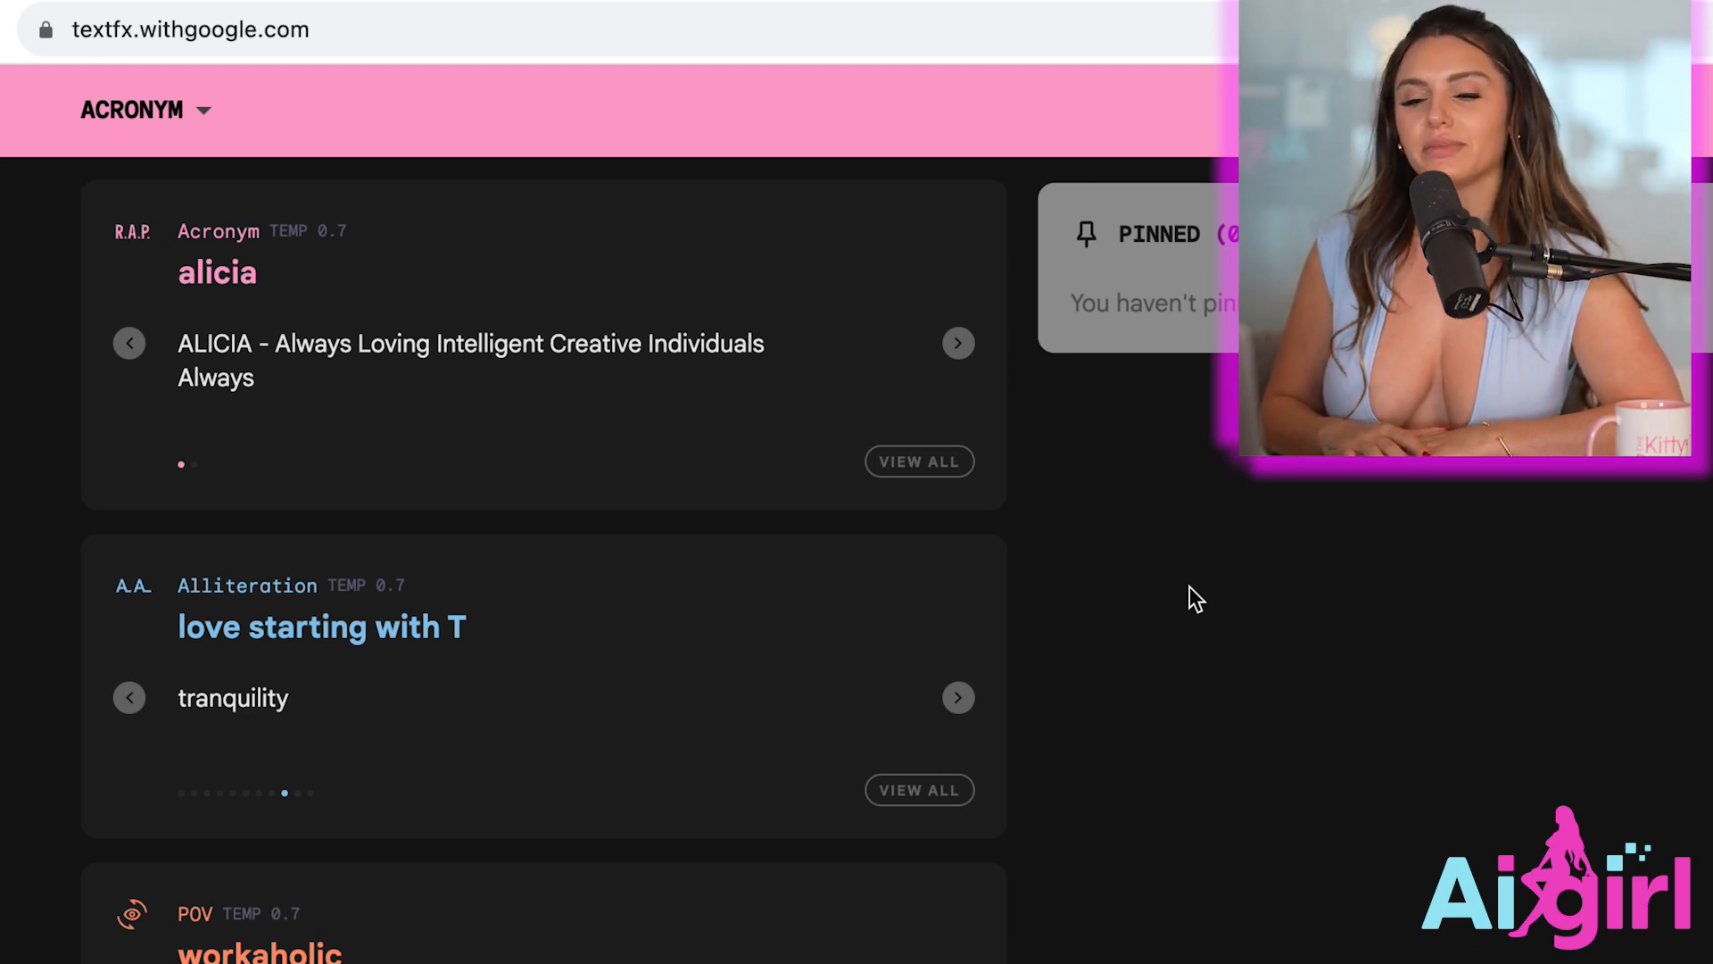
Run the Acronym tool again on the same first name to get a second set of acronyms.
{"action": "mouse_move", "coordinate": [775, 302]}
{"action": "scroll", "coordinate": [800, 441], "scroll_direction": "up", "scroll_amount": 7}
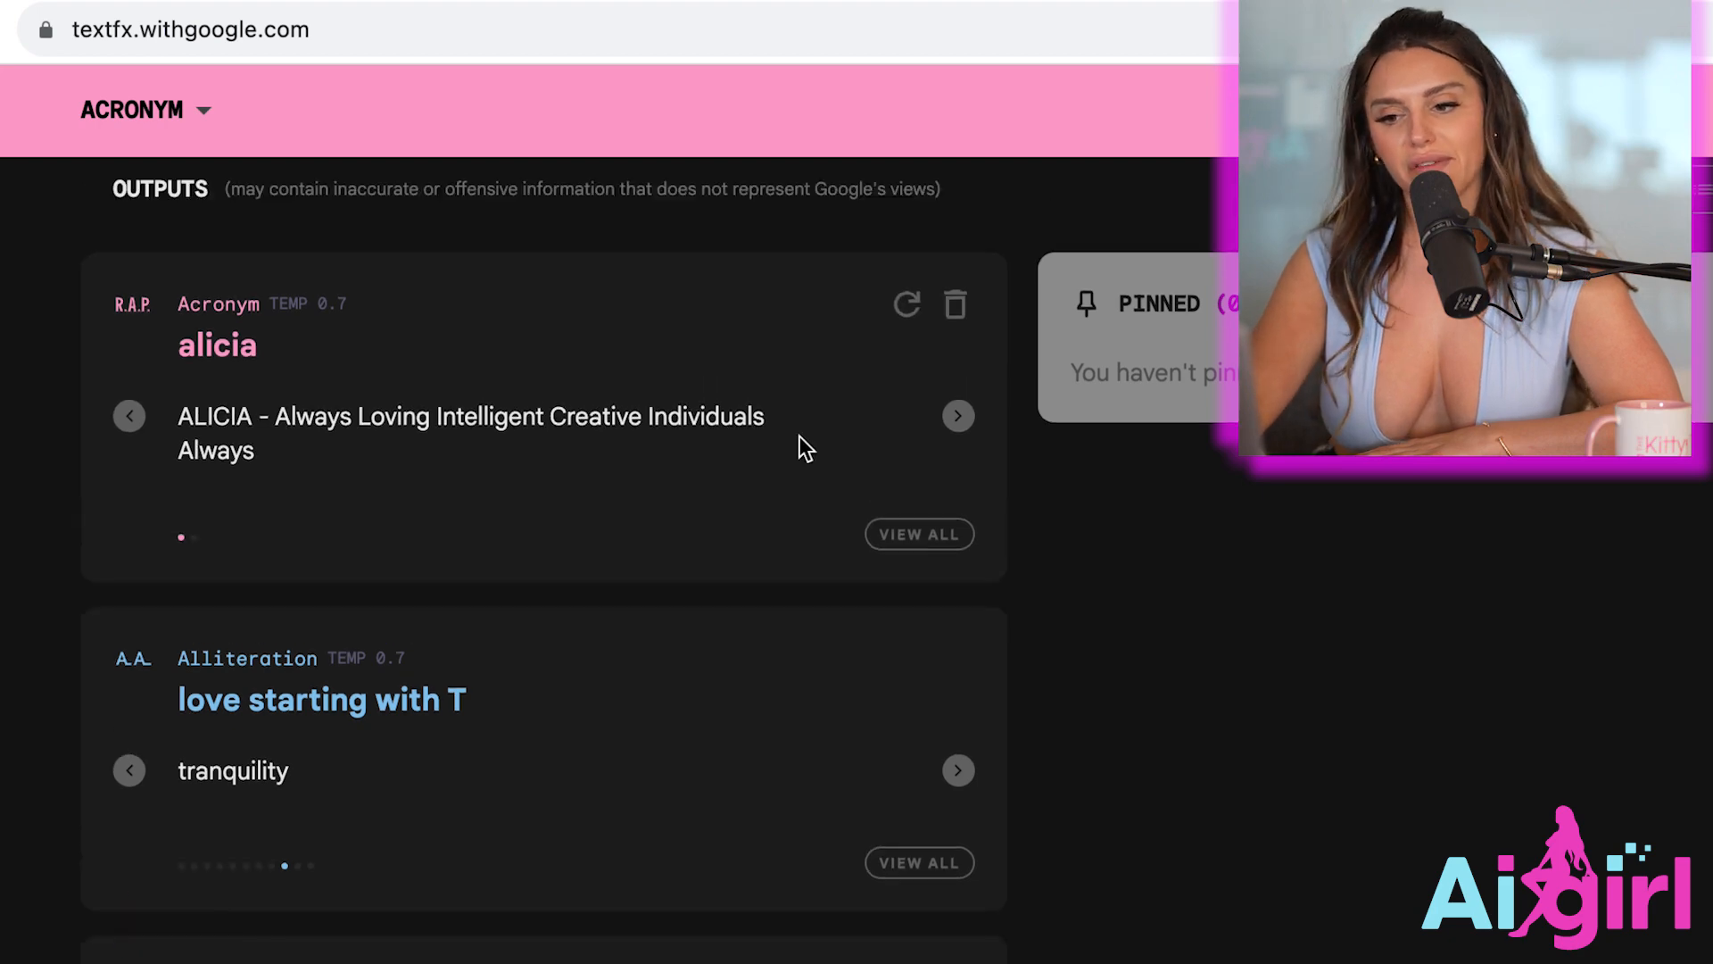
{"action": "key", "text": "Return"}
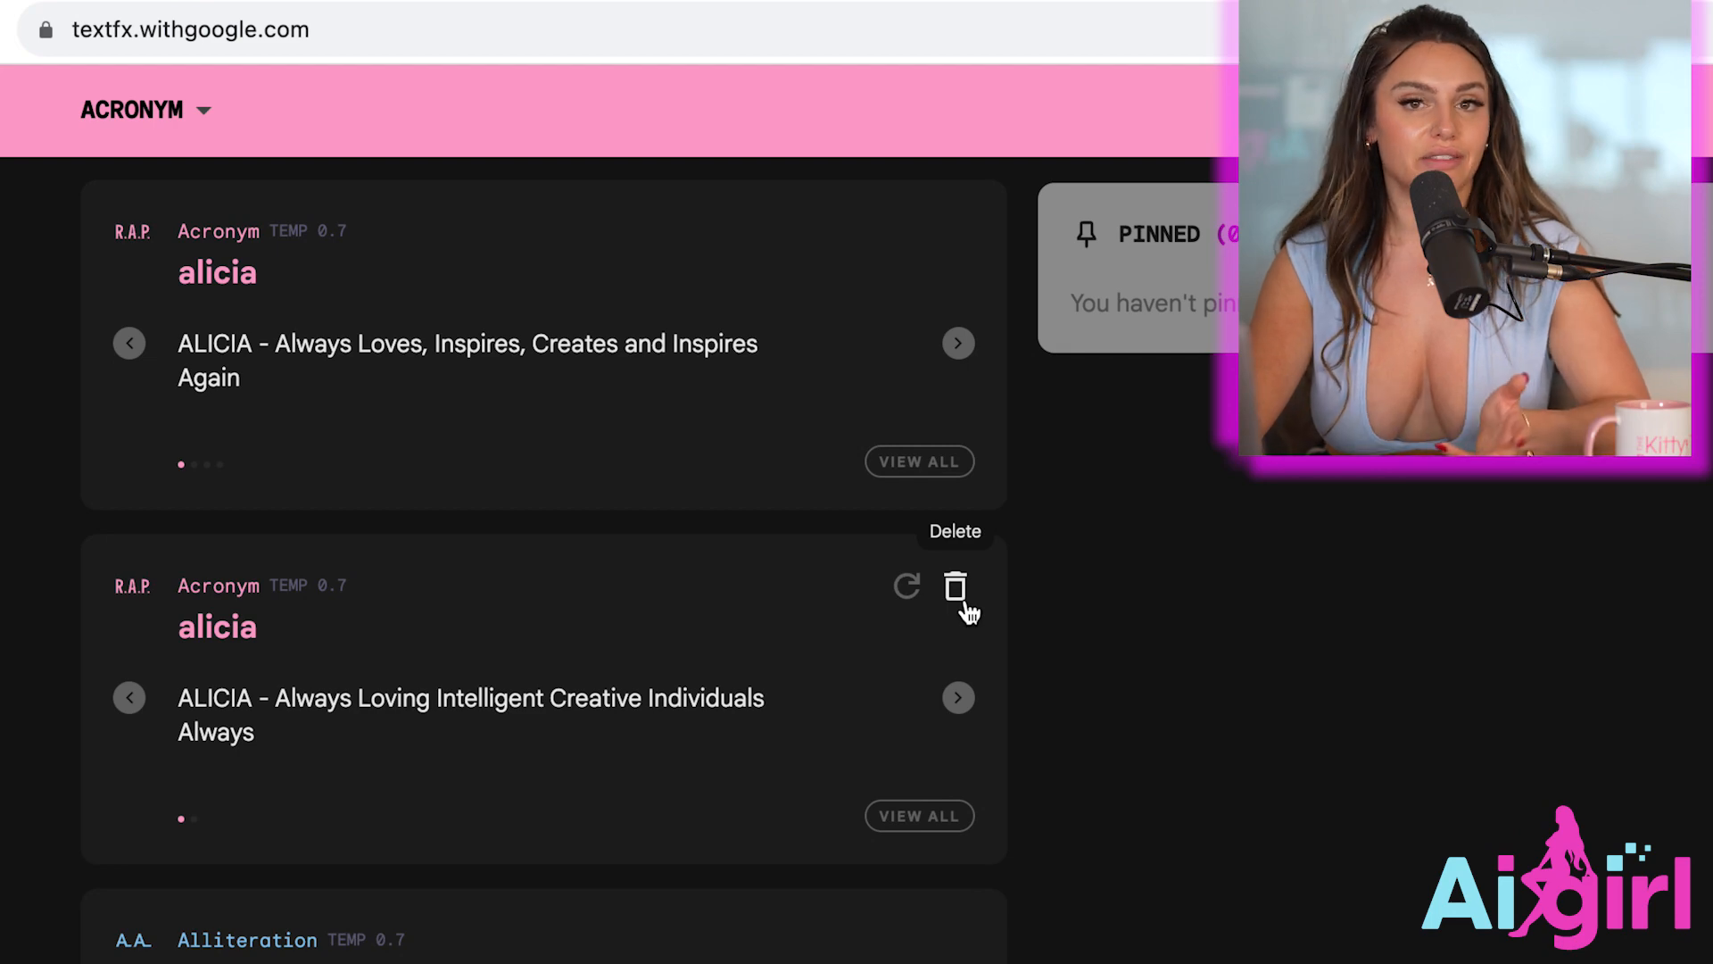
Switch to the Fuse tool and read its under-the-hood explanation, including the preamble, prefixes and examples table.
{"action": "scroll", "coordinate": [965, 611], "scroll_direction": "up", "scroll_amount": 10}
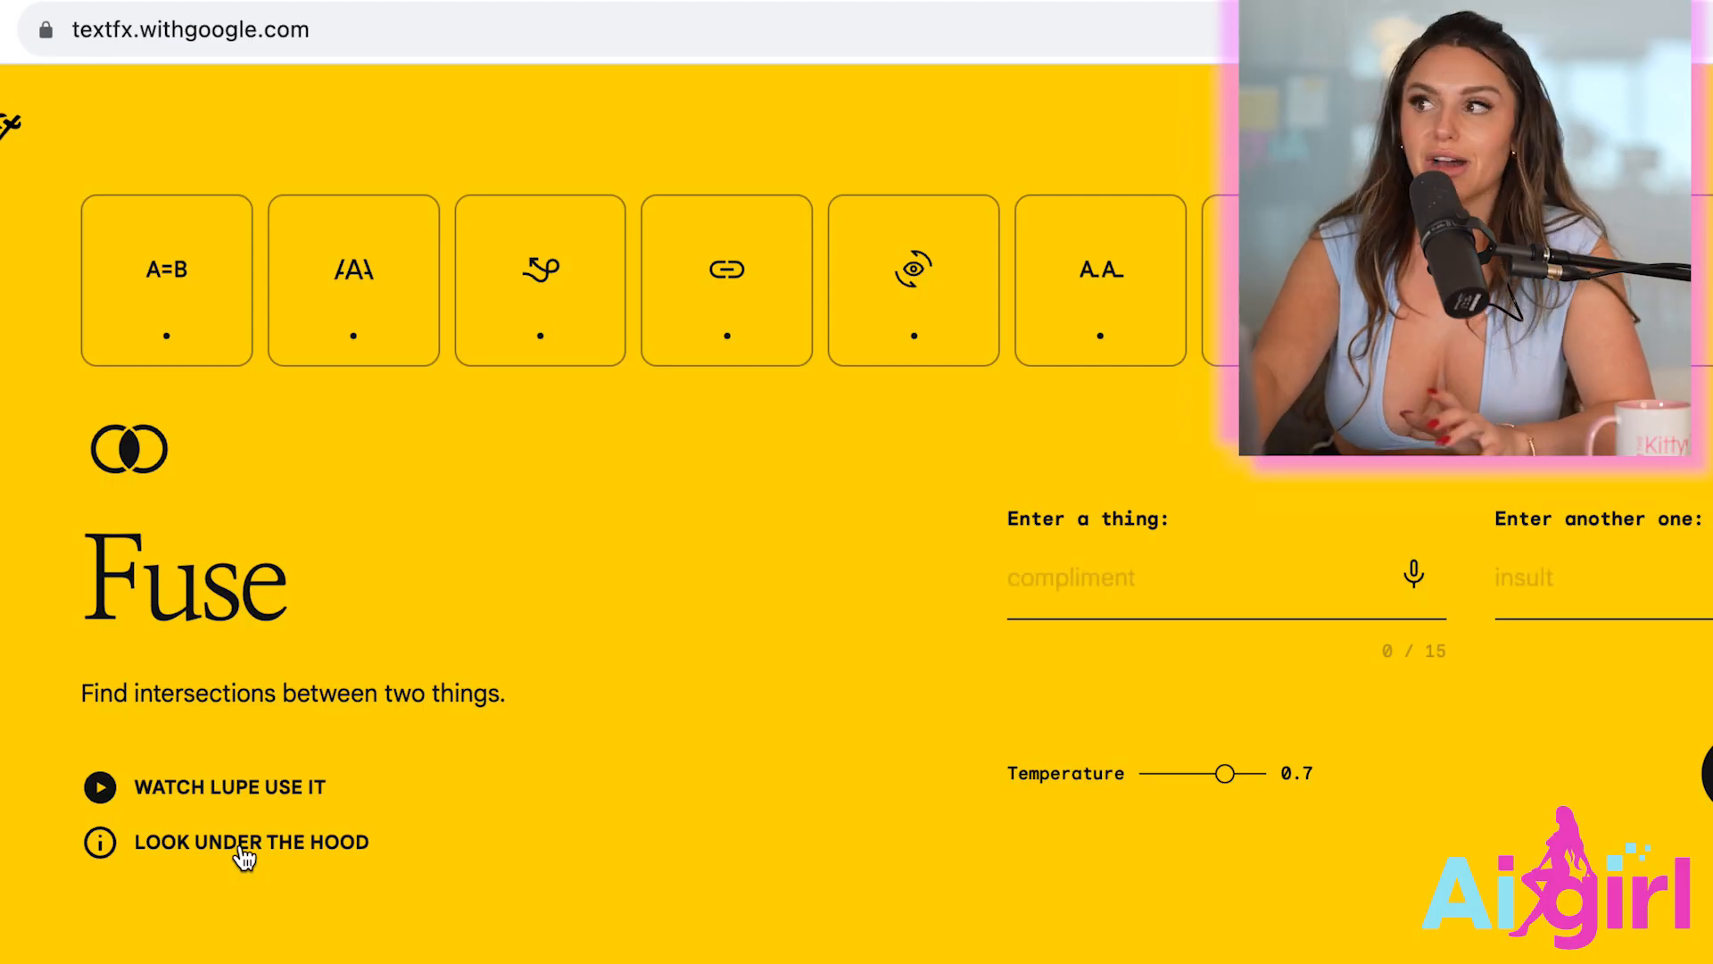
{"action": "left_click", "coordinate": [241, 855]}
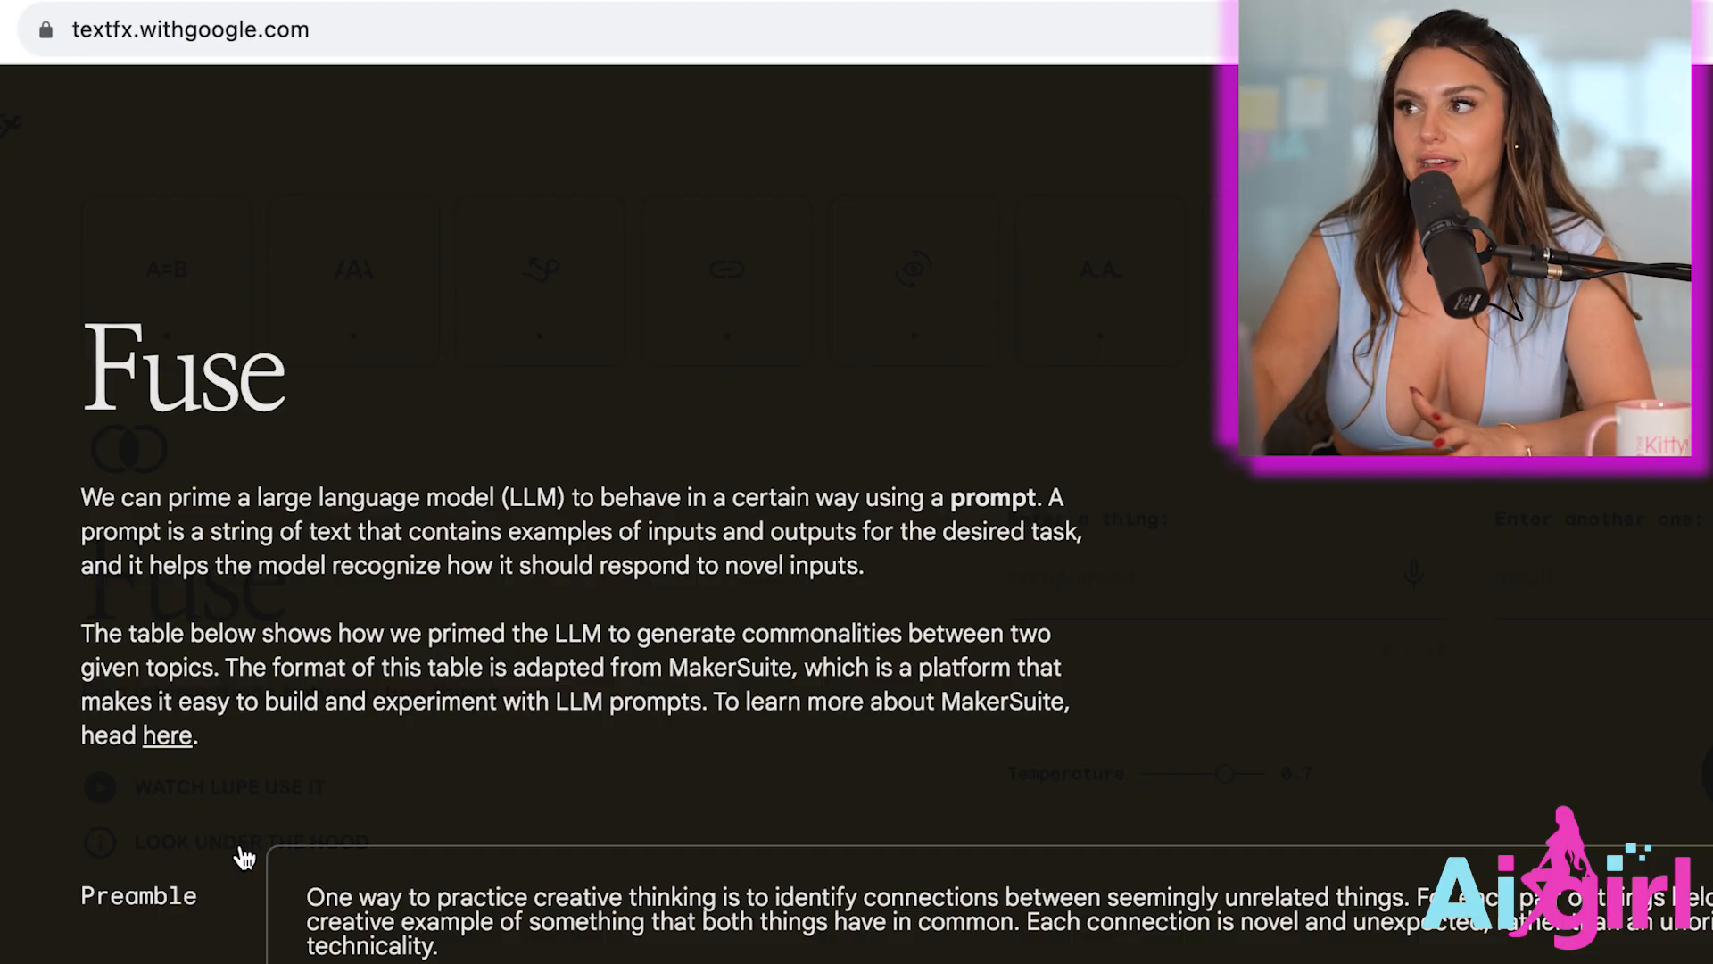
{"action": "scroll", "coordinate": [712, 644], "scroll_direction": "down", "scroll_amount": 3}
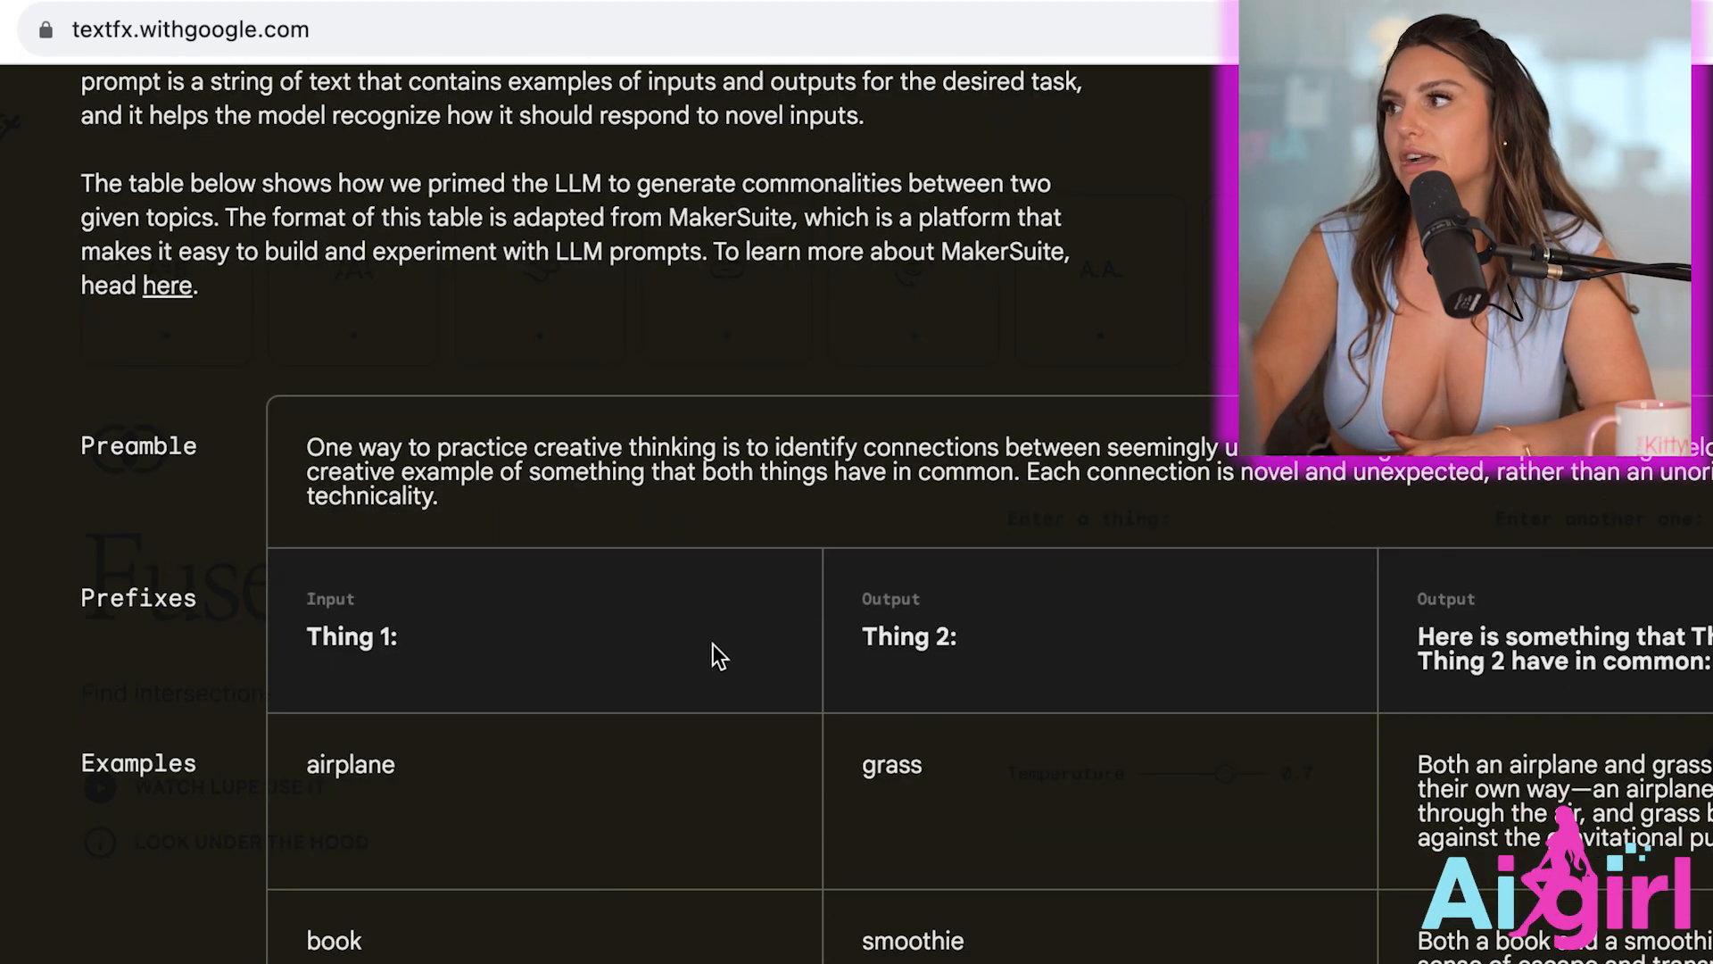
{"action": "scroll", "coordinate": [996, 662], "scroll_direction": "down", "scroll_amount": 2}
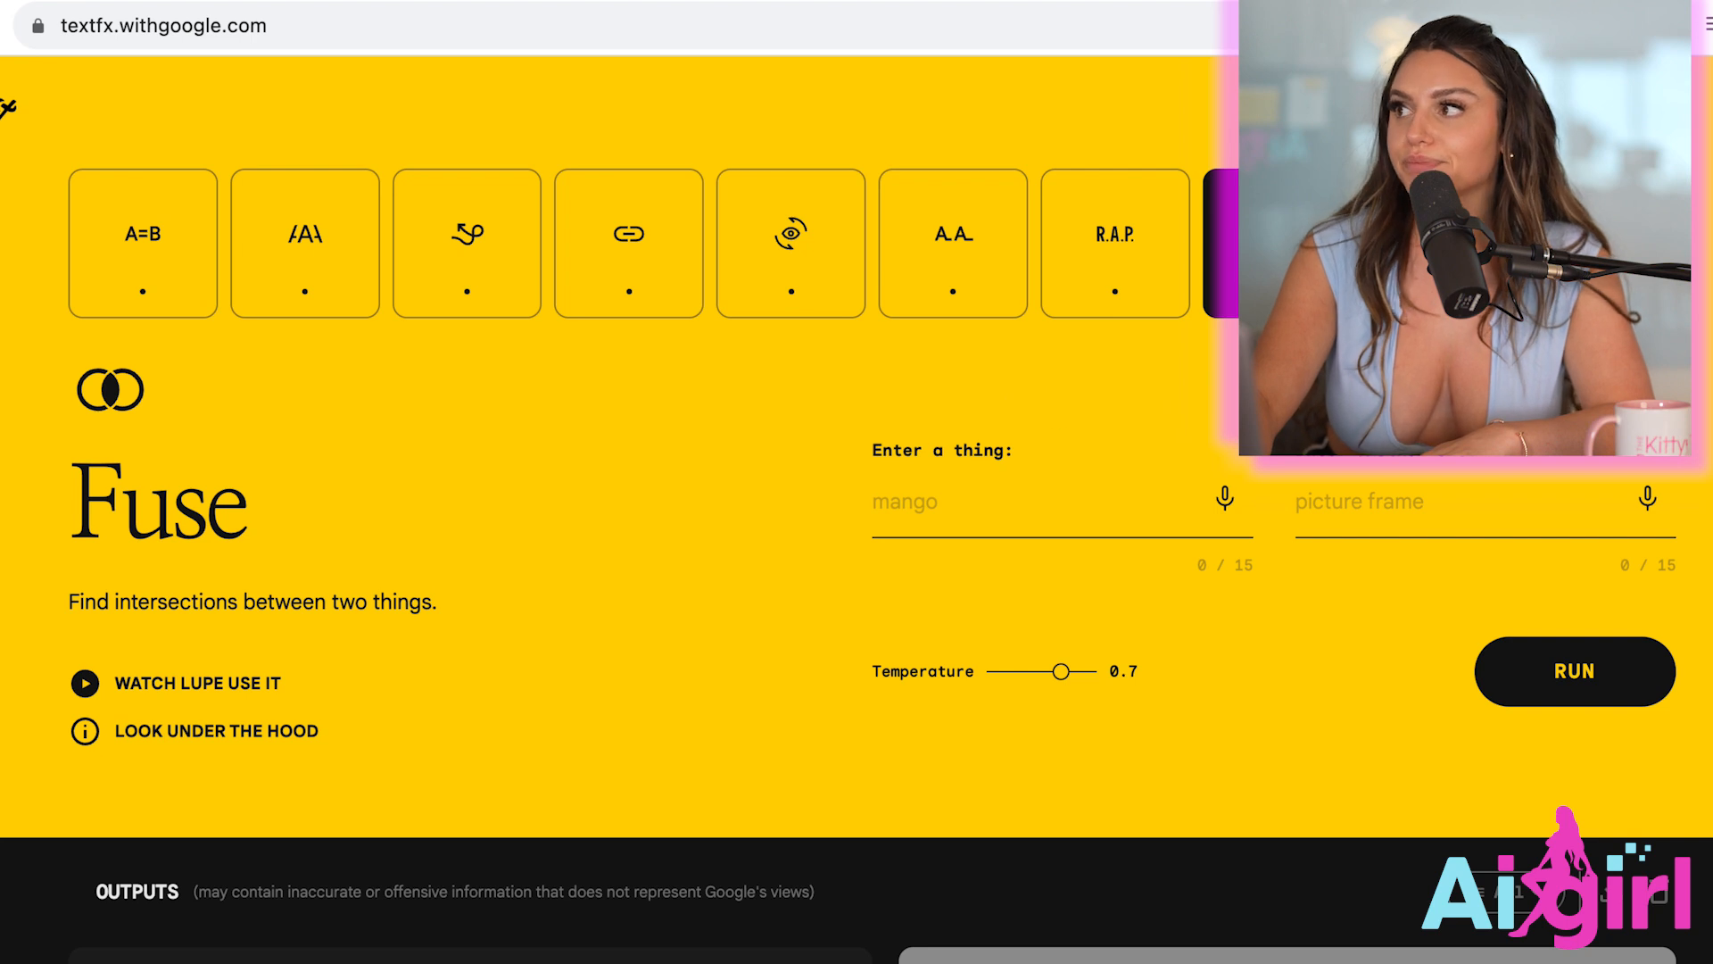
Enter "love" and "democracy" as the two things in Fuse and generate their intersections.
{"action": "left_click", "coordinate": [1084, 483]}
{"action": "type", "text": "love"}
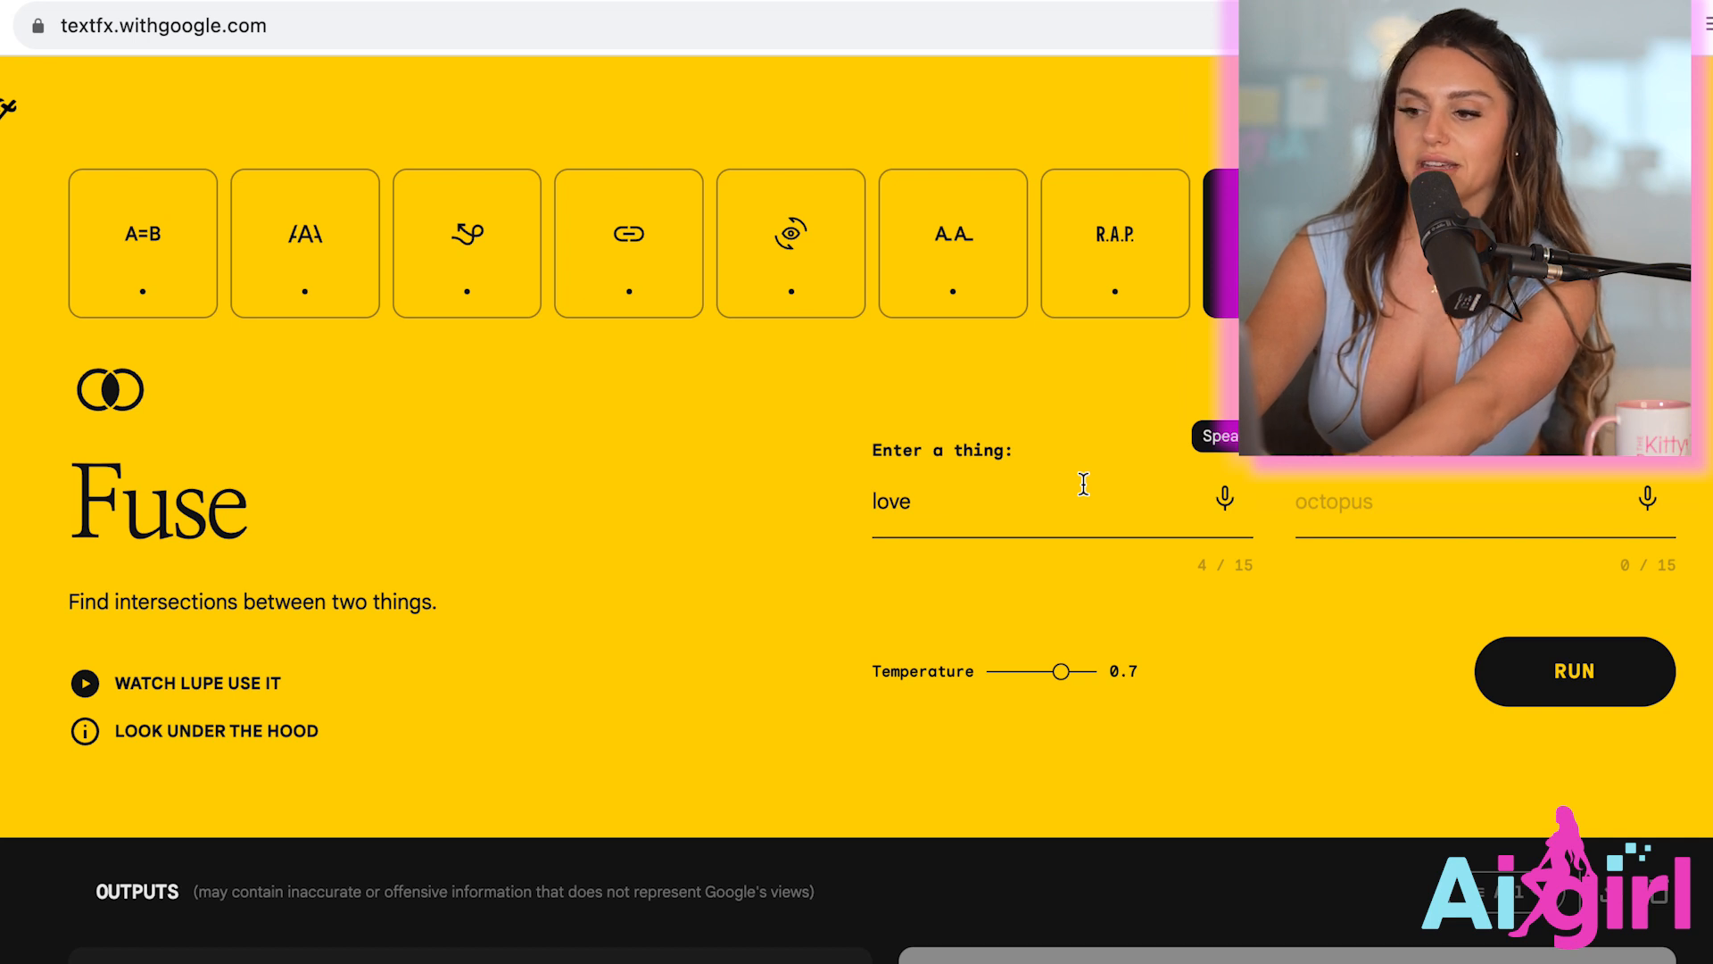
{"action": "left_click", "coordinate": [1392, 493]}
{"action": "type", "text": "democracy"}
{"action": "left_click", "coordinate": [1508, 669]}
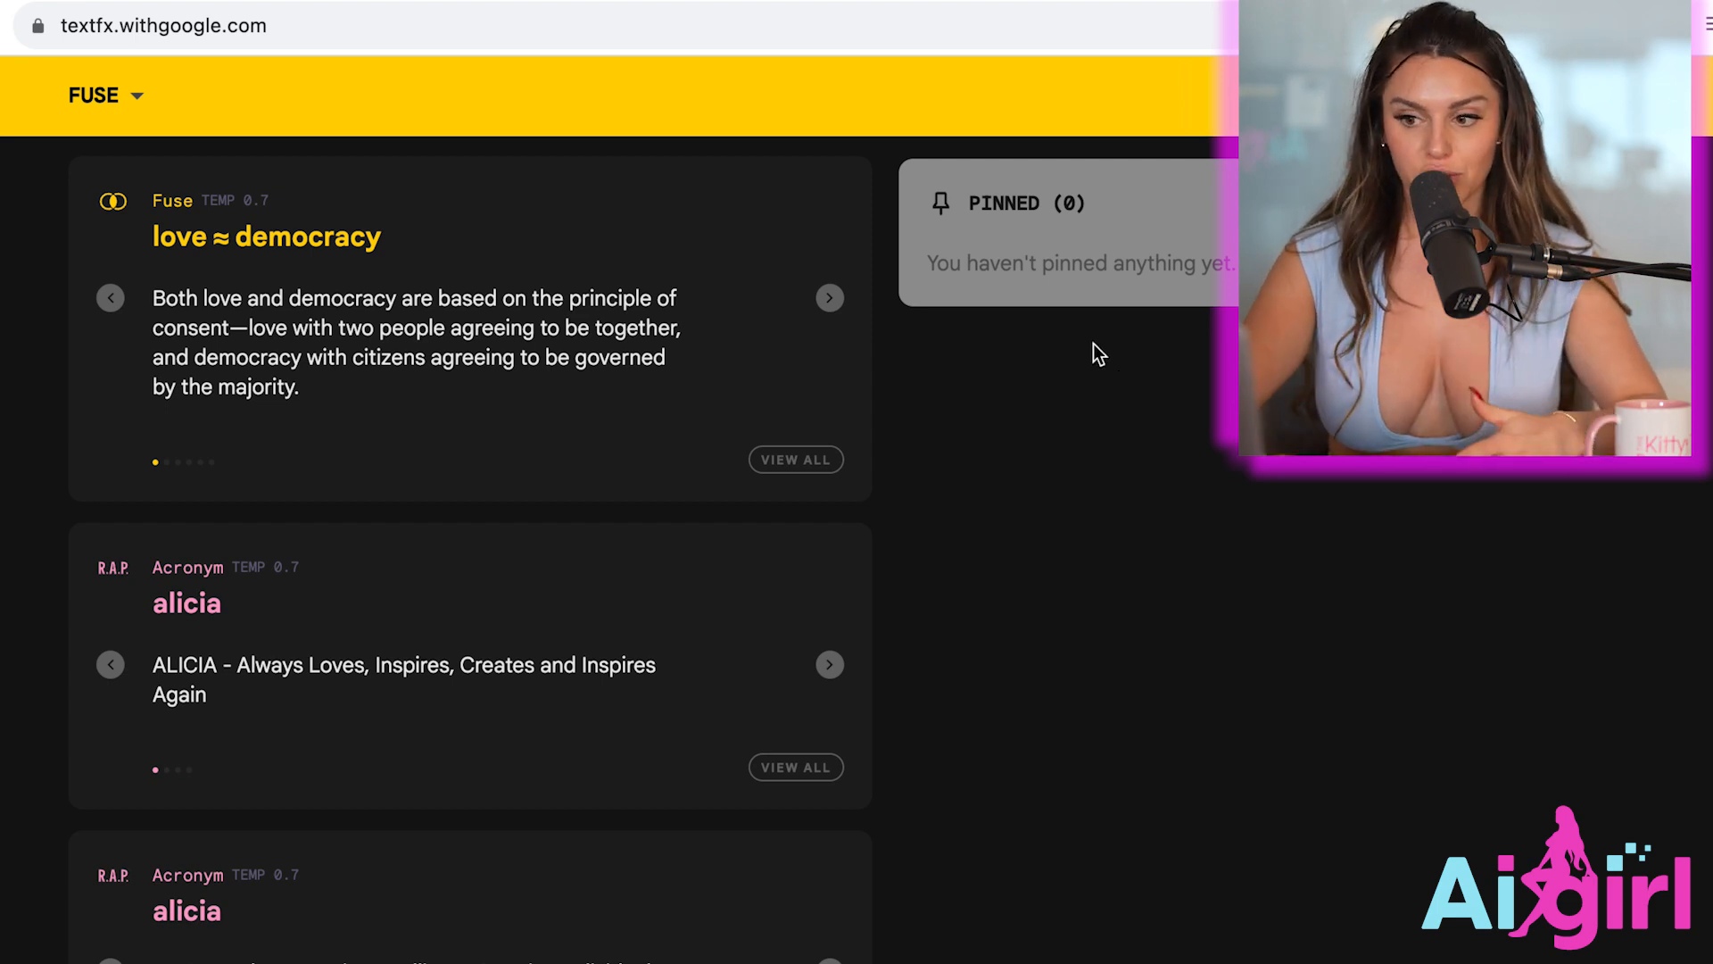
Browse the intersections generated for love and democracy up to the fifth result.
{"action": "left_click", "coordinate": [829, 300]}
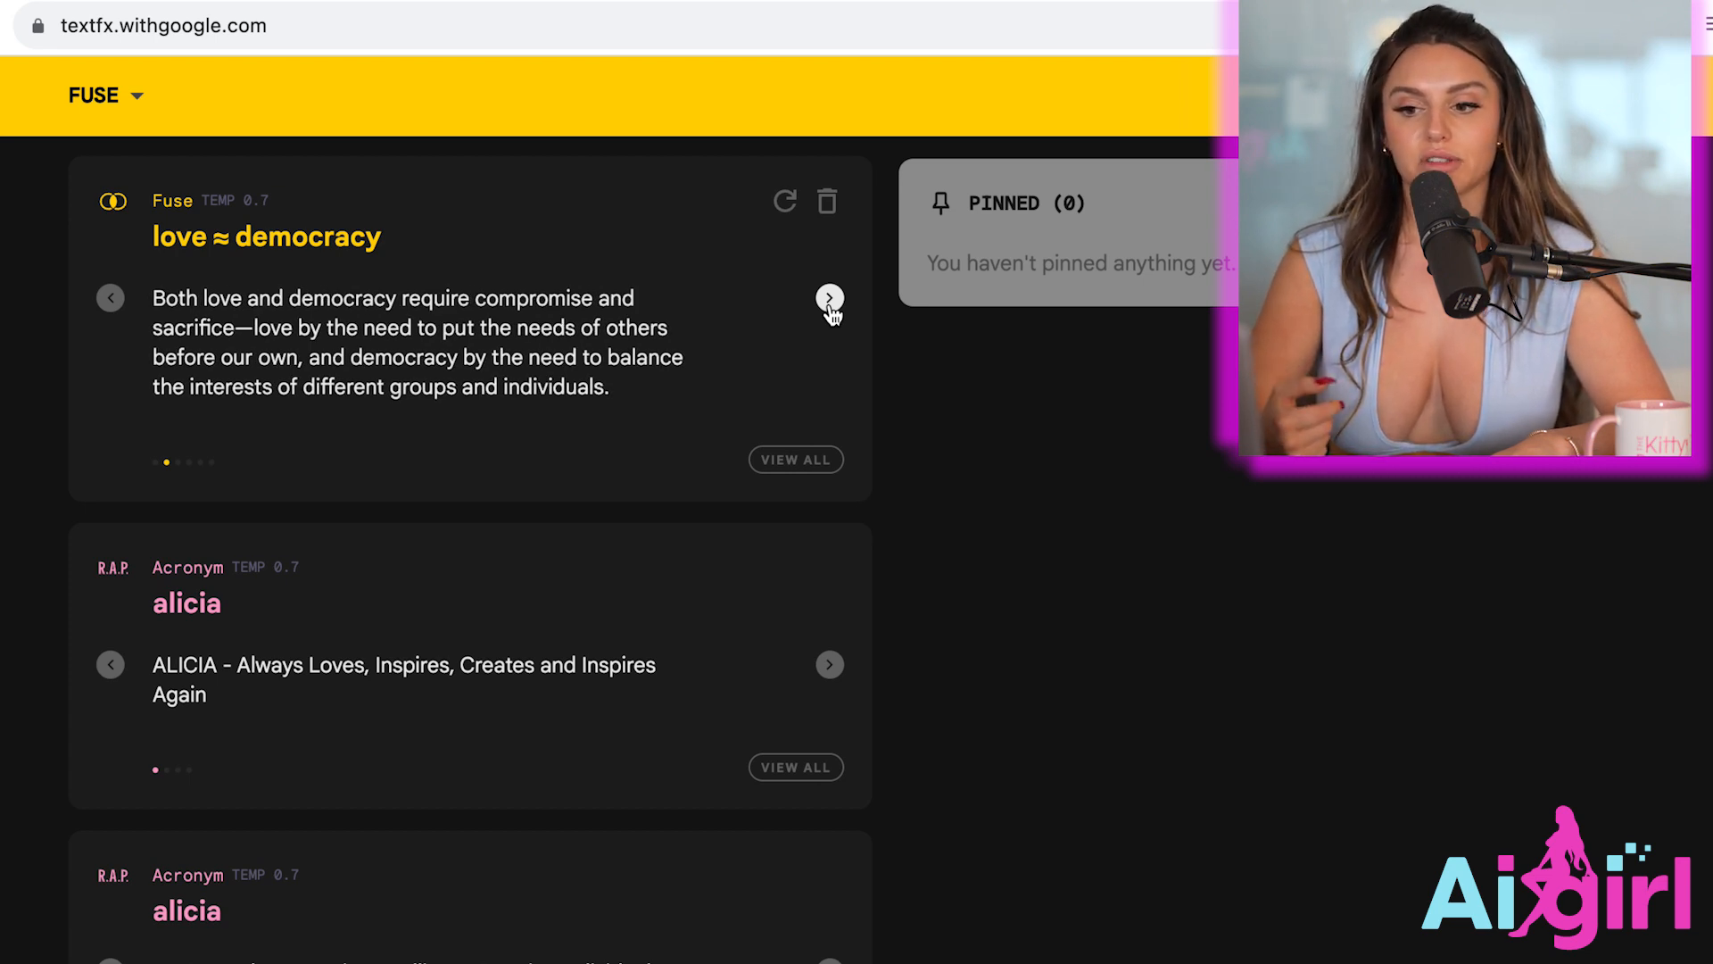
{"action": "left_click", "coordinate": [829, 300]}
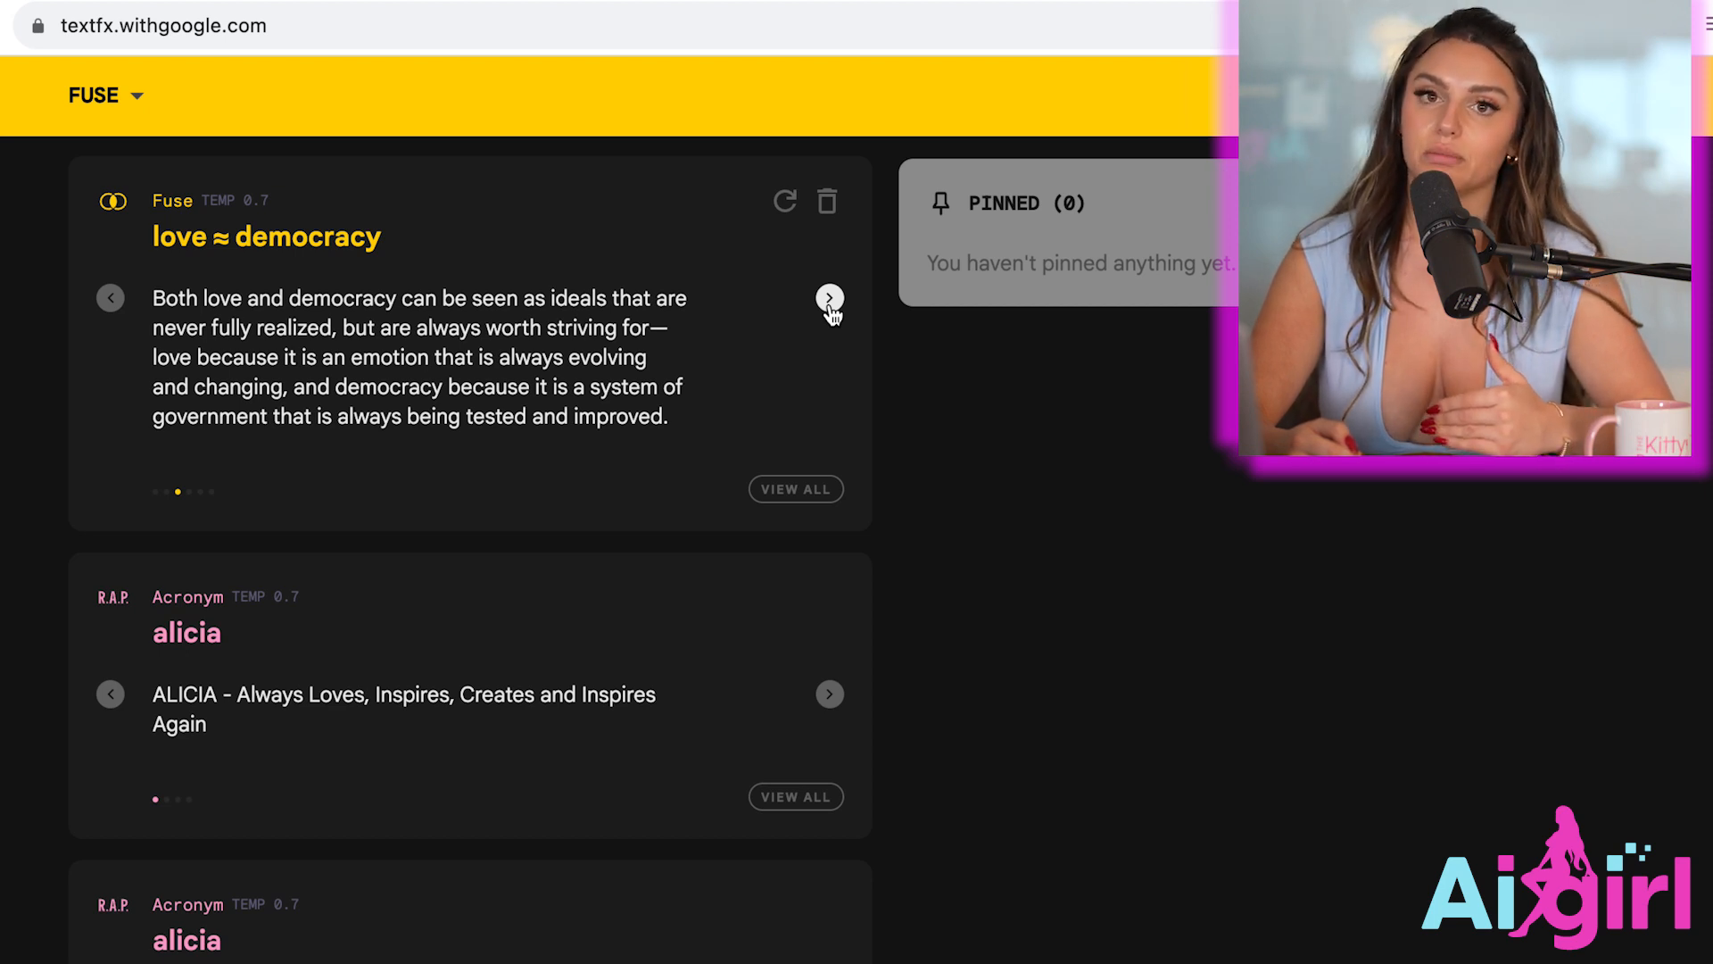
{"action": "left_click", "coordinate": [829, 301]}
{"action": "left_click", "coordinate": [829, 302]}
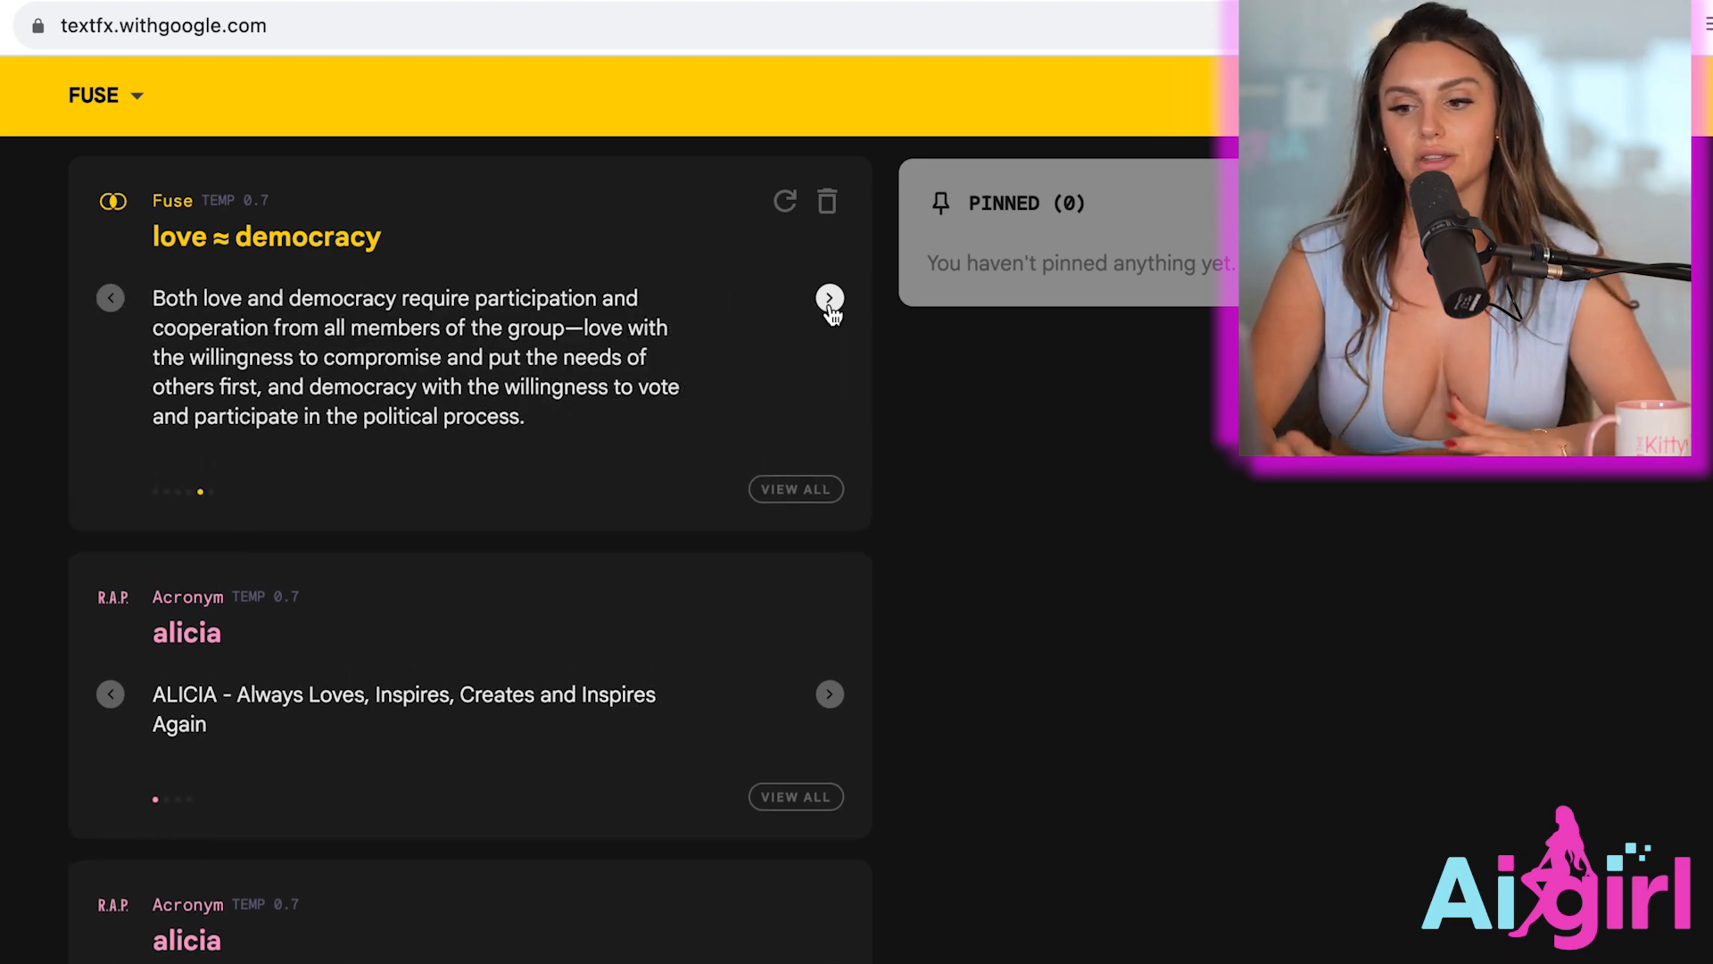
Switch to the Scene tool and generate sensory details for the scene "A talking dog".
{"action": "scroll", "coordinate": [778, 473], "scroll_direction": "up", "scroll_amount": 10}
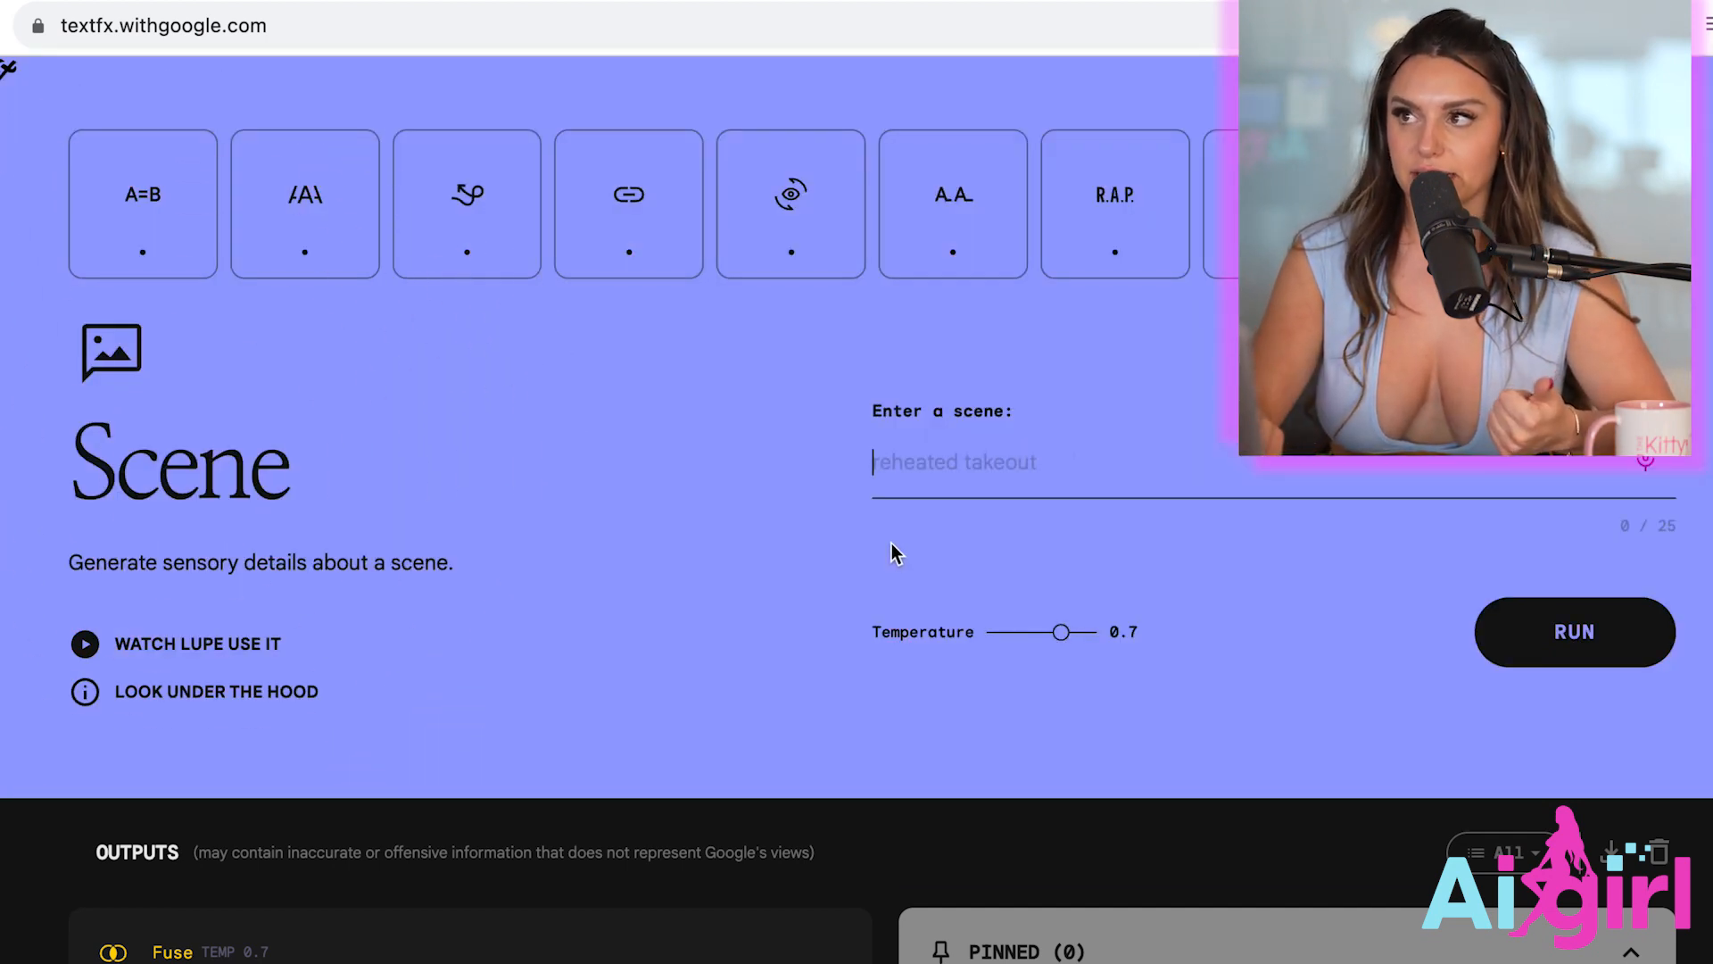
{"action": "left_click", "coordinate": [946, 464]}
{"action": "type", "text": "A talking dog"}
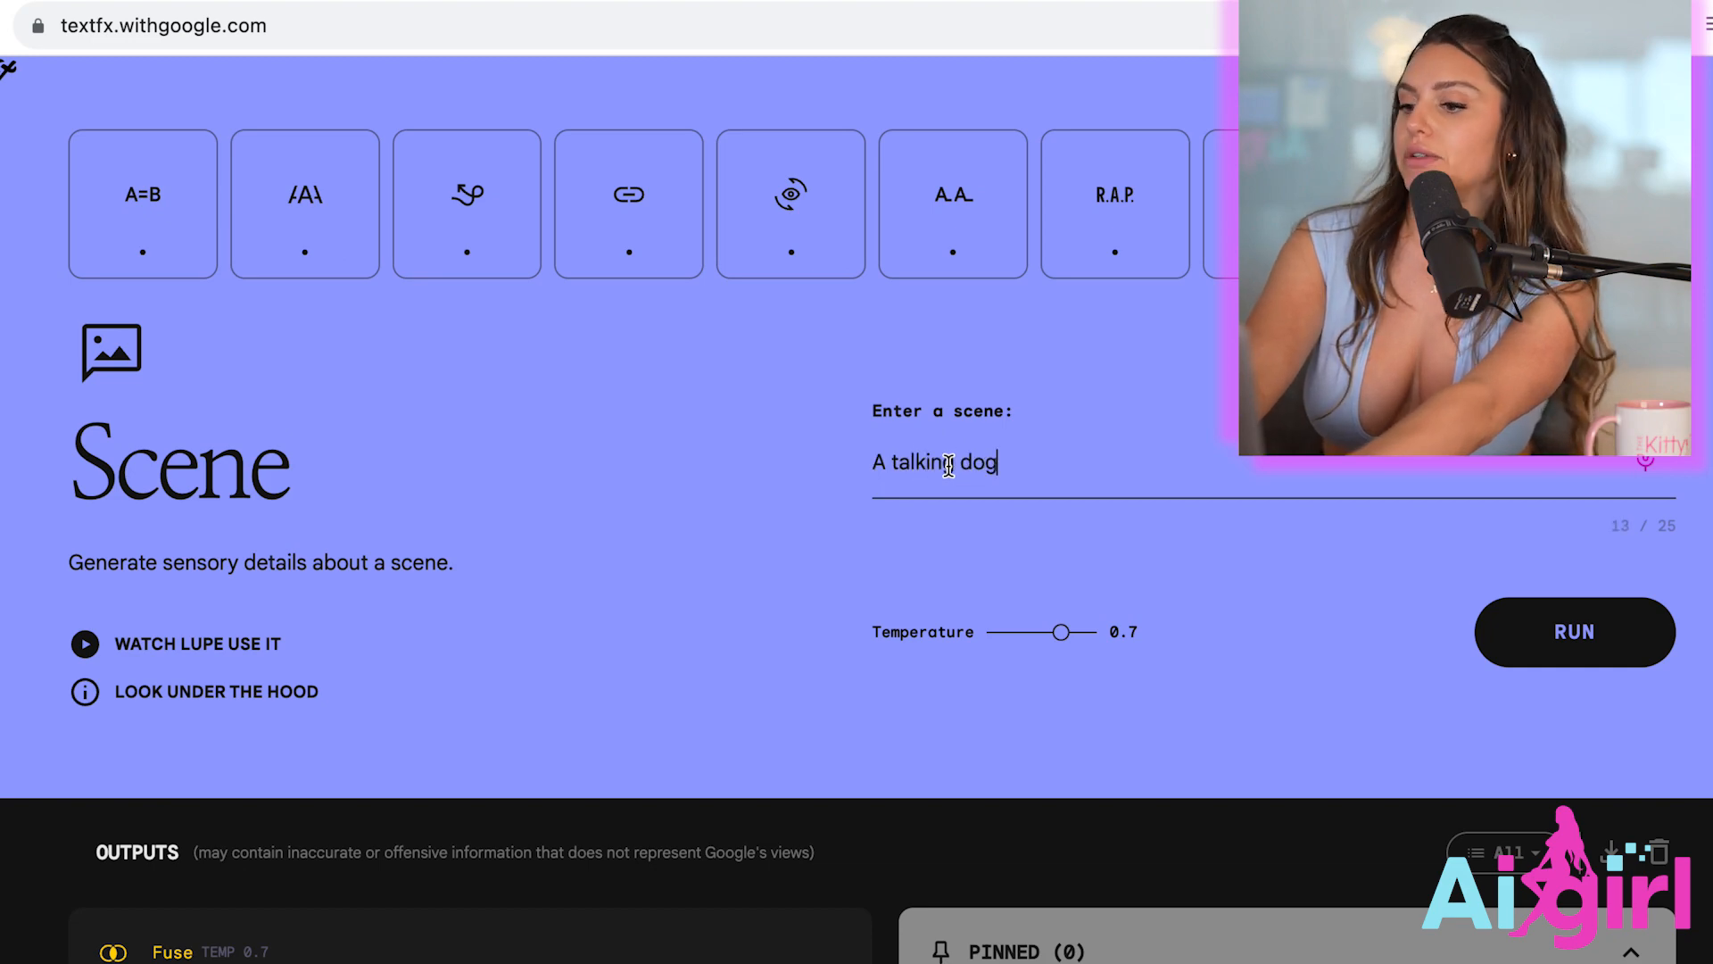
{"action": "key", "text": "Return"}
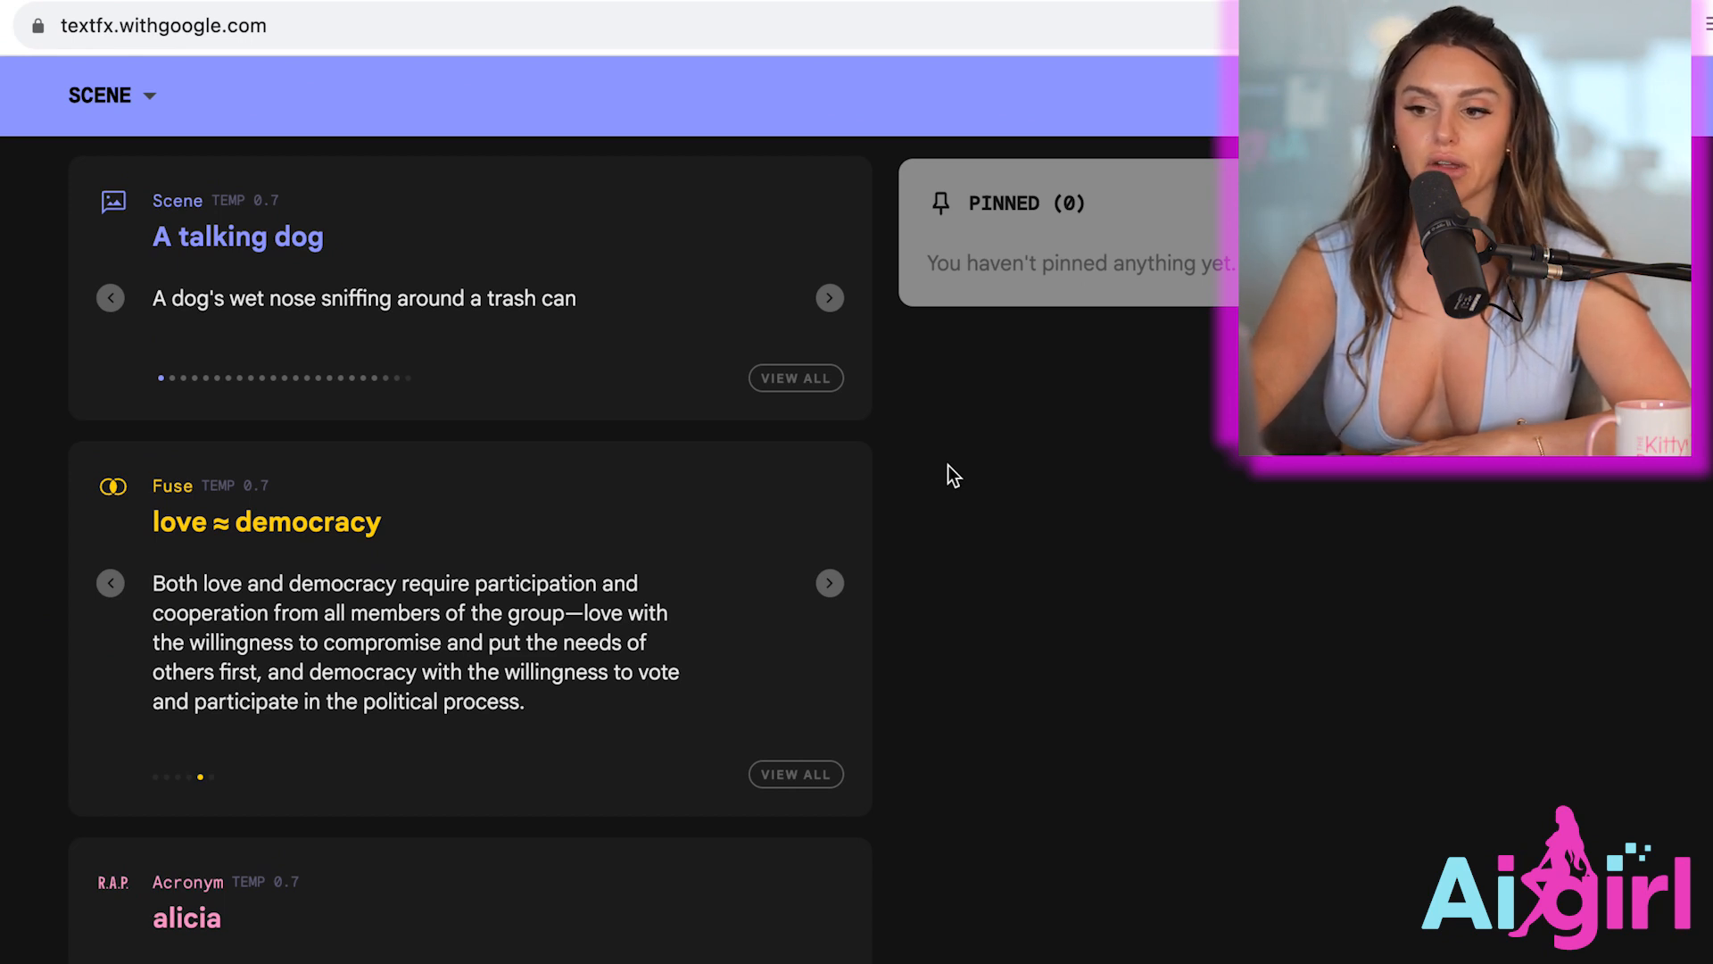
Browse the sensory details generated for "A talking dog" up to the third result.
{"action": "left_click", "coordinate": [829, 300]}
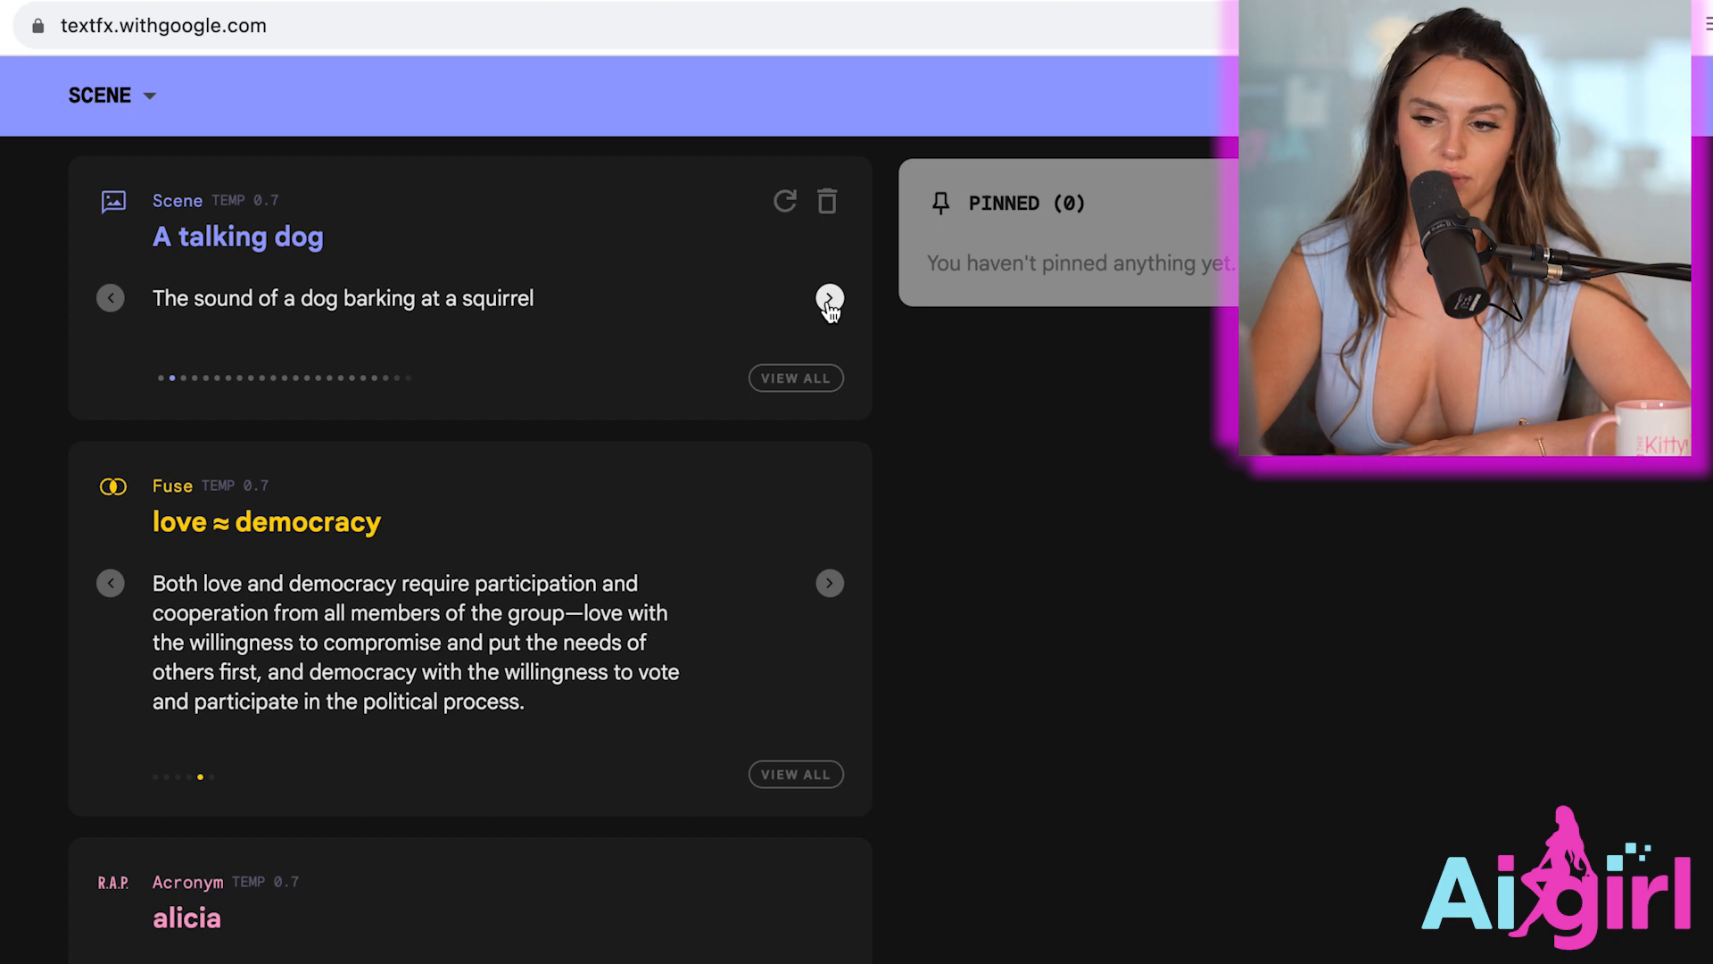
{"action": "scroll", "coordinate": [829, 306], "scroll_direction": "up", "scroll_amount": 2}
{"action": "left_click", "coordinate": [830, 394]}
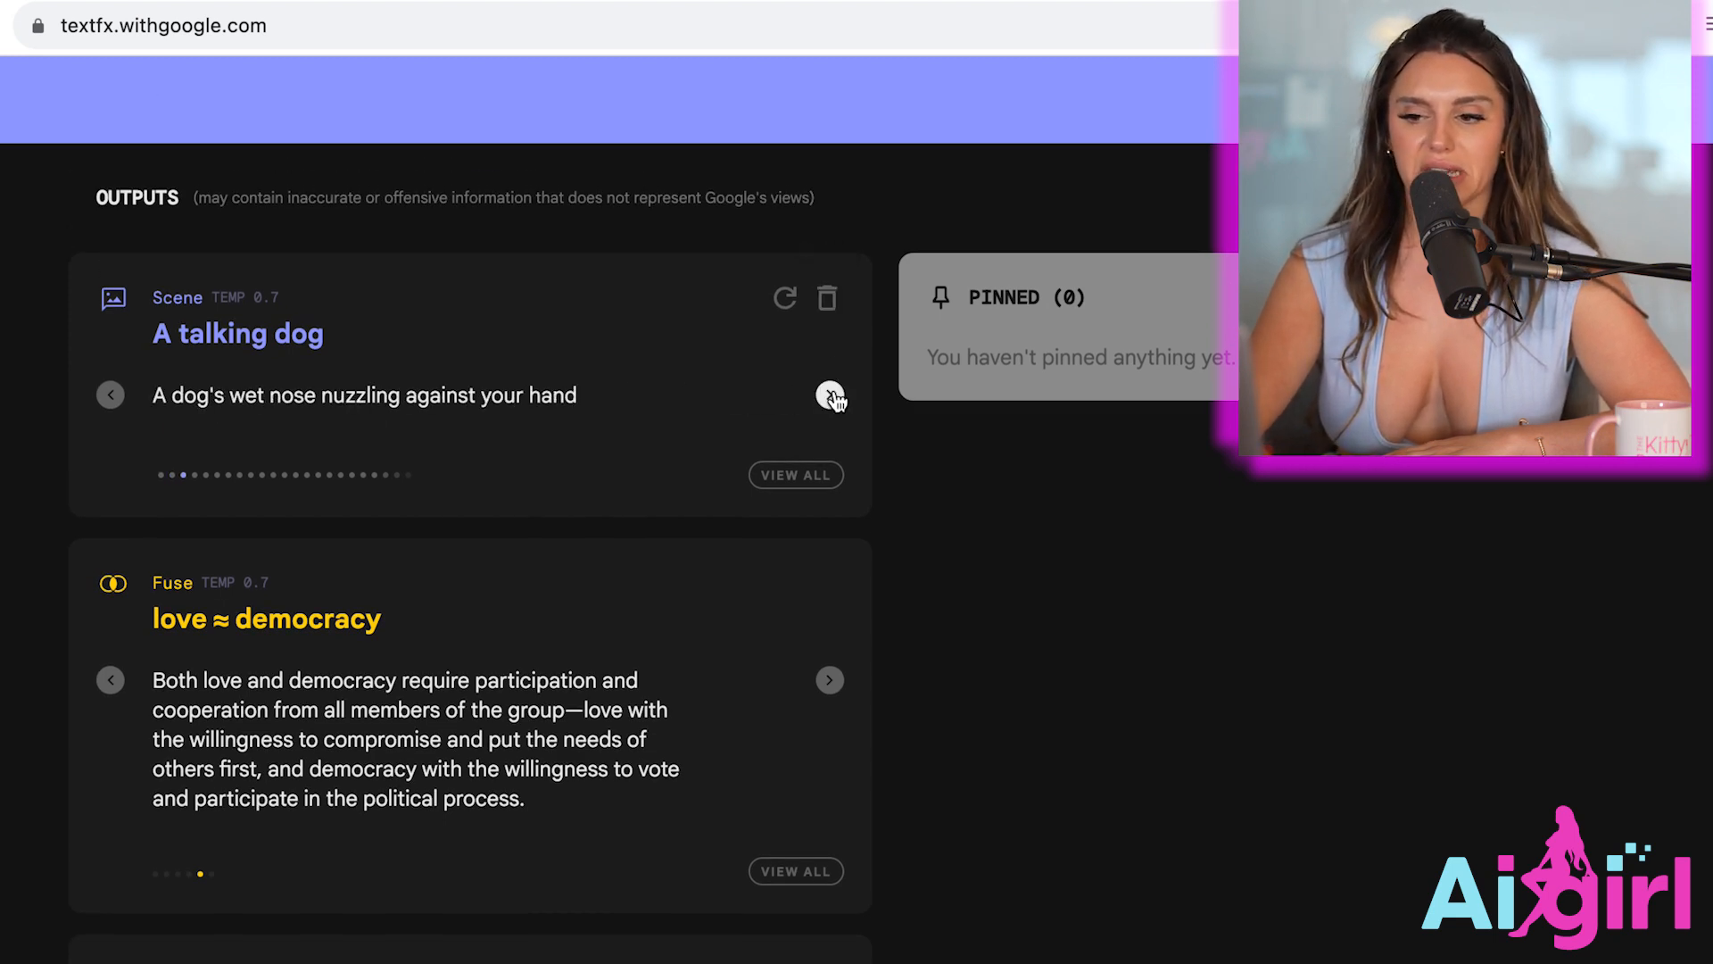
Replace the scene with "a scared dog", generate its sensory details and browse them up to the fourth result.
{"action": "scroll", "coordinate": [833, 396], "scroll_direction": "up", "scroll_amount": 8}
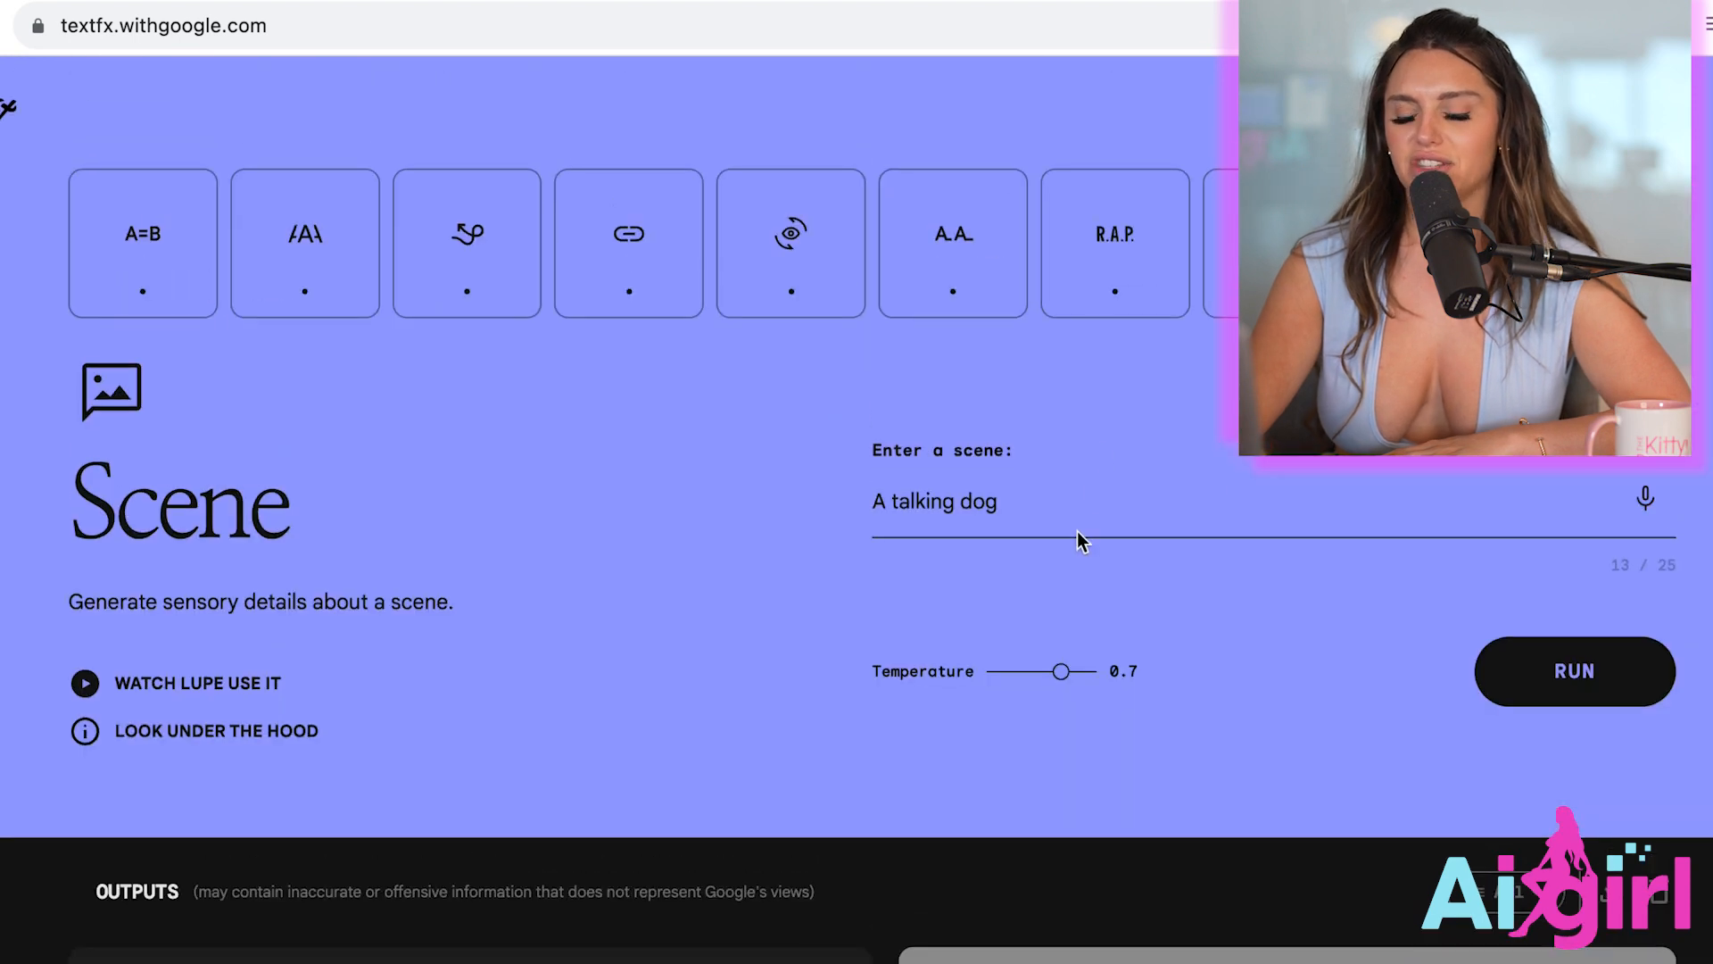
{"action": "left_click_drag", "start_coordinate": [1090, 508], "coordinate": [590, 456]}
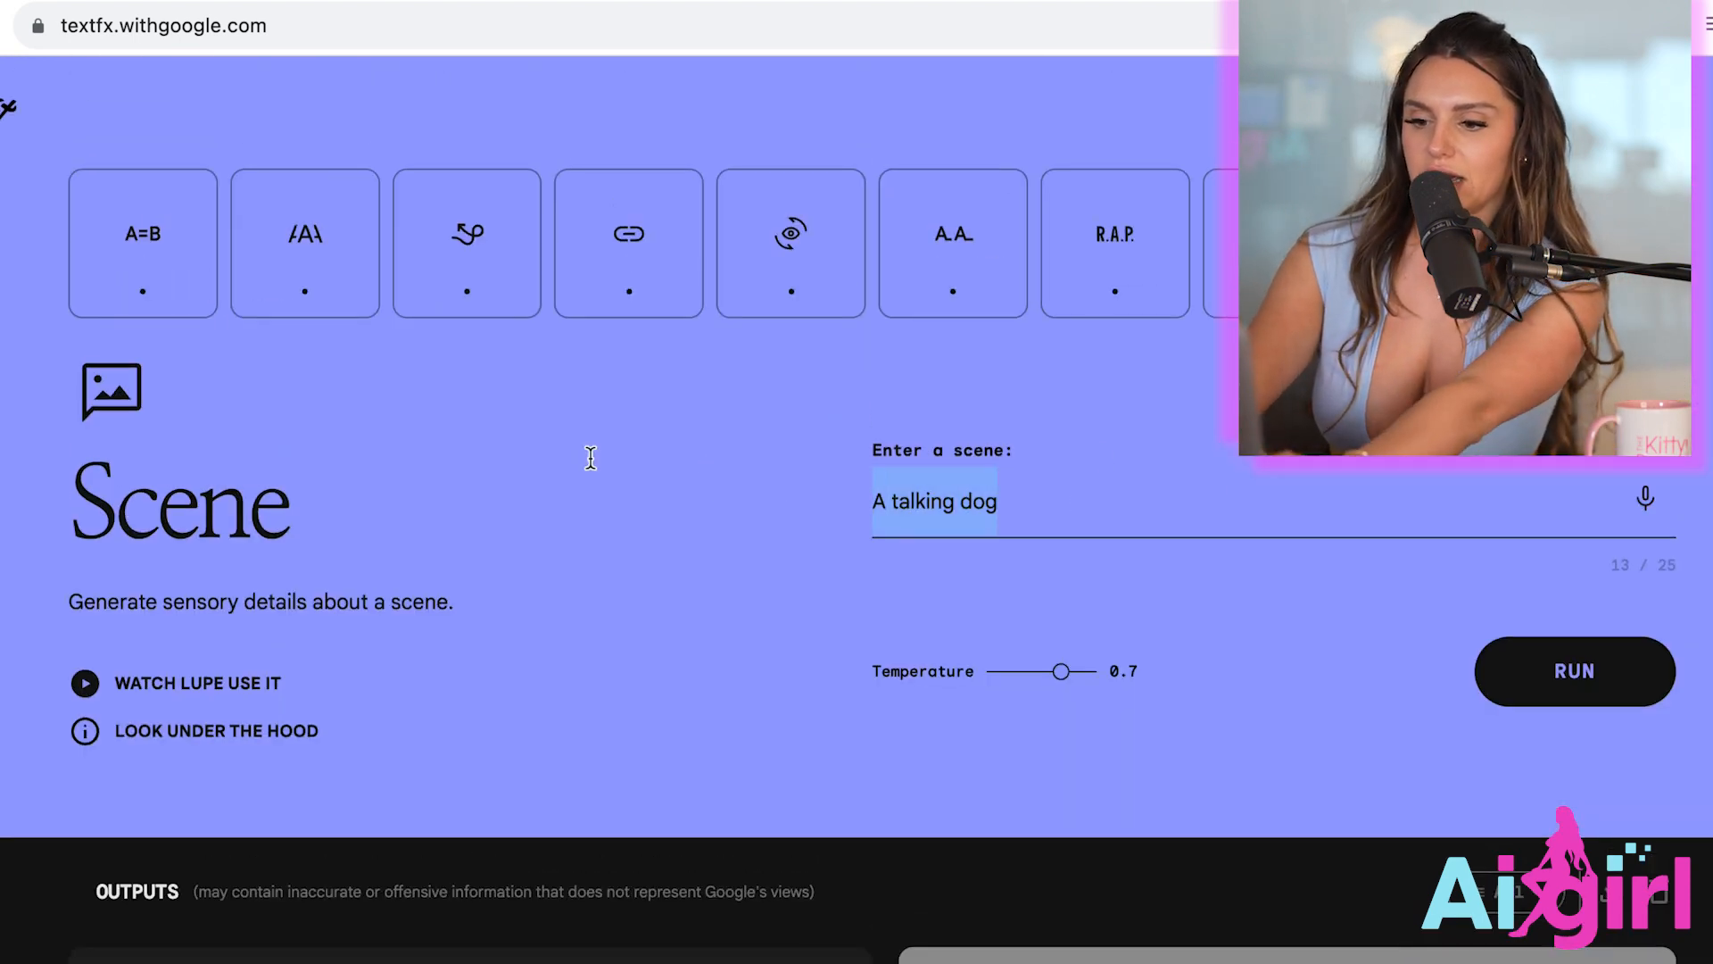
{"action": "key", "text": "BackSpace"}
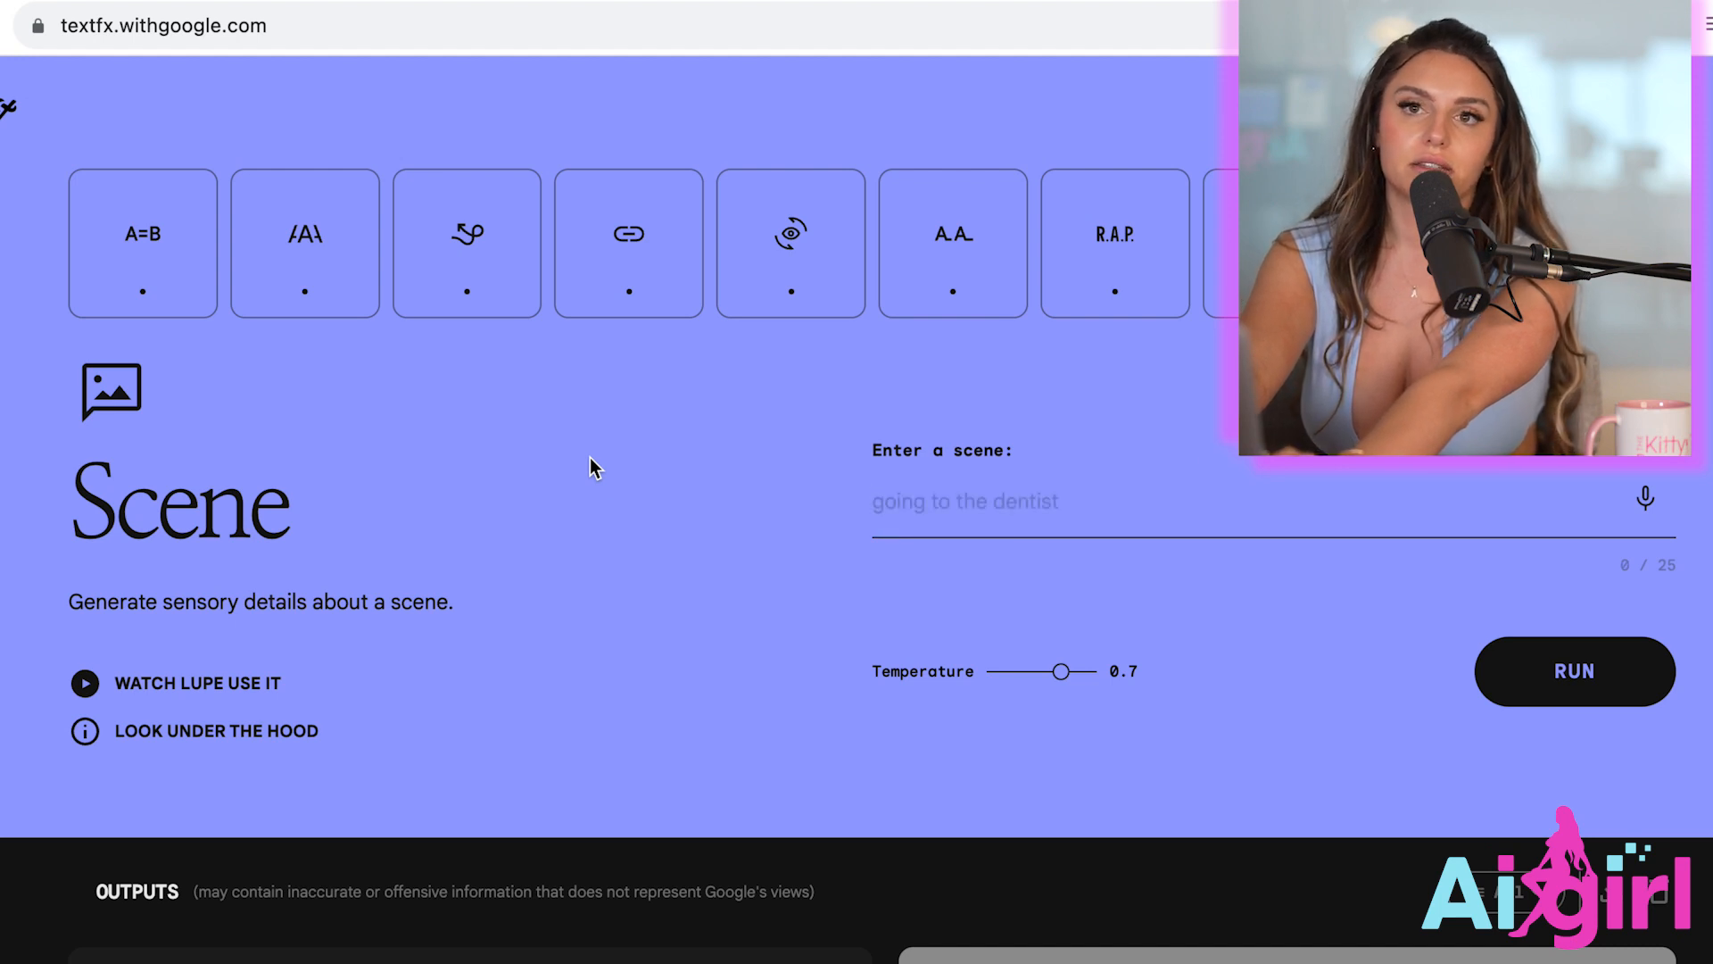
{"action": "type", "text": "a sc"}
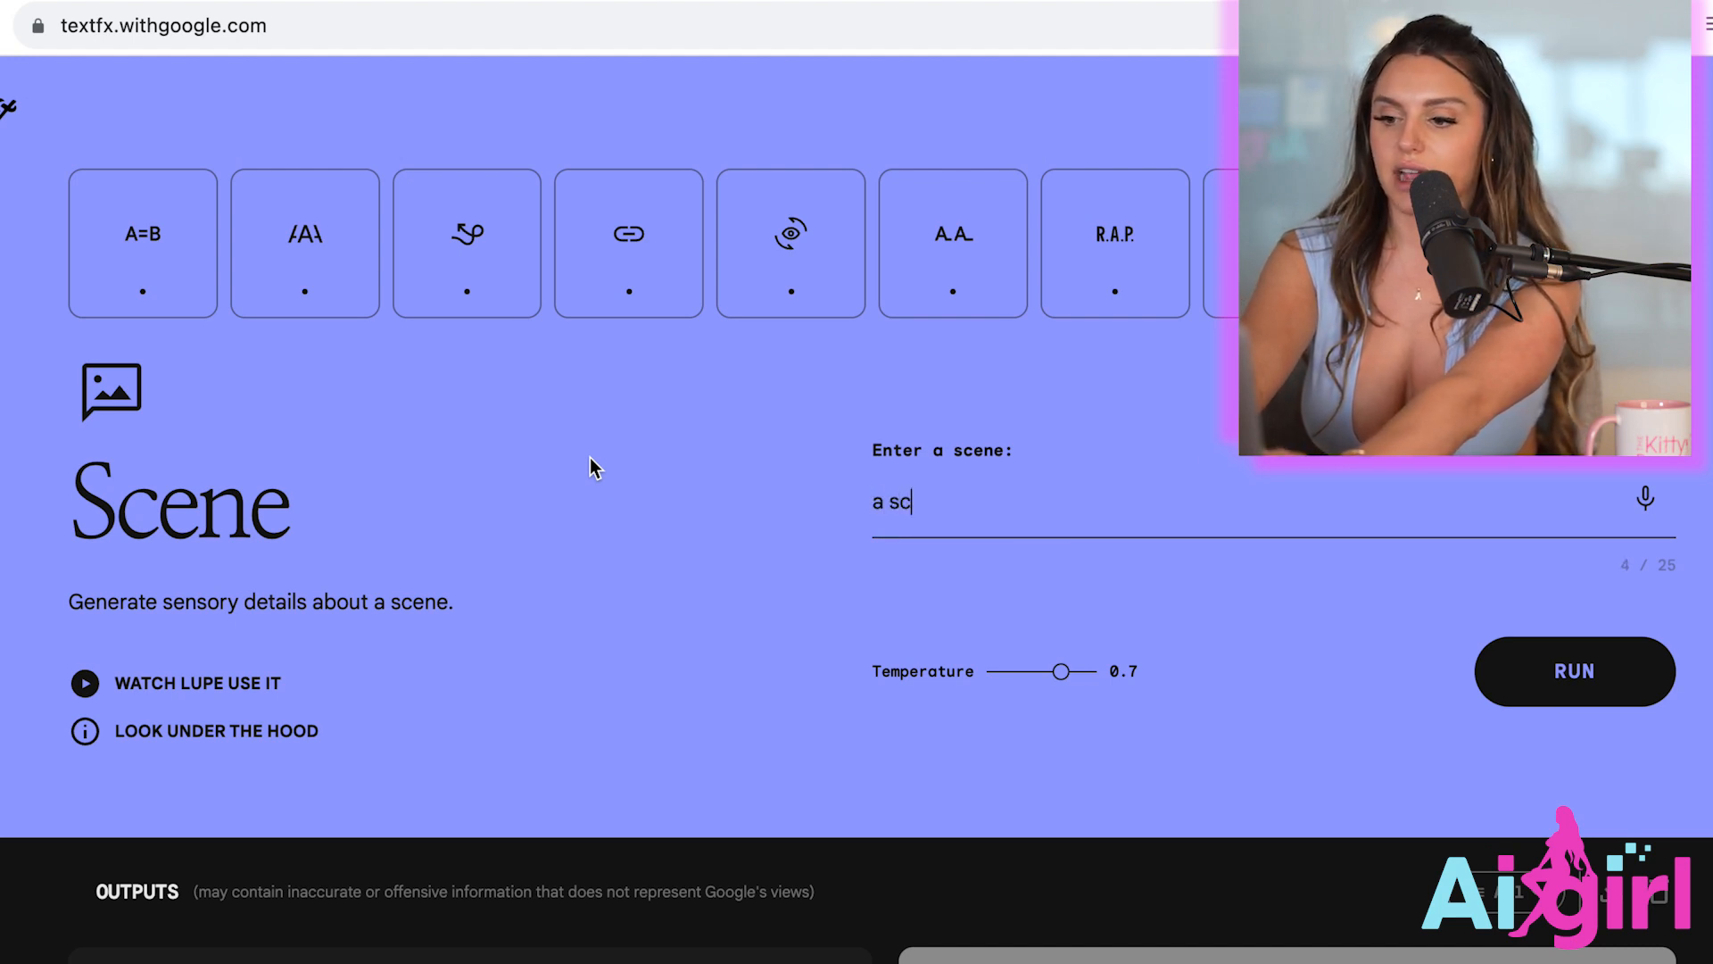
{"action": "type", "text": "ared dog"}
{"action": "key", "text": "Return"}
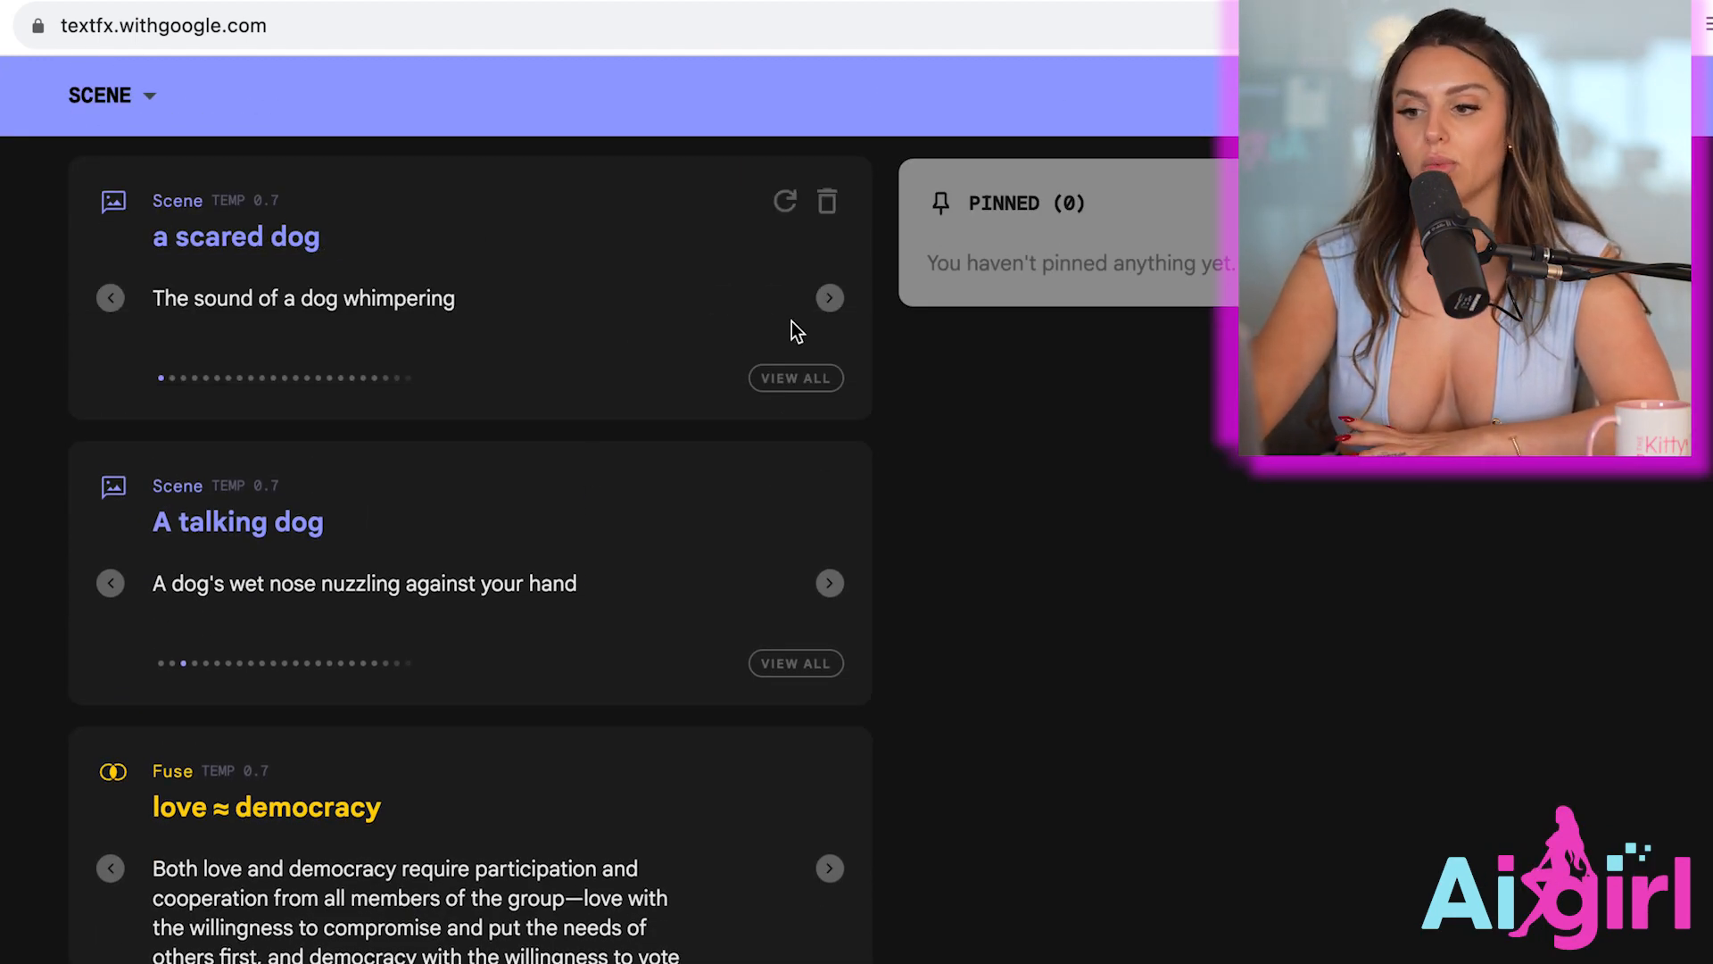
{"action": "left_click", "coordinate": [829, 298]}
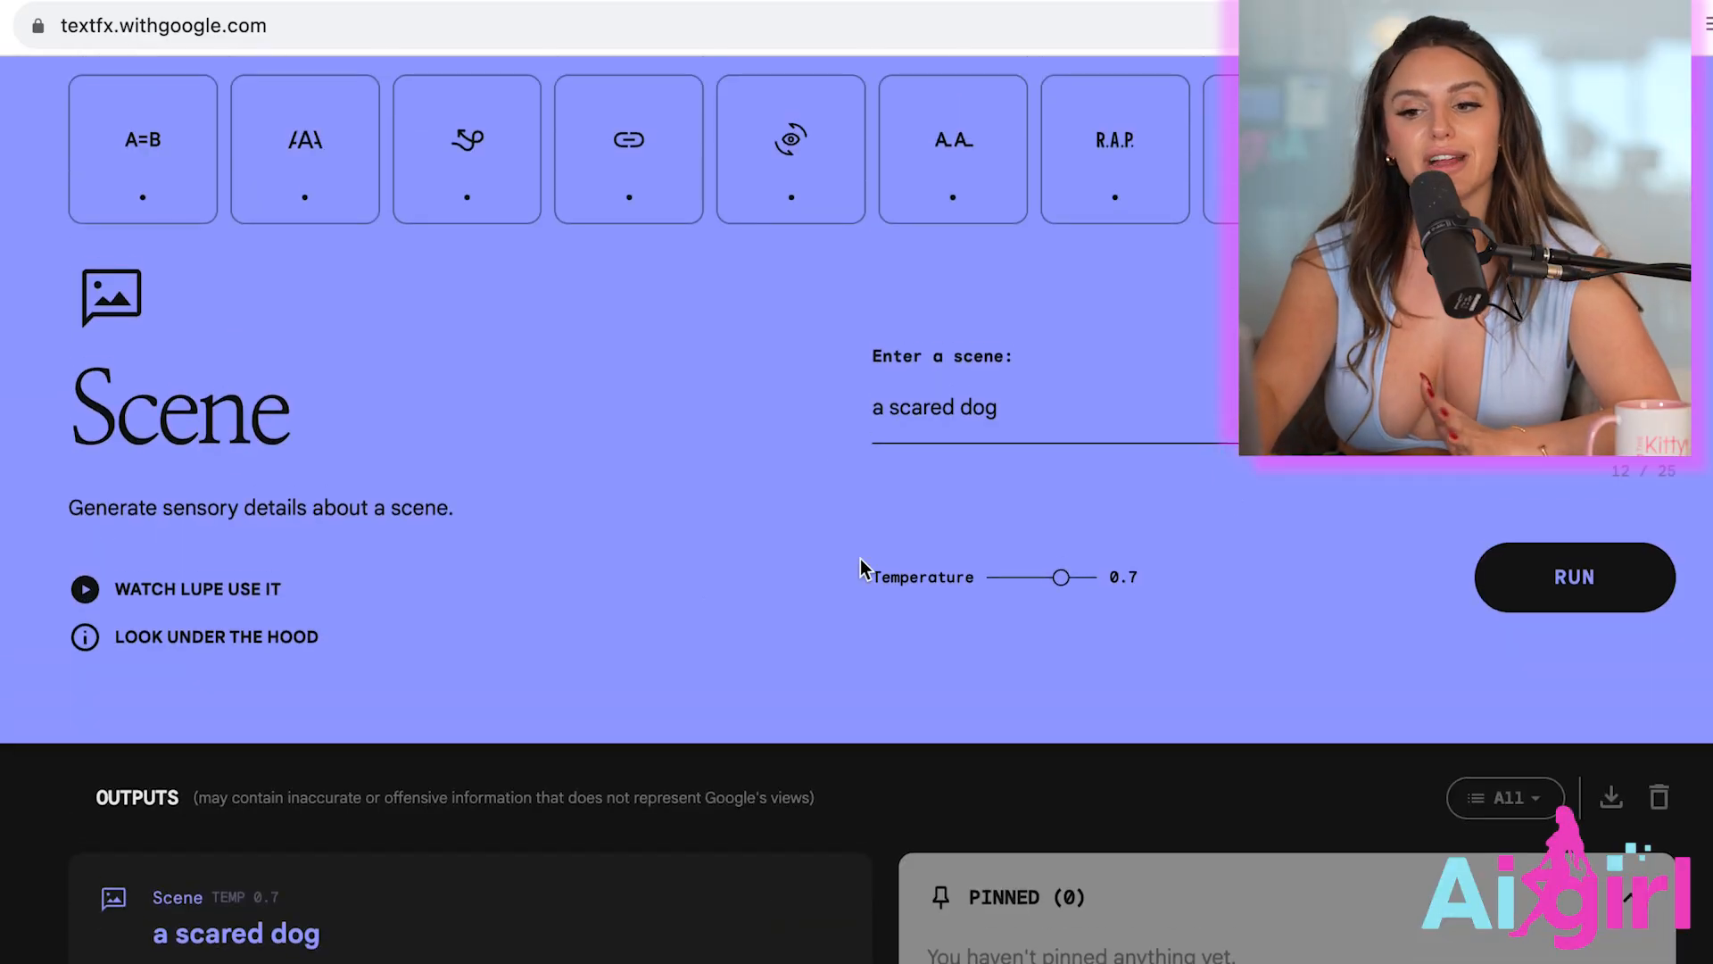
Switch to the Unfold tool and generate words and phrases that contain "Chicken".
{"action": "scroll", "coordinate": [856, 566], "scroll_direction": "up", "scroll_amount": 2}
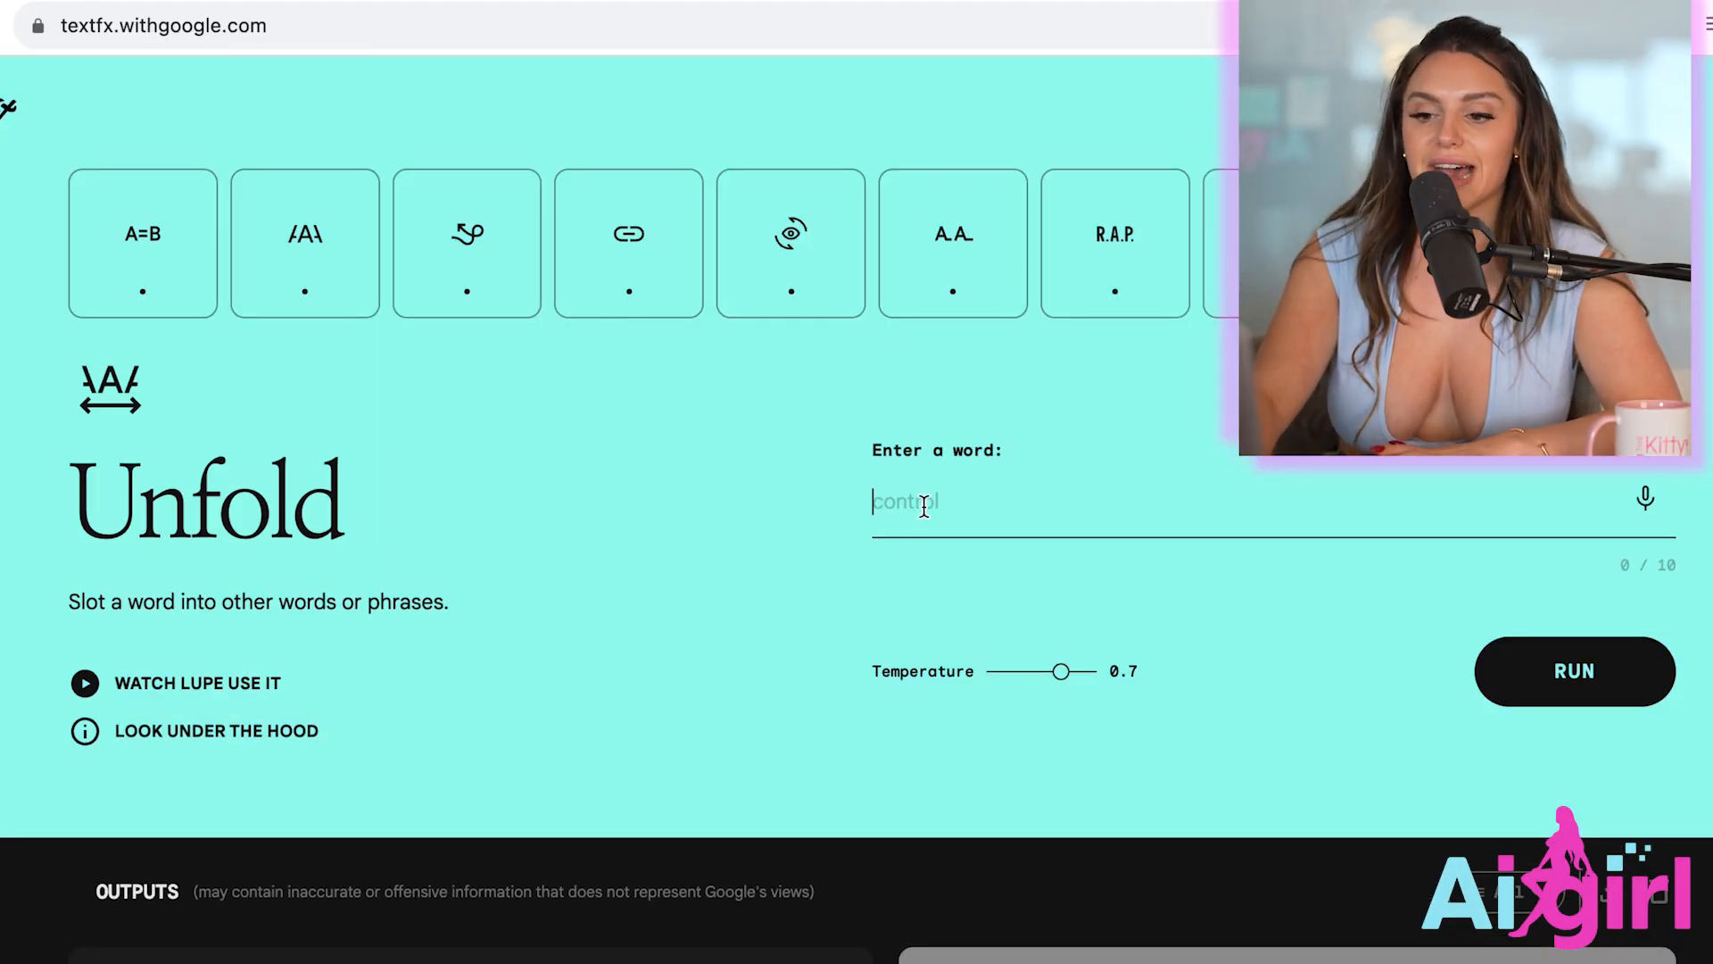
{"action": "left_click", "coordinate": [925, 505]}
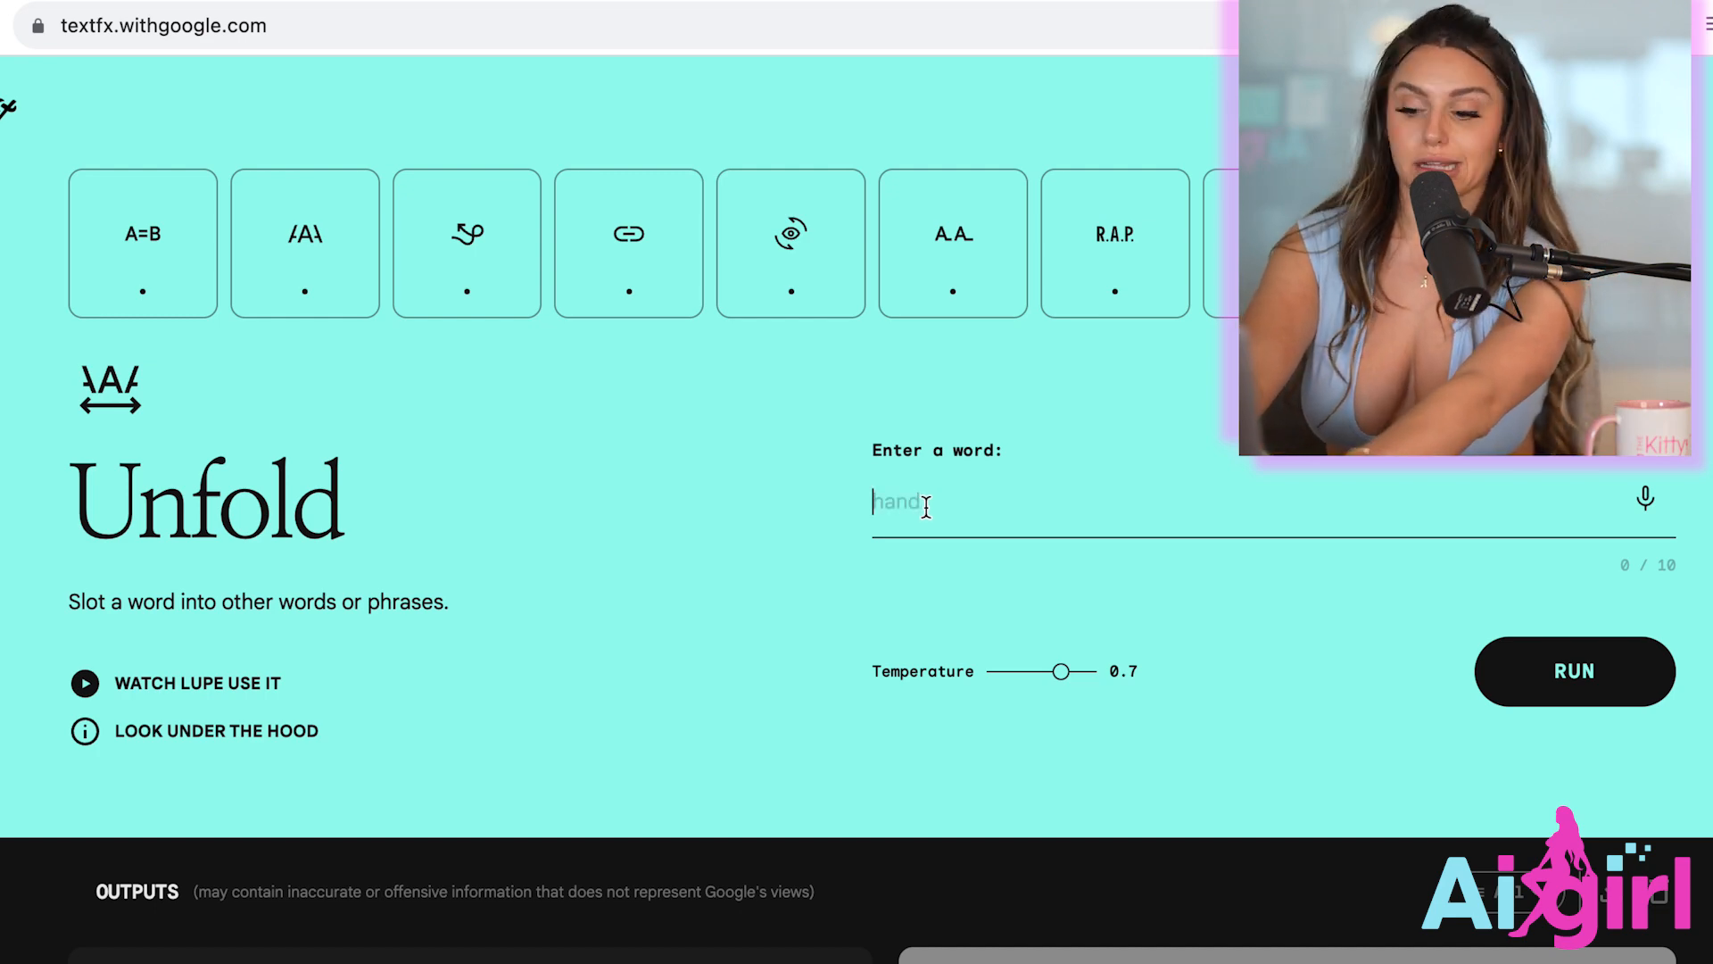
{"action": "key", "text": "Return"}
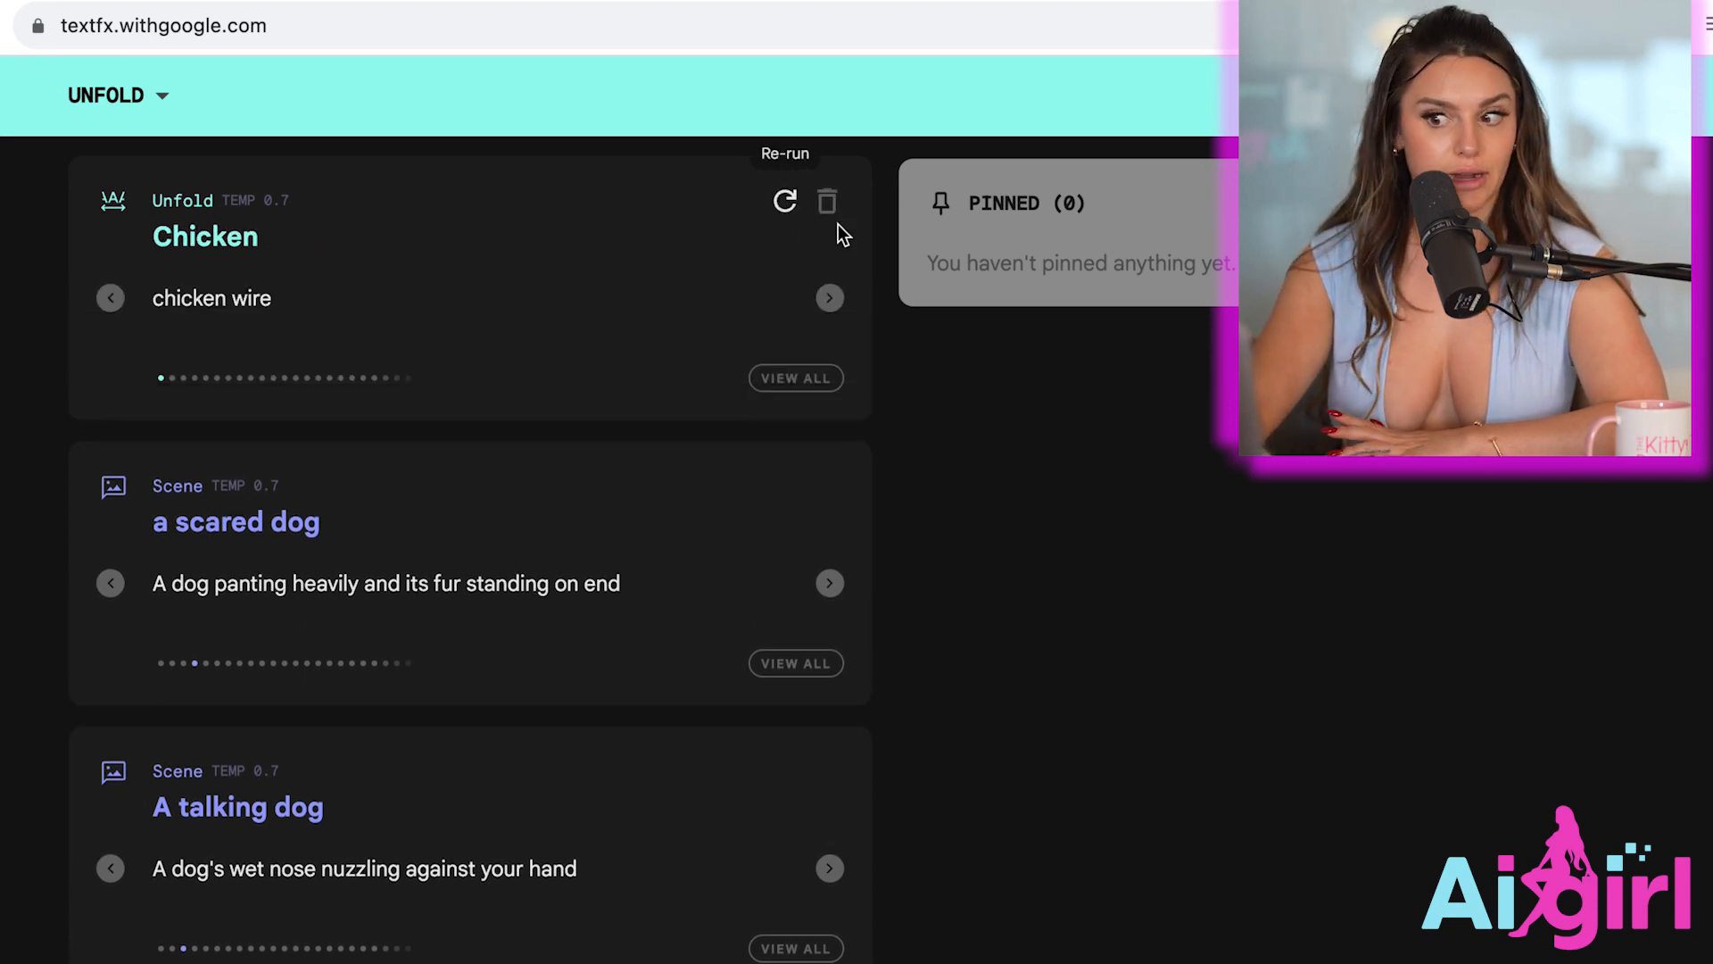
Browse the phrases generated for "Chicken" up to the fifth result and pin "chicken noodle soup".
{"action": "left_click", "coordinate": [830, 300]}
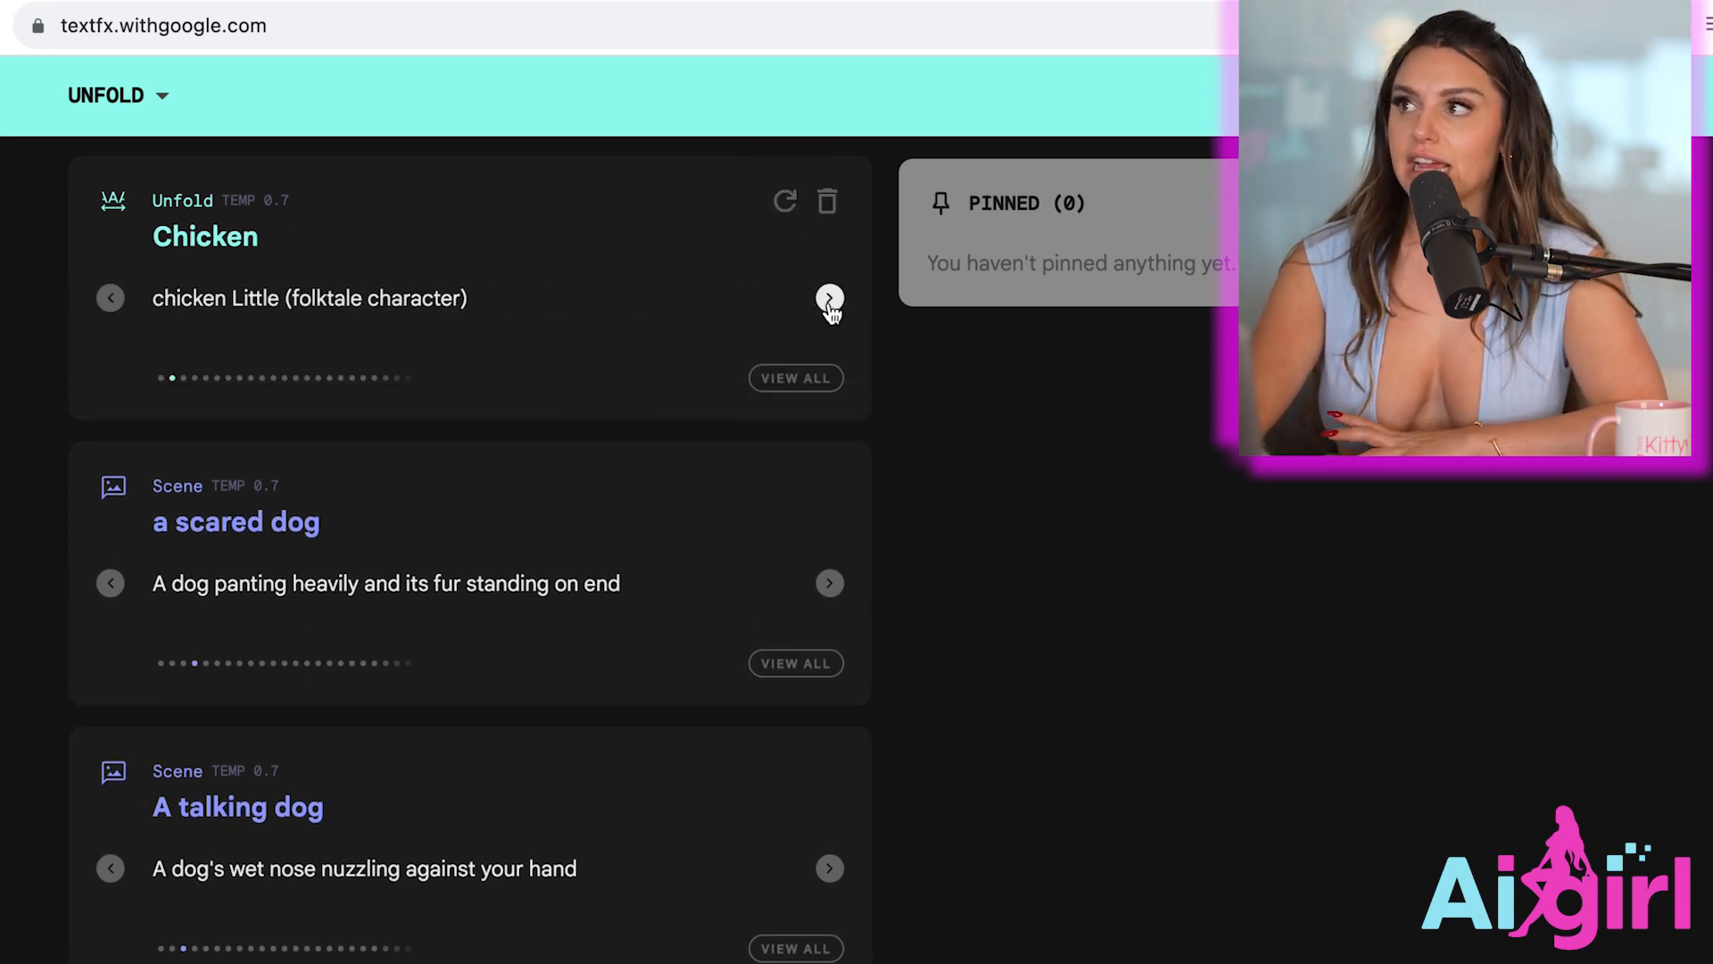
{"action": "left_click", "coordinate": [830, 300]}
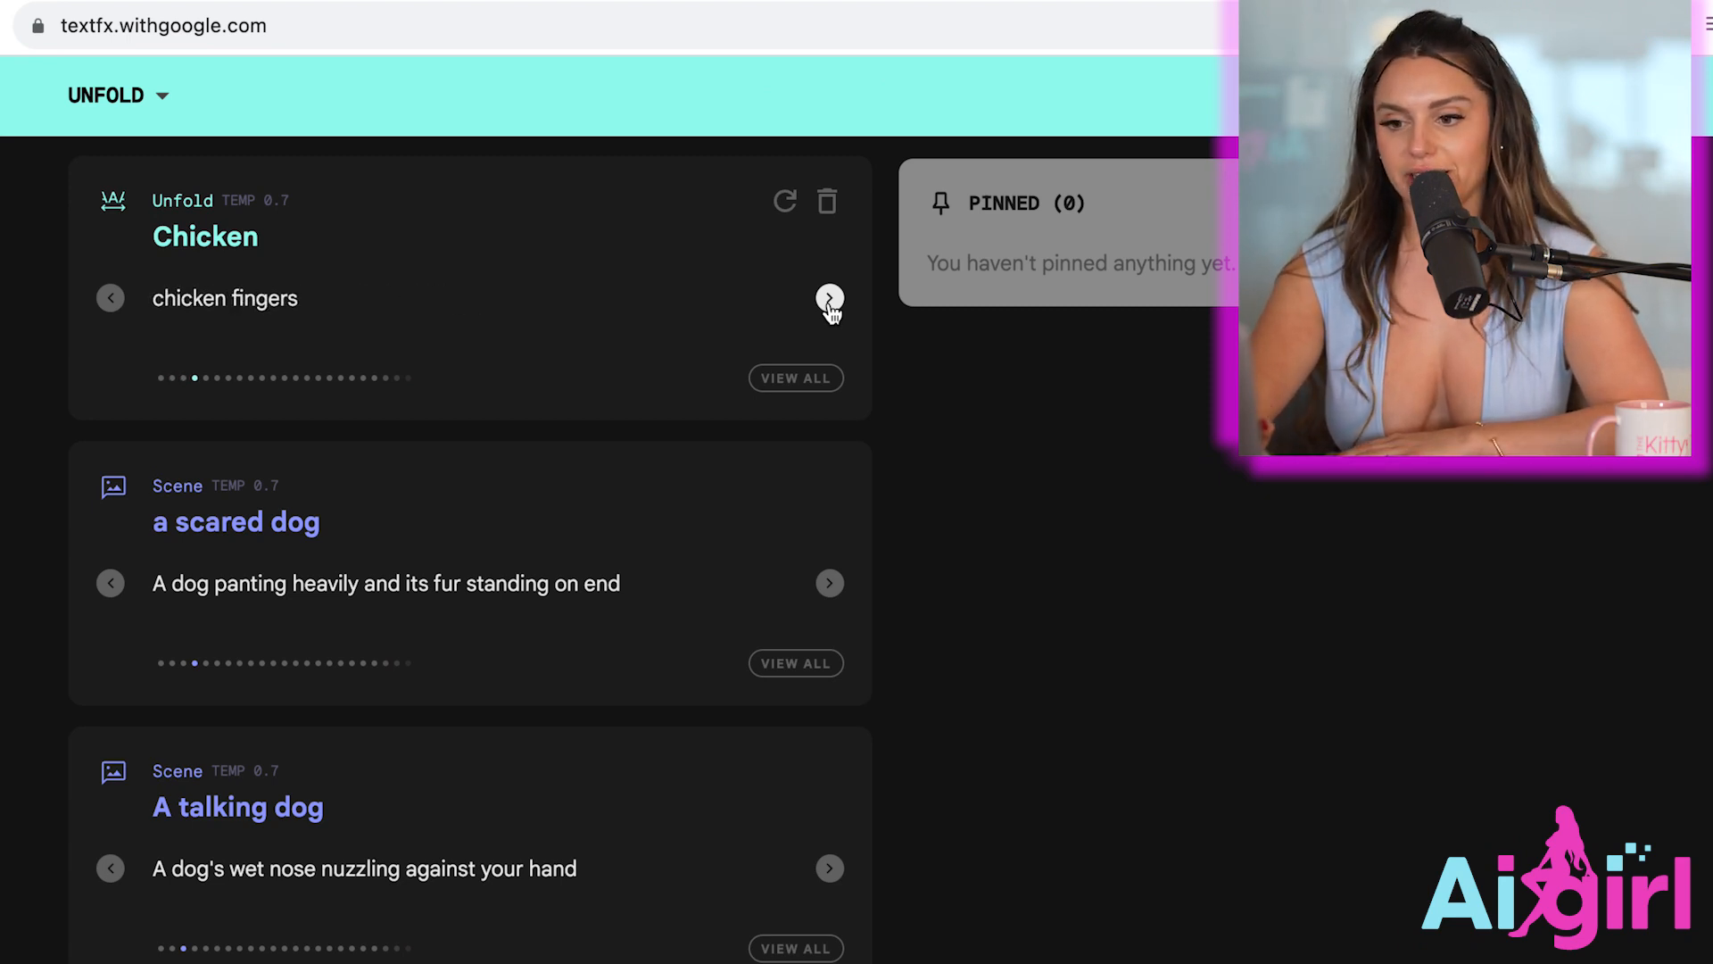
{"action": "left_click", "coordinate": [830, 299]}
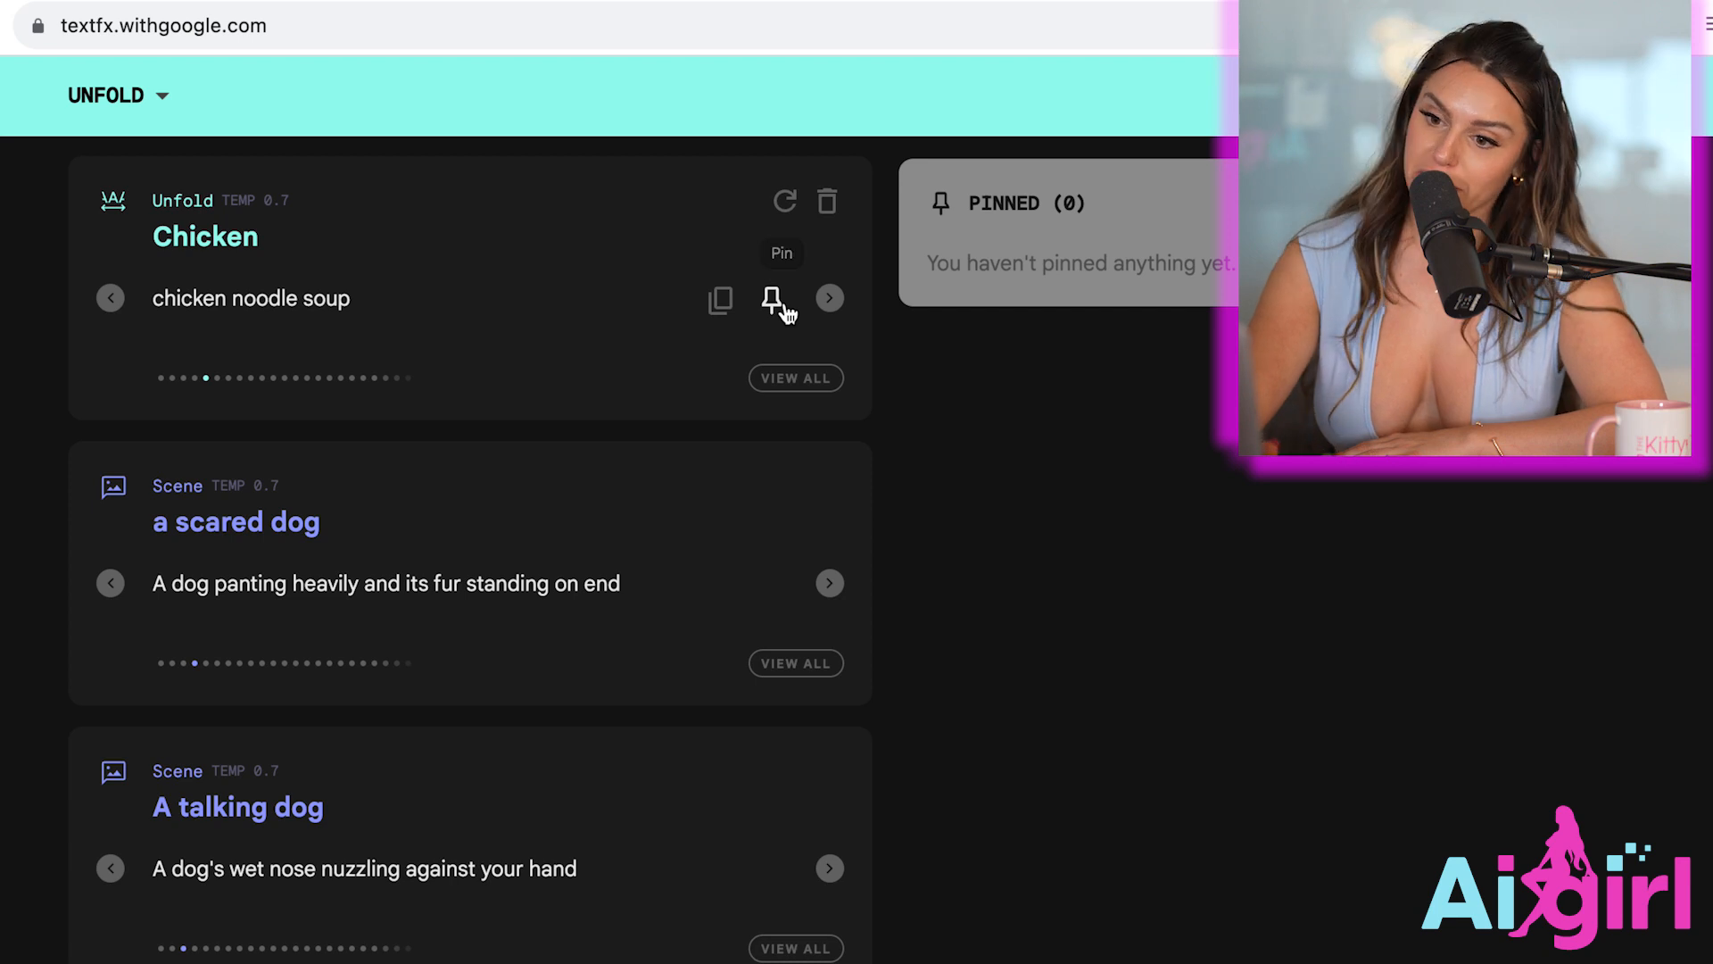
{"action": "left_click", "coordinate": [773, 301]}
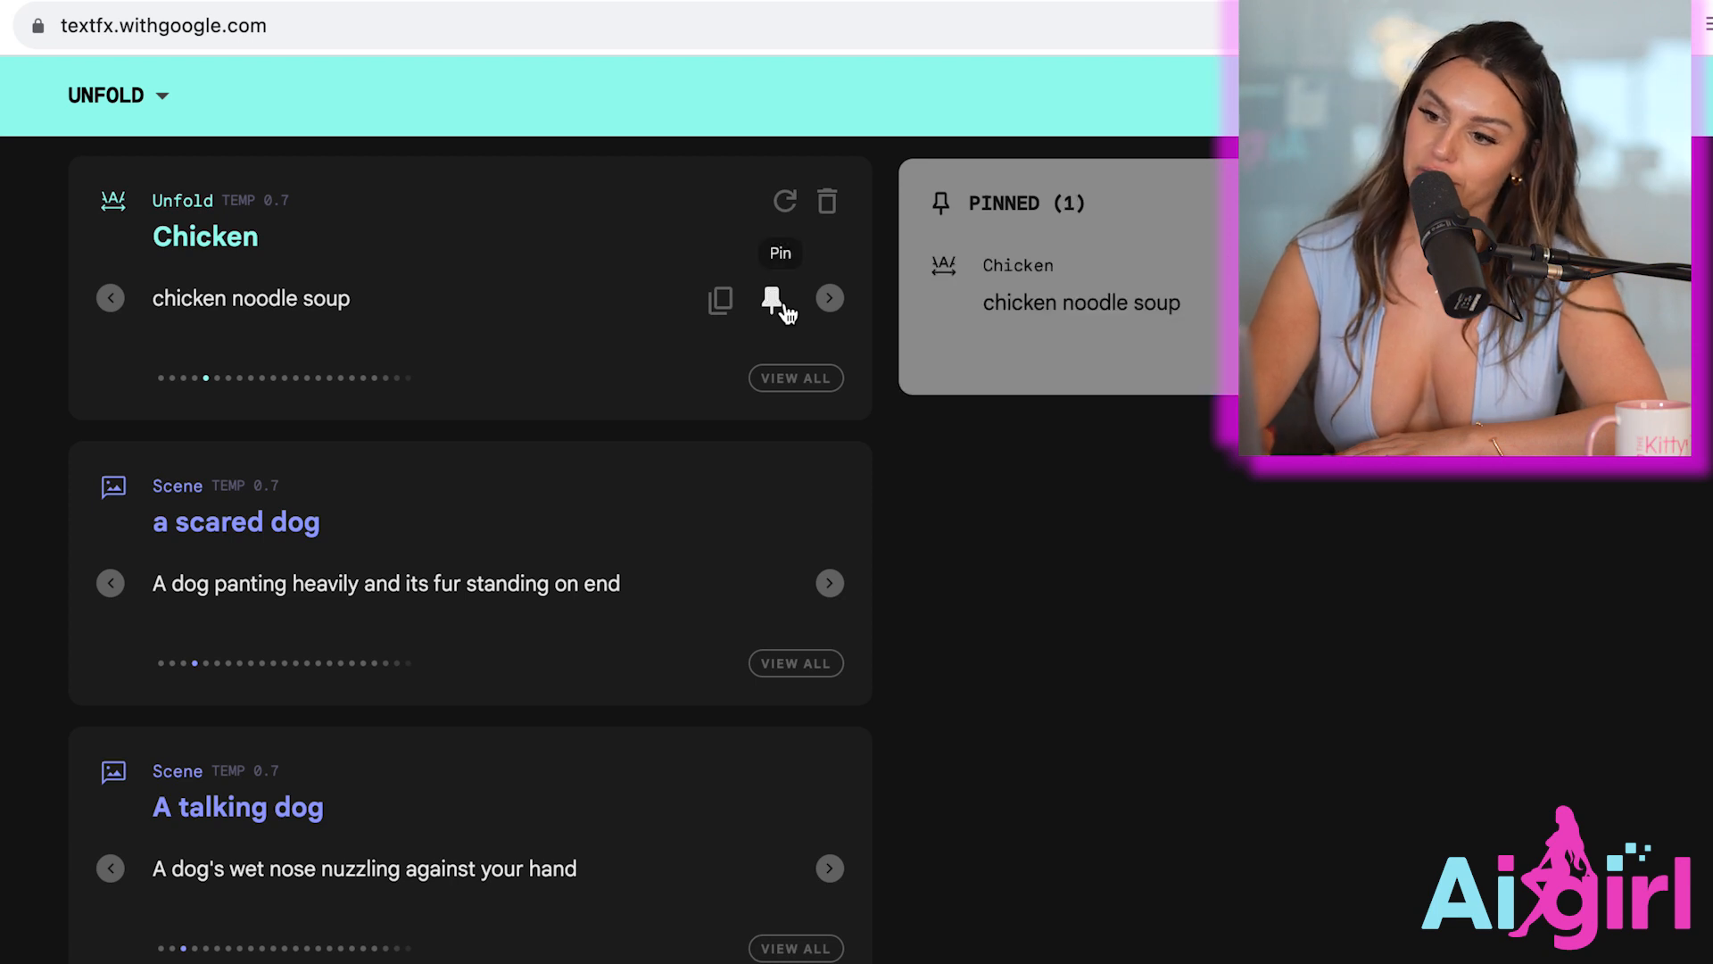
Browse the "Chicken" phrases further up to the tenth result and return to the Unfold input form.
{"action": "left_click", "coordinate": [831, 302]}
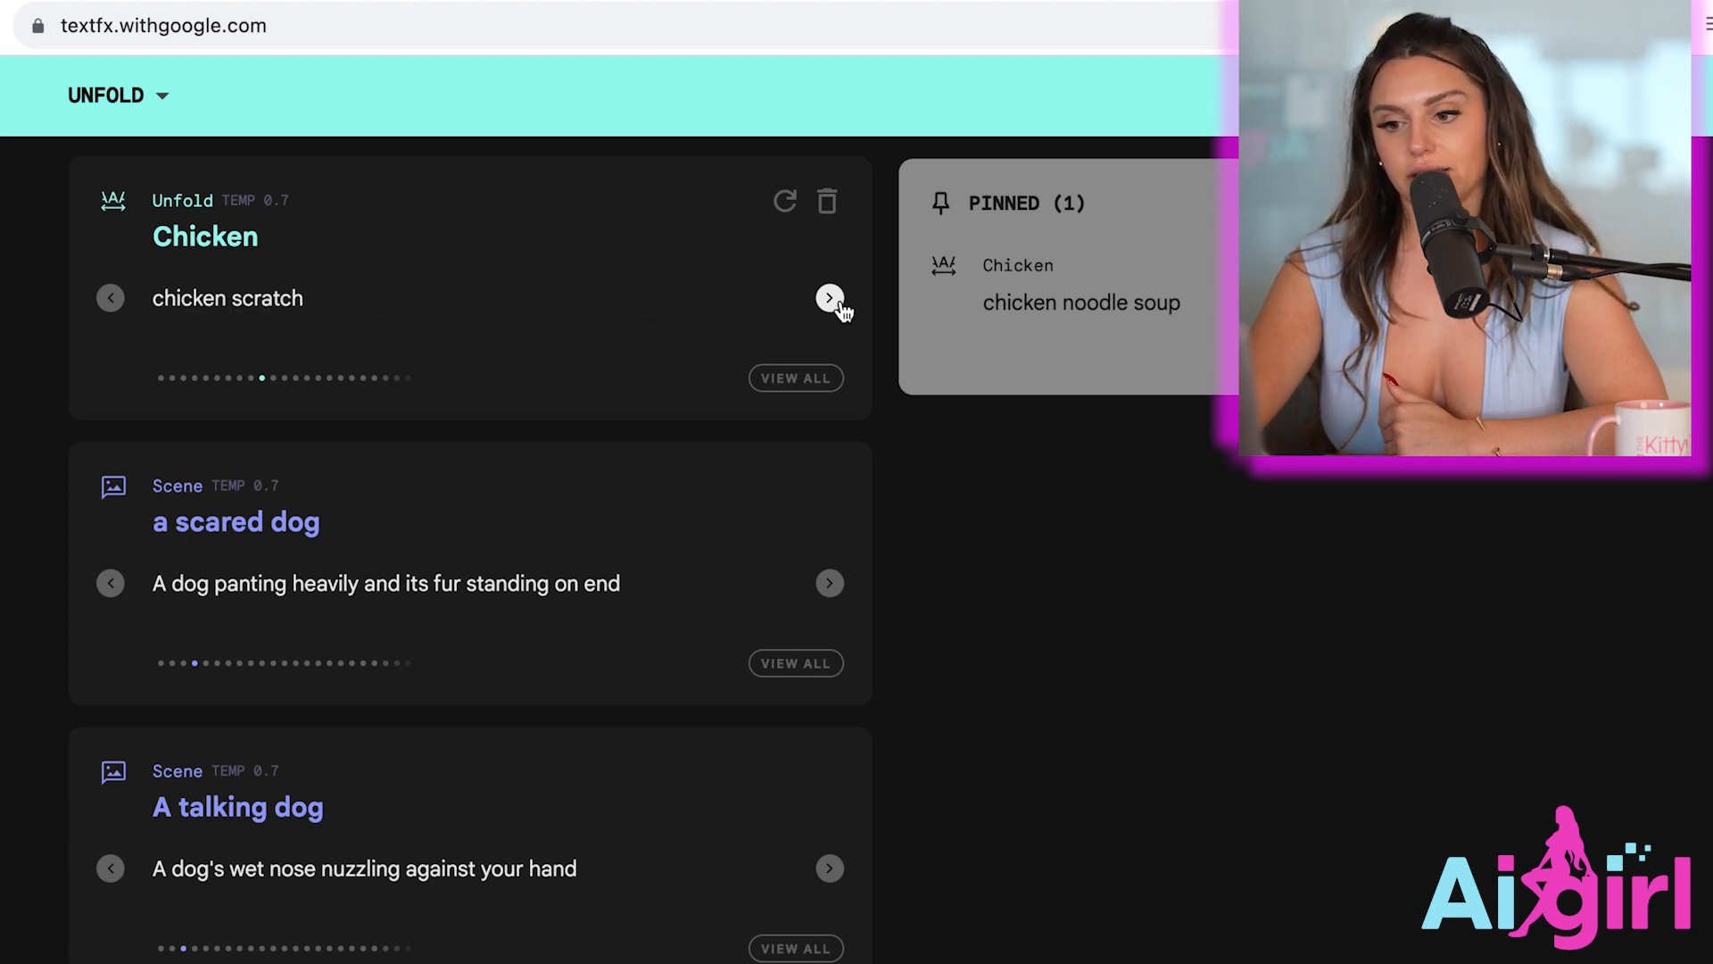
{"action": "scroll", "coordinate": [796, 314], "scroll_direction": "up", "scroll_amount": 10}
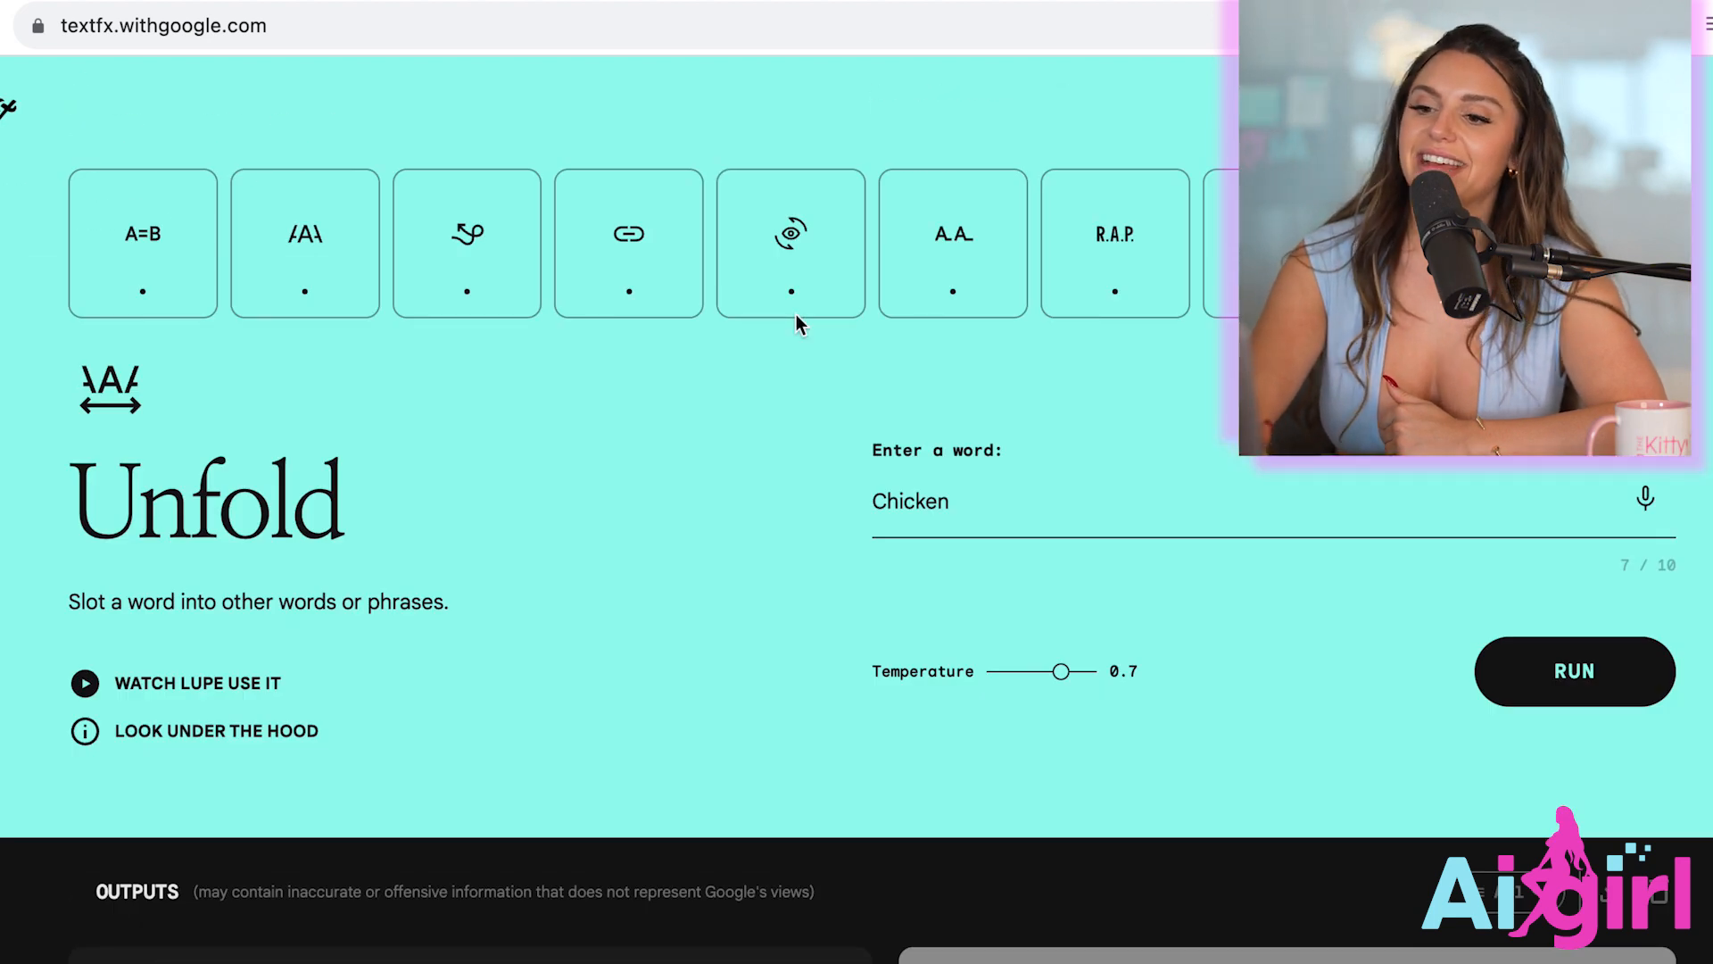